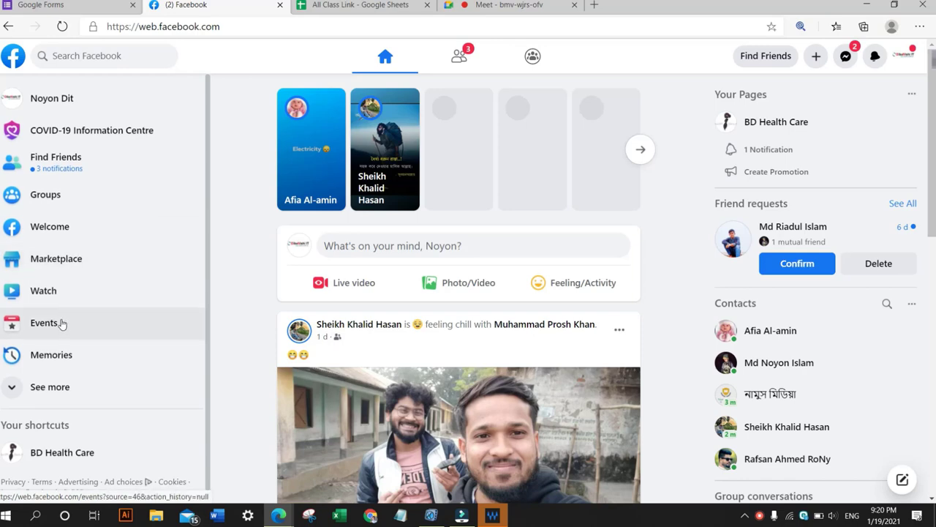
Open the Pages list from the expanded sidebar and go to the BD Health Care page.
left_click(13, 386)
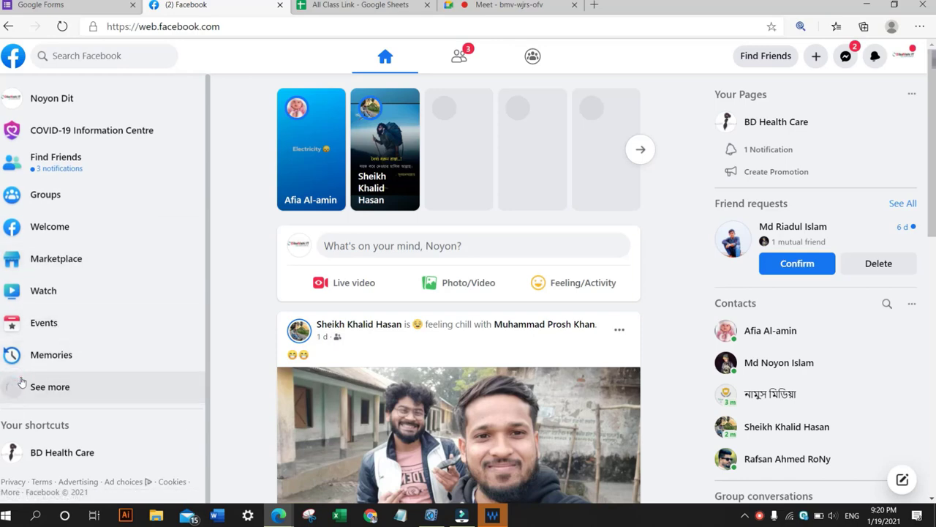
scroll(73, 285, "down", 2)
scroll(80, 297, "down", 3)
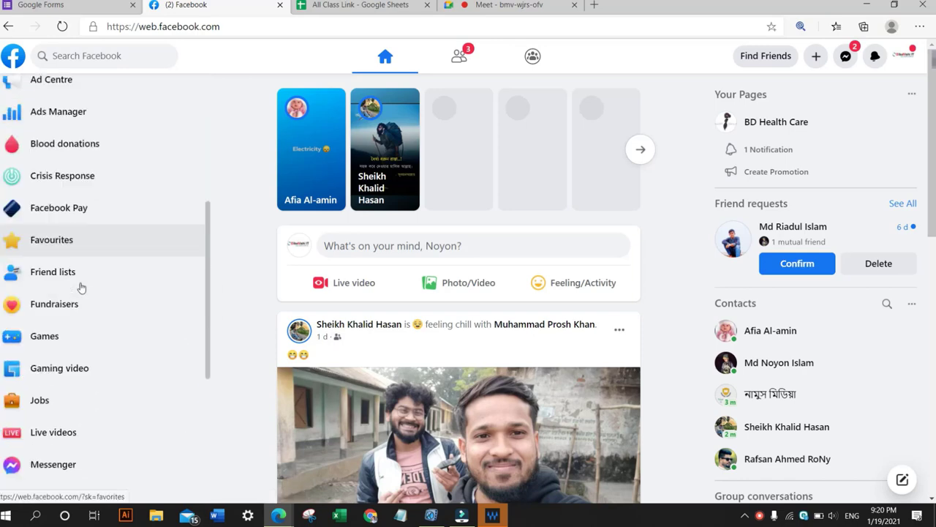
scroll(82, 289, "down", 2)
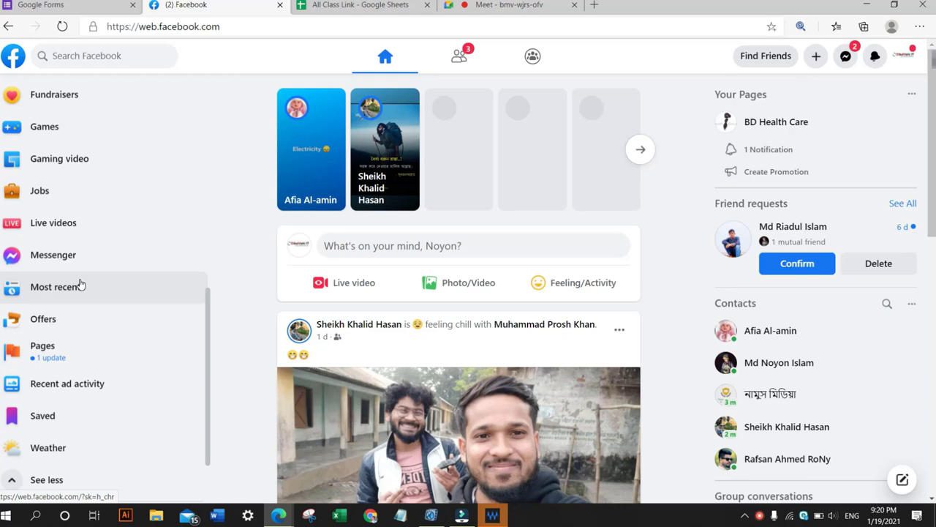
scroll(81, 301, "down", 1)
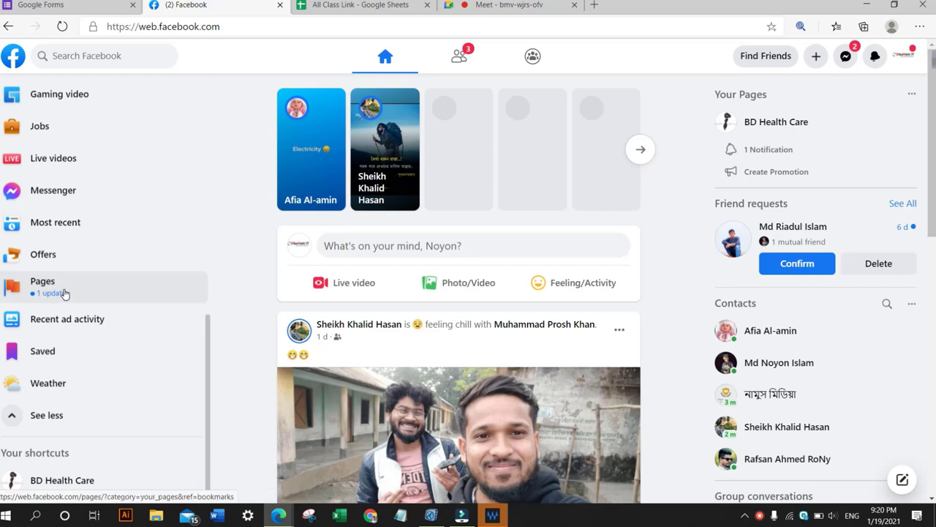
left_click(68, 293)
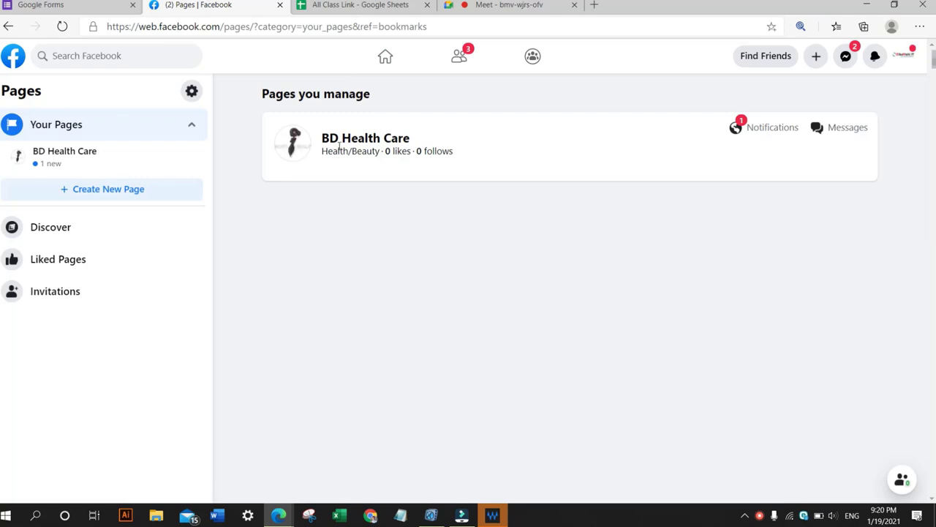
left_click(357, 147)
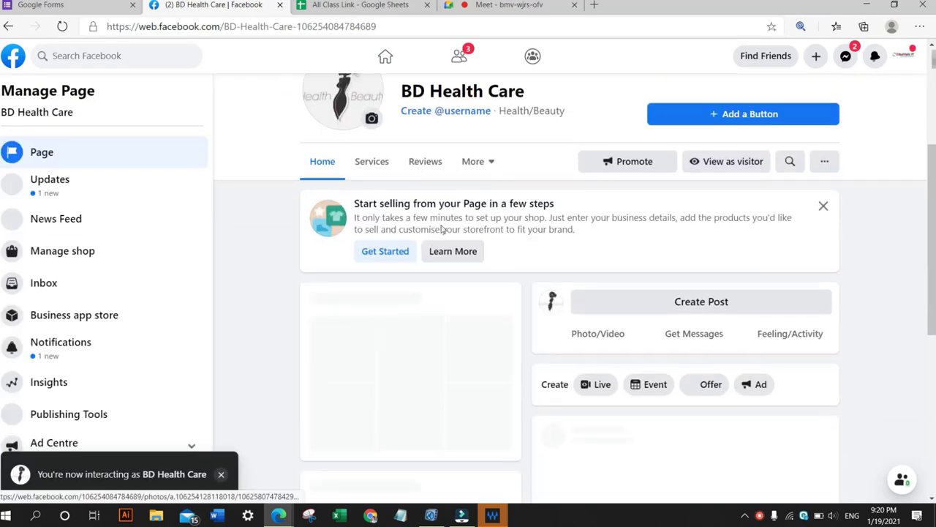
Scroll through the BD Health Care page and its Manage Page menu to review the sections.
scroll(441, 240, "down", 3)
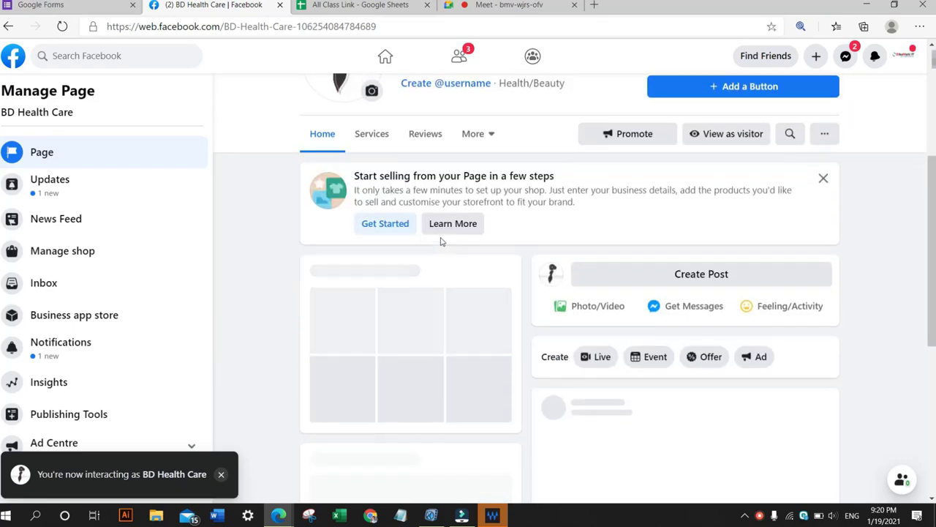
scroll(441, 241, "up", 3)
scroll(441, 241, "down", 5)
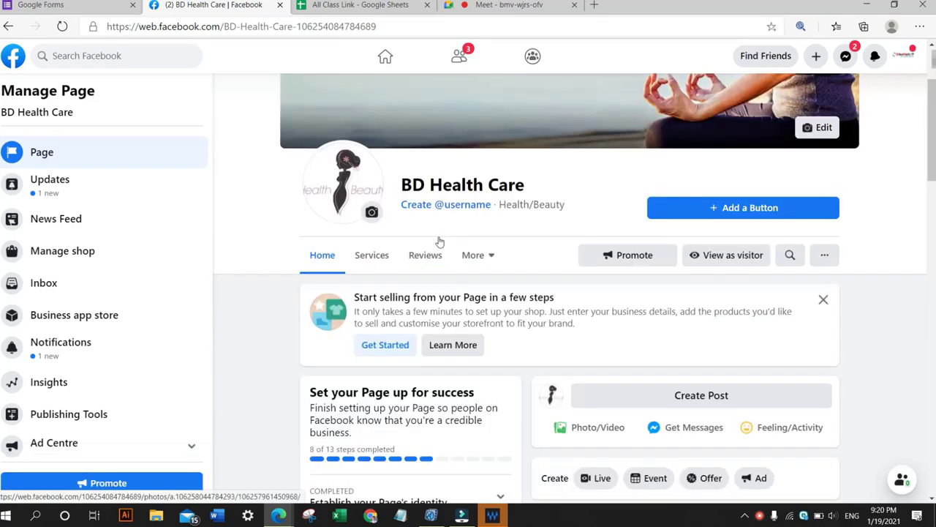
scroll(440, 241, "down", 4)
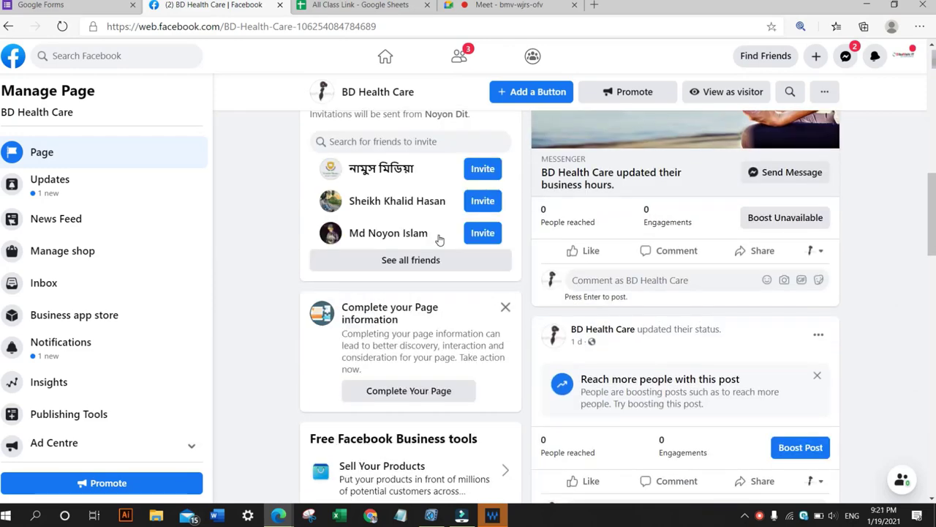
scroll(380, 229, "up", 3)
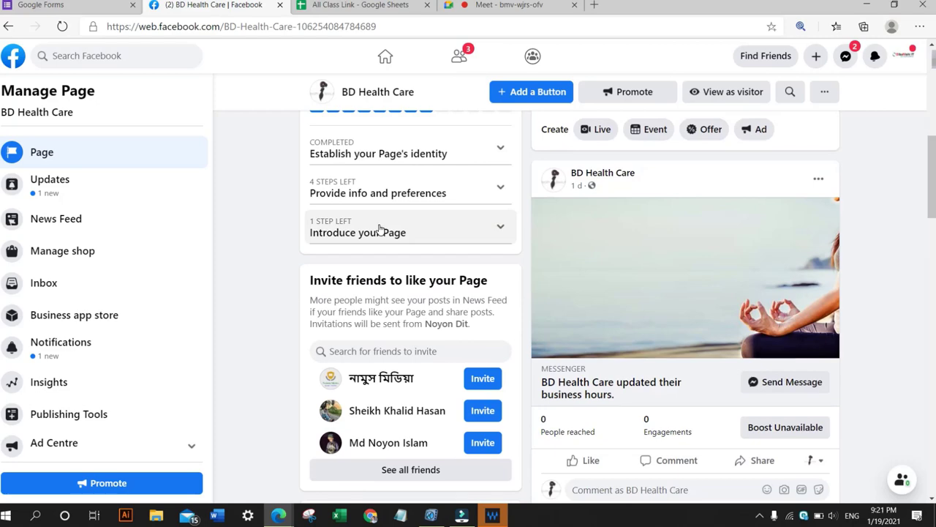
scroll(380, 228, "up", 4)
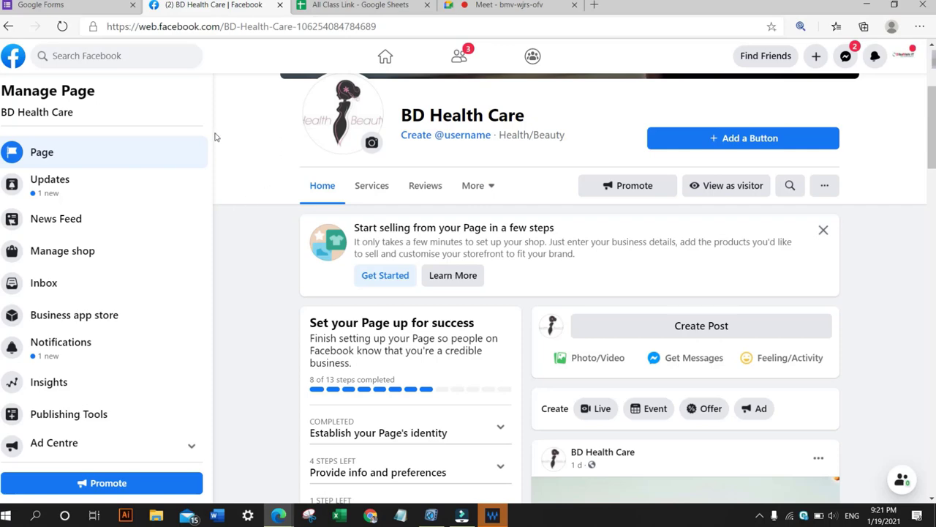
left_click_drag(207, 160, 200, 230)
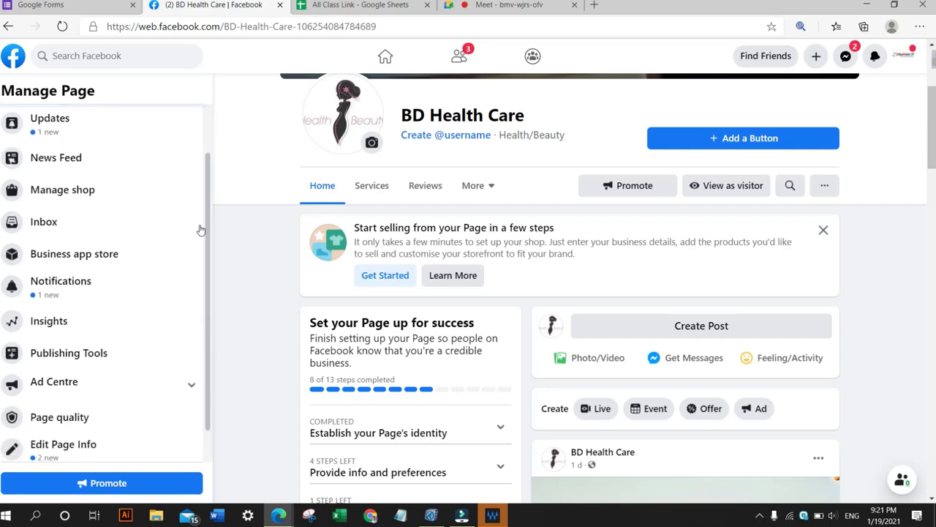
Switch to the Google Meet call and admit the participant waiting to join.
left_click(470, 5)
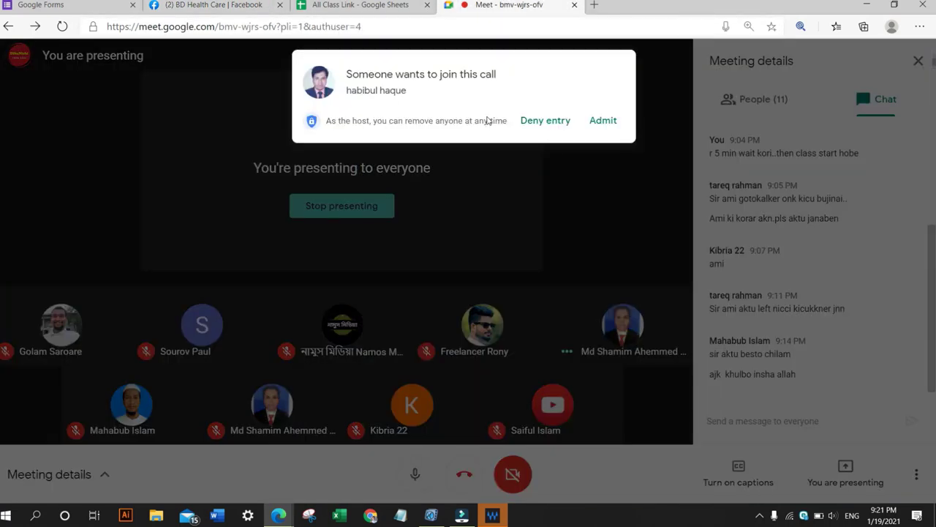
left_click(601, 121)
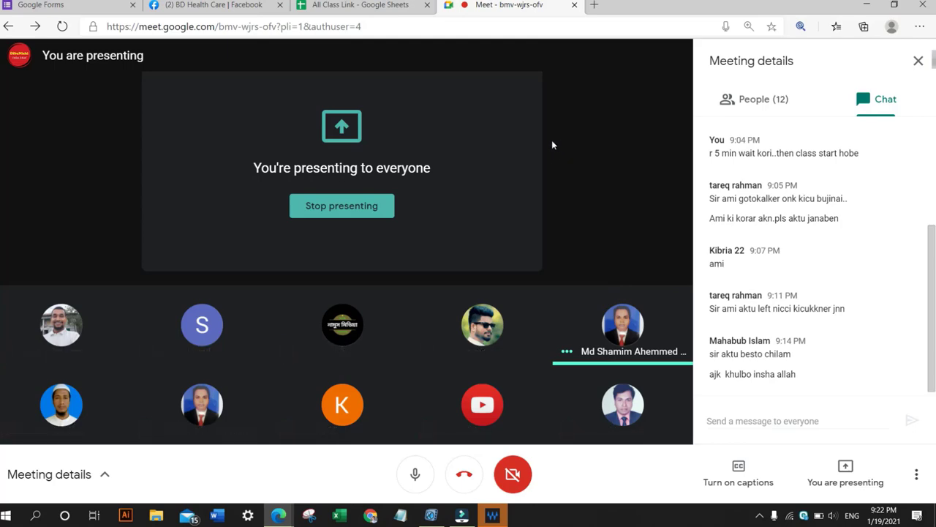
Return to the Facebook page and highlight the BD Health Care page name.
left_click(209, 5)
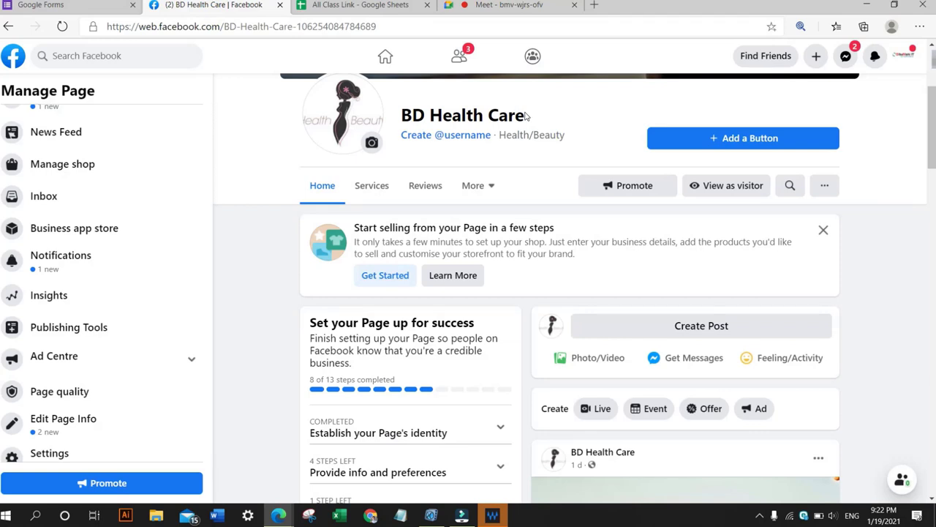
left_click_drag(524, 115, 400, 122)
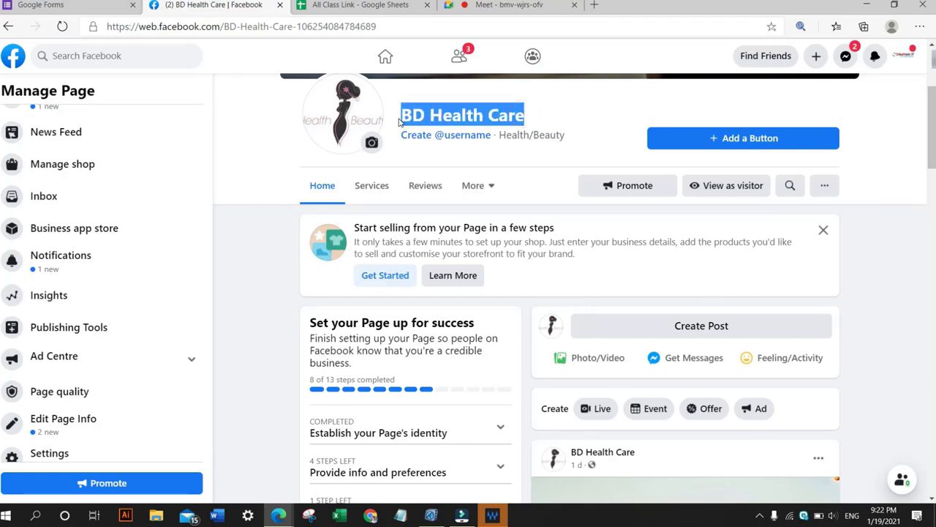
left_click(401, 115)
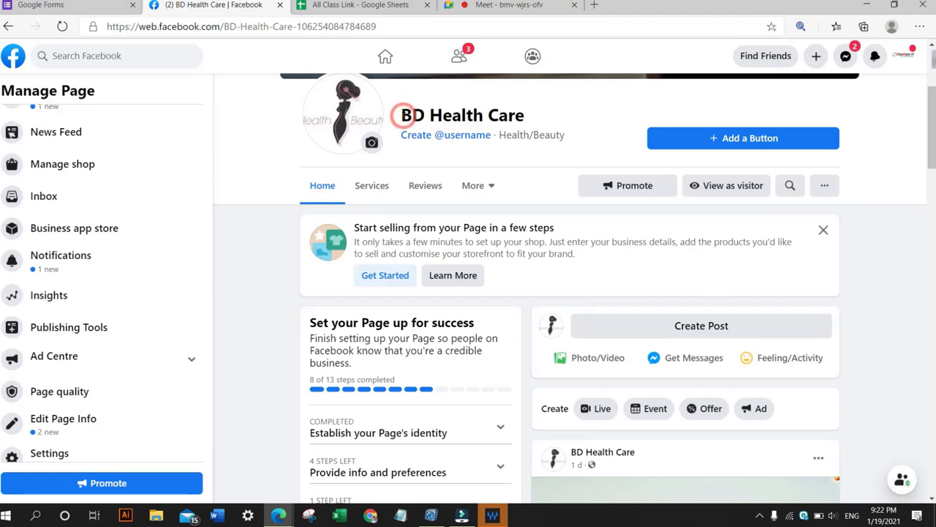
left_click_drag(401, 115, 526, 119)
left_click(495, 115)
left_click_drag(524, 115, 401, 115)
left_click(422, 115)
Scroll through the page's setup checklist, feed and Manage Page menu items.
scroll(423, 116, "up", 3)
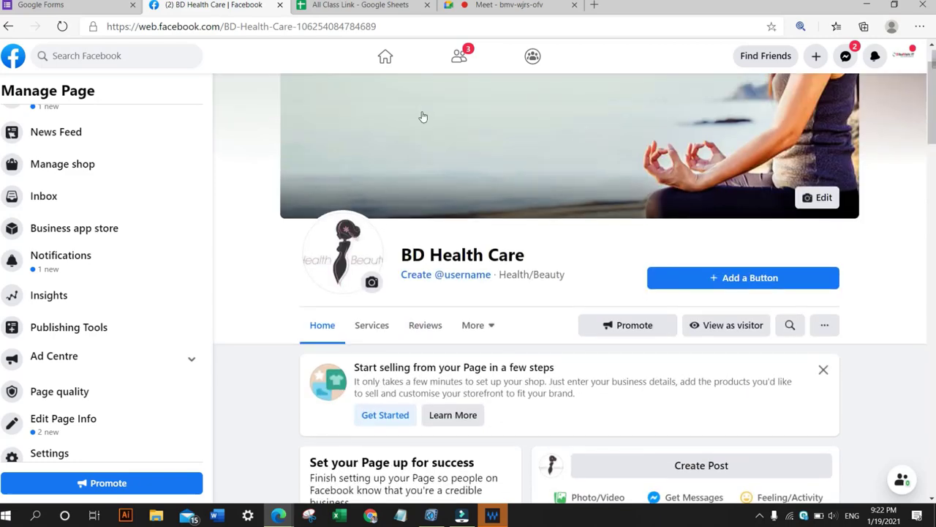
scroll(422, 117, "down", 2)
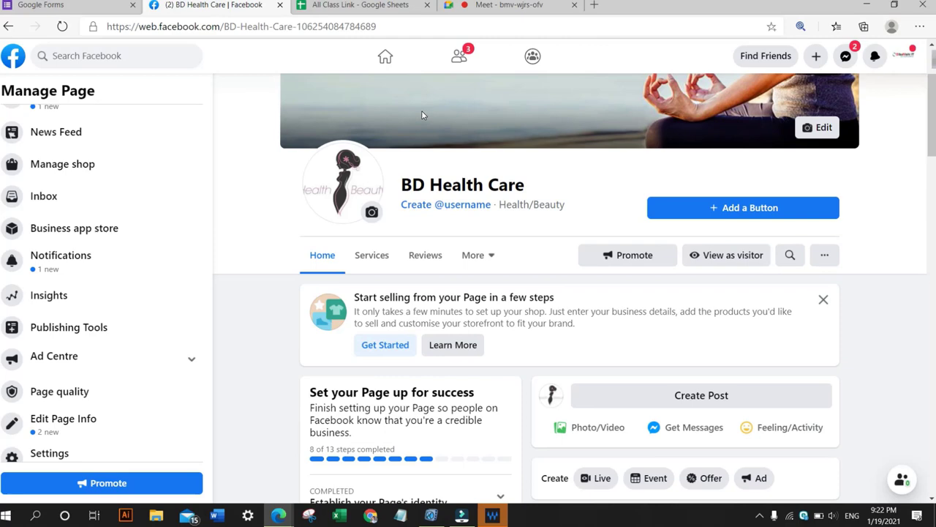
scroll(422, 115, "down", 4)
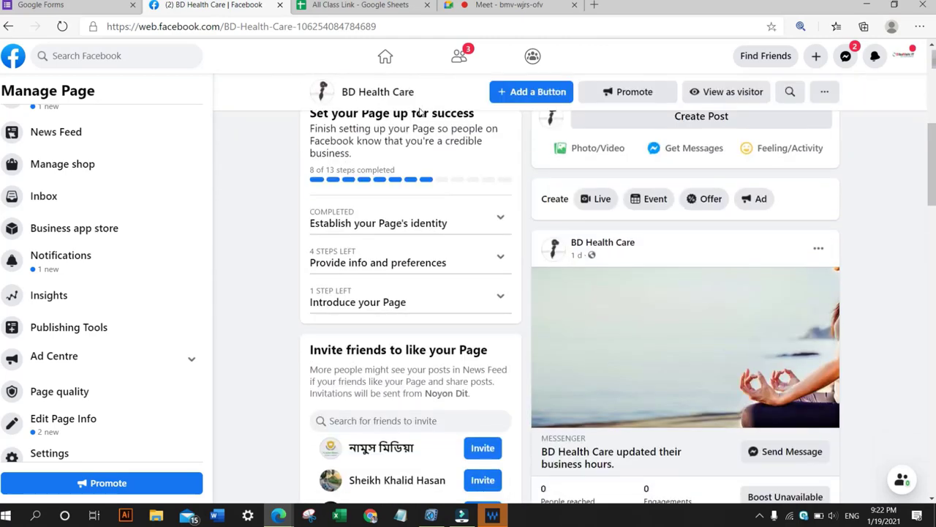
scroll(422, 115, "down", 3)
scroll(422, 115, "up", 6)
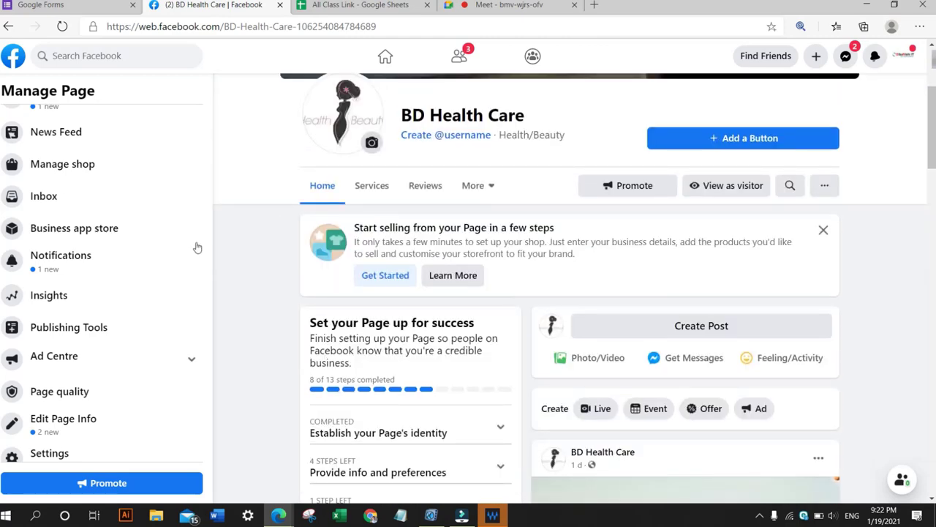
scroll(169, 161, "up", 2)
scroll(154, 171, "down", 1)
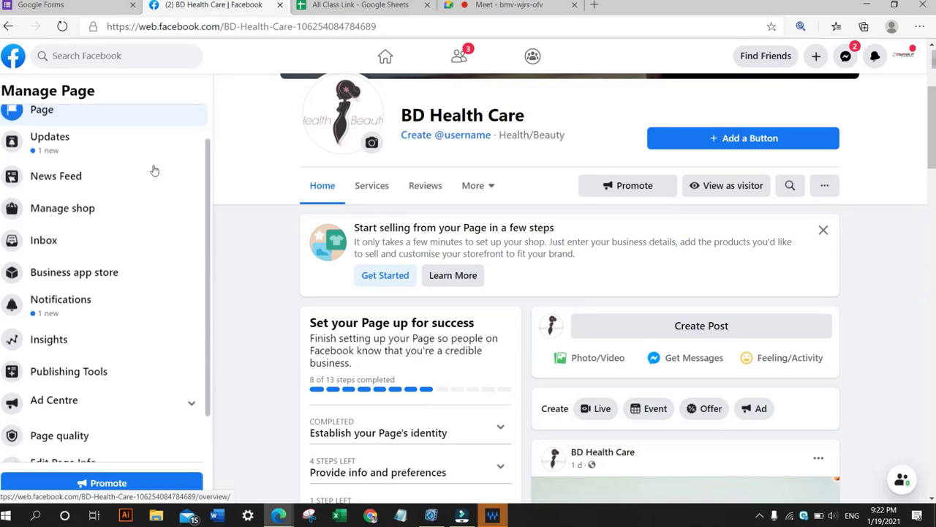
scroll(152, 165, "down", 1)
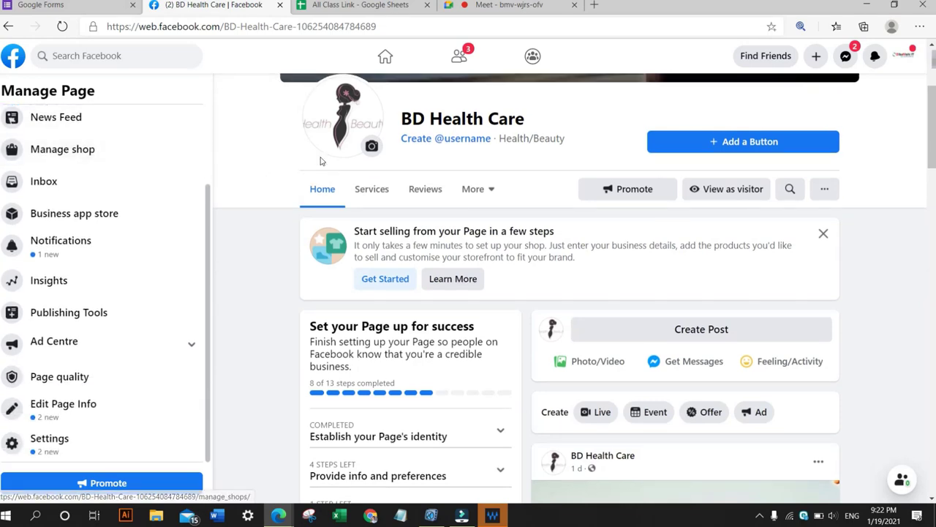
scroll(383, 167, "up", 3)
scroll(383, 168, "down", 6)
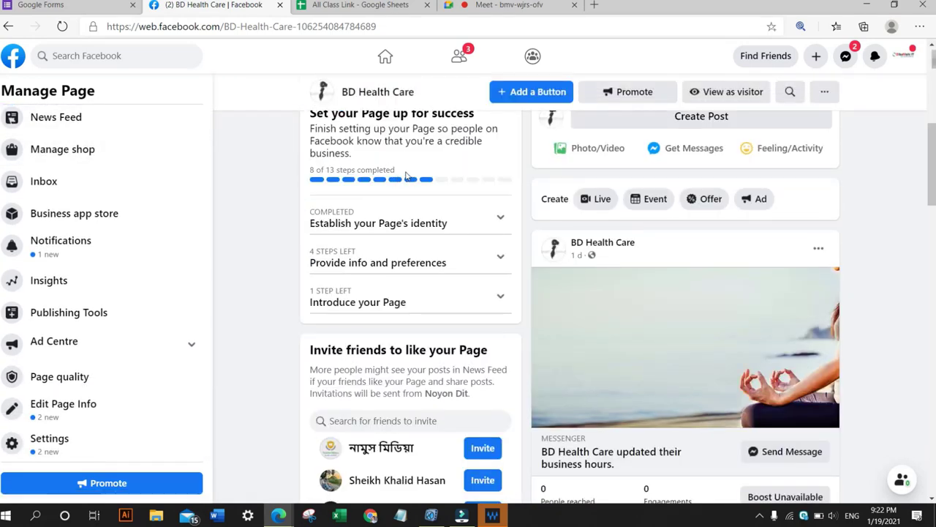
scroll(352, 186, "down", 3)
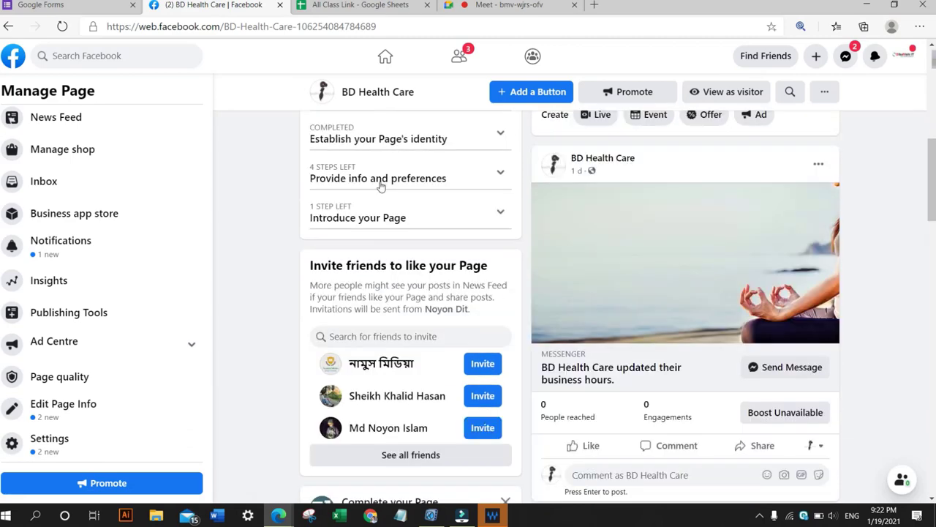
scroll(380, 186, "down", 4)
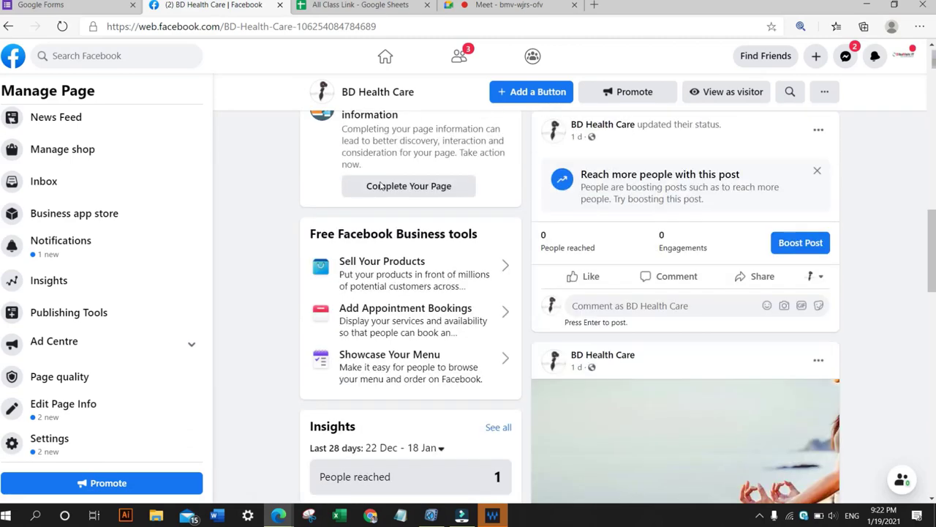
scroll(379, 186, "down", 1)
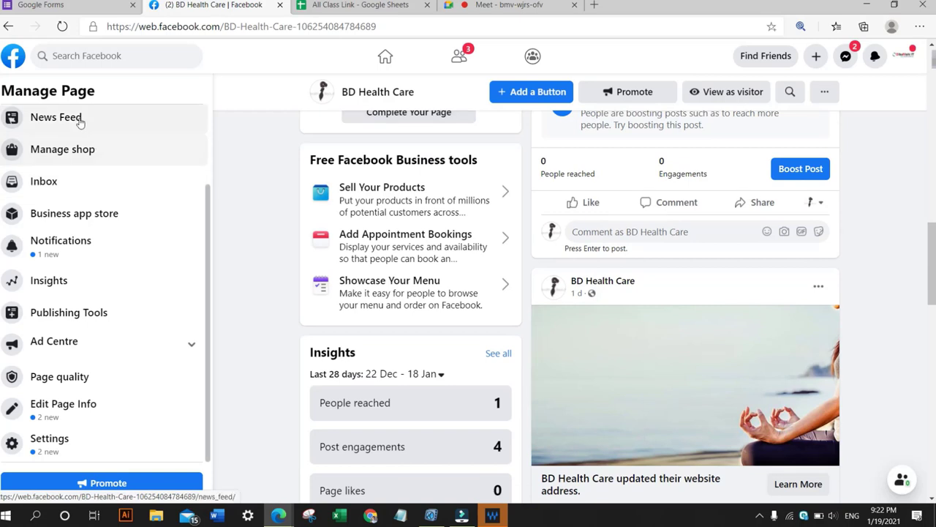
scroll(166, 189, "up", 2)
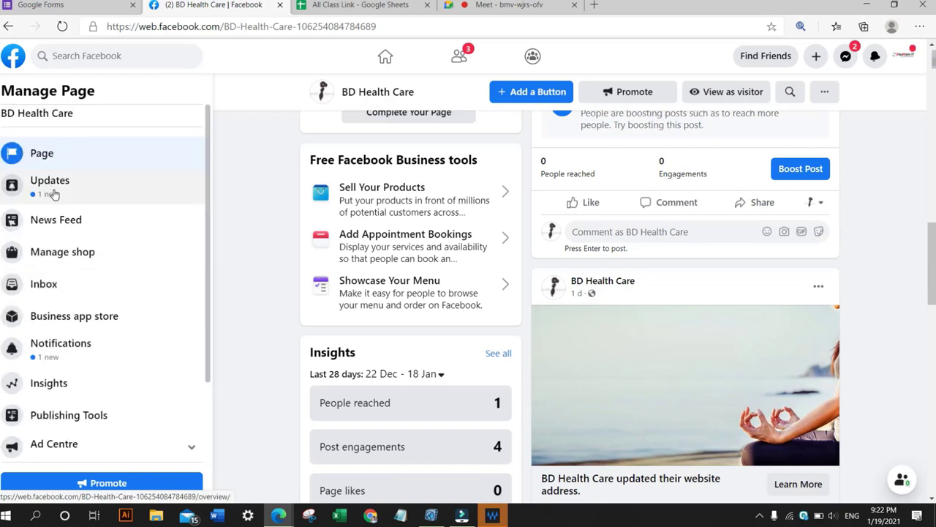
scroll(51, 226, "down", 2)
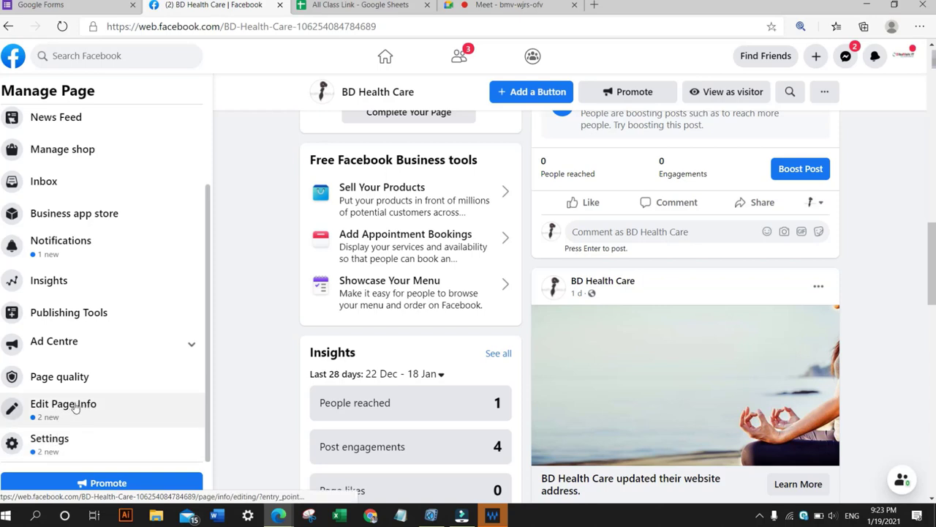
Open the page's Settings and review the General settings list.
left_click(49, 445)
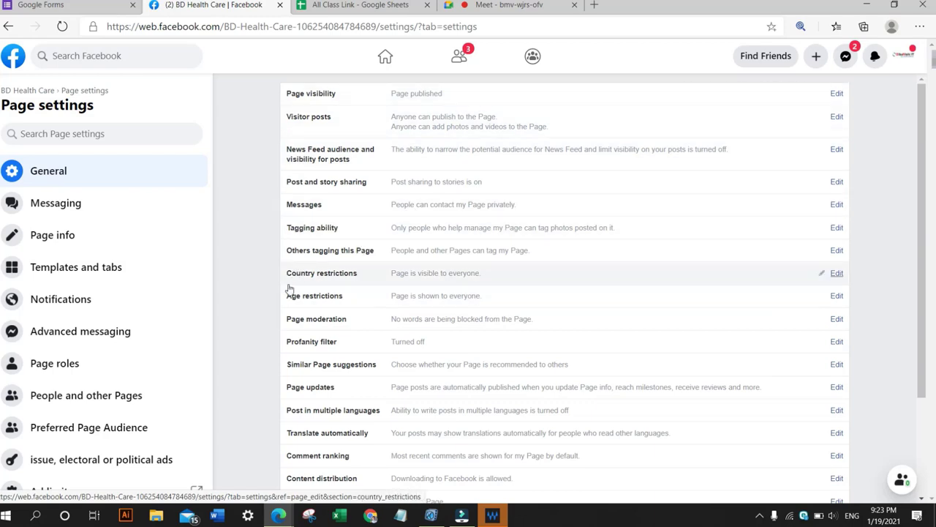
scroll(268, 273, "down", 3)
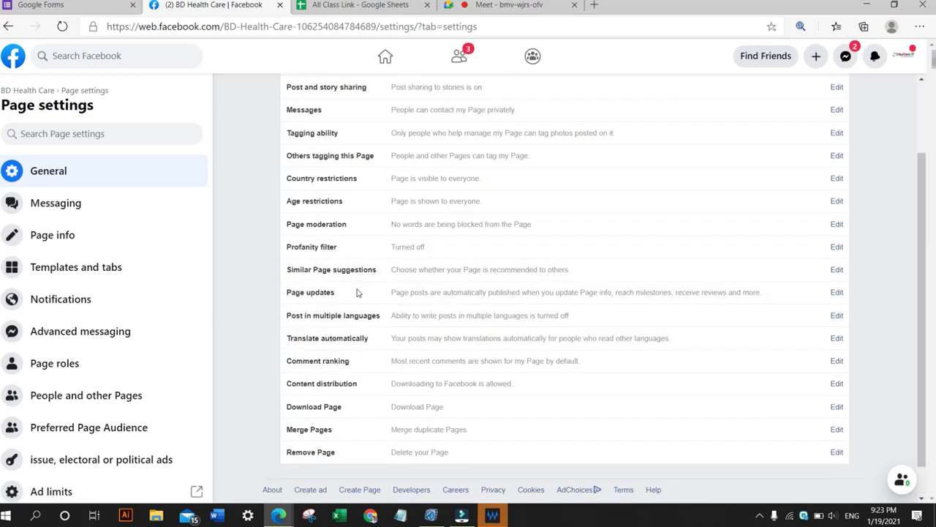
scroll(355, 293, "up", 3)
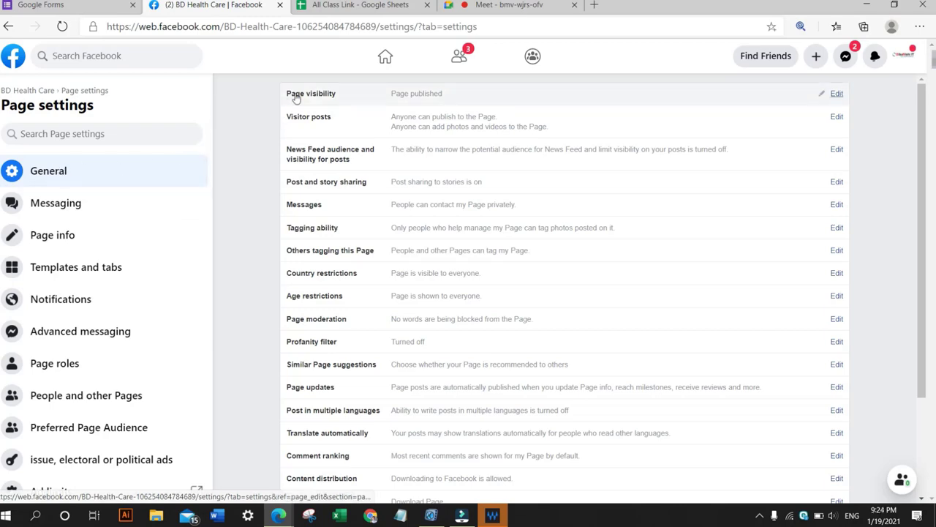
scroll(300, 191, "down", 2)
scroll(303, 196, "up", 2)
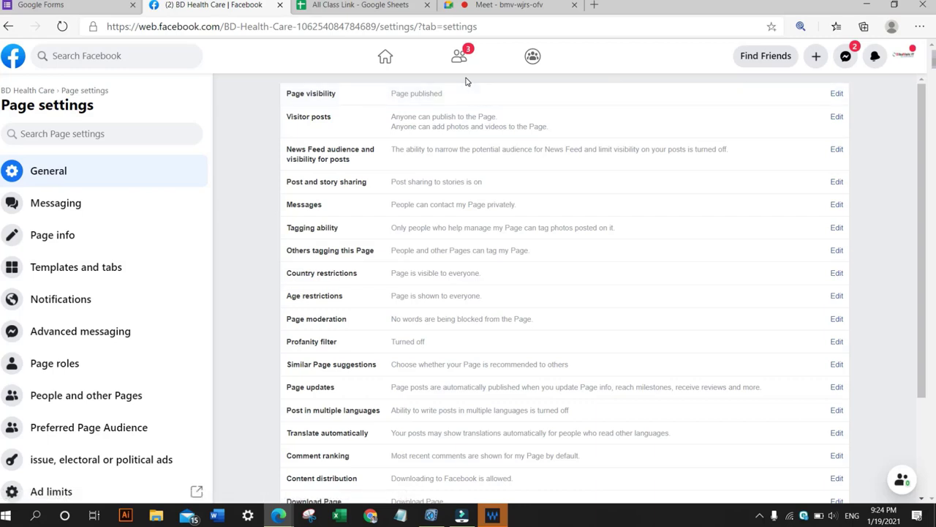
Zoom the browser in on the Page settings view.
key("ctrl+plus")
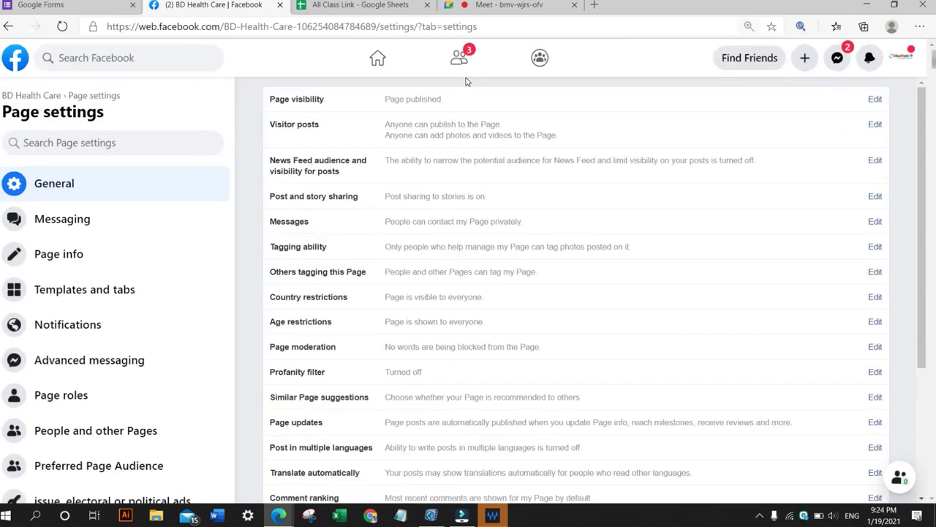
key("ctrl+plus")
key("ctrl+plus")
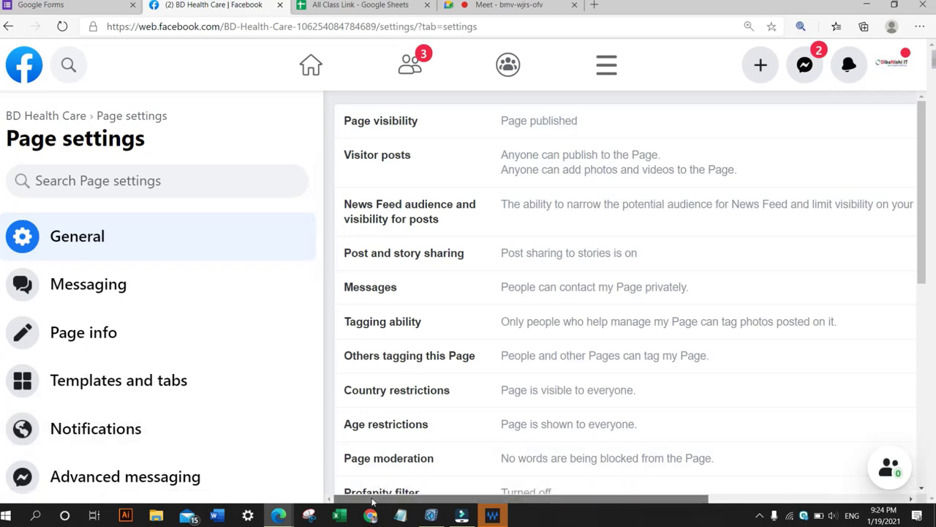
Scroll the General settings list sideways to examine each setting's description and Edit links.
scroll(439, 476, "right", 5)
scroll(502, 473, "left", 5)
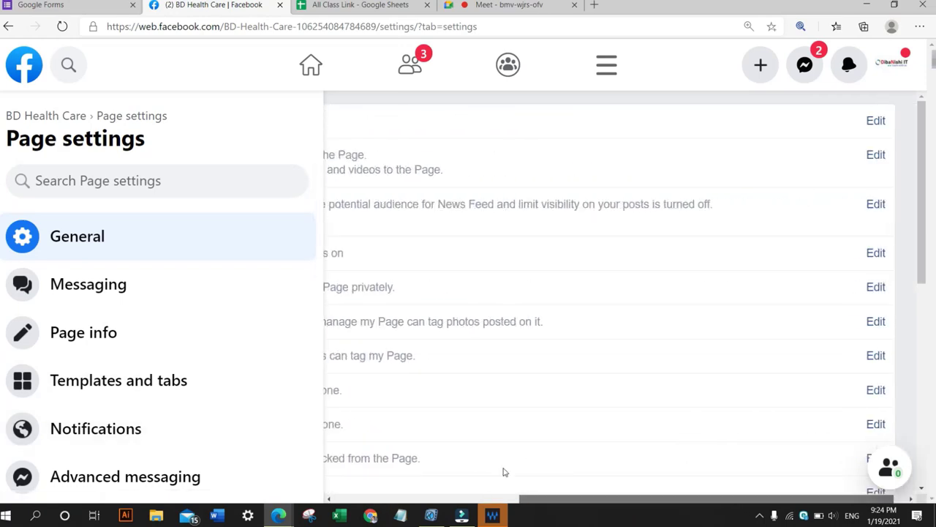
scroll(368, 505, "right", 5)
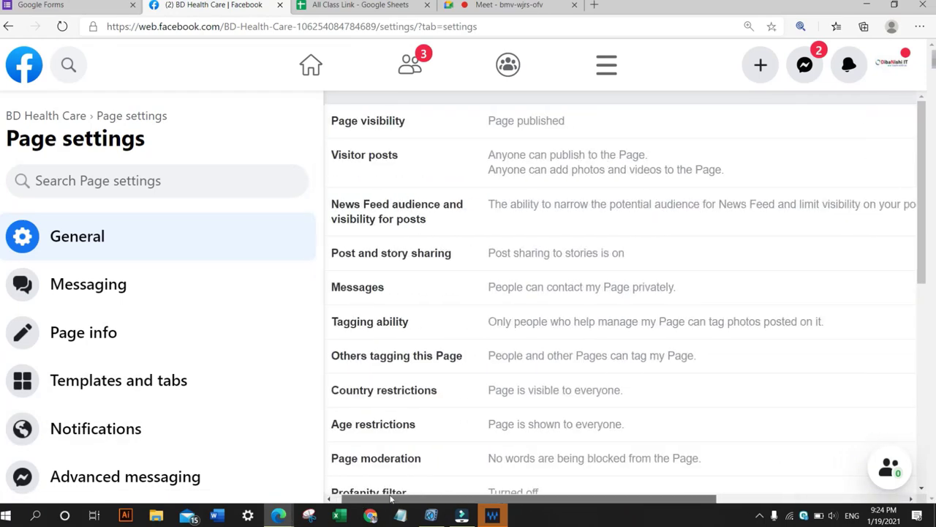
scroll(439, 446, "left", 5)
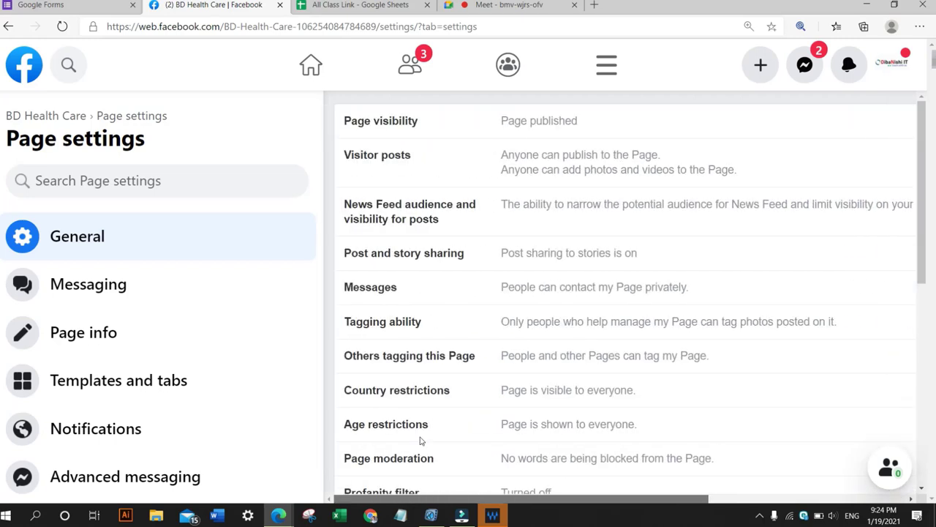
scroll(512, 417, "right", 3)
scroll(424, 417, "left", 2)
scroll(387, 413, "left", 2)
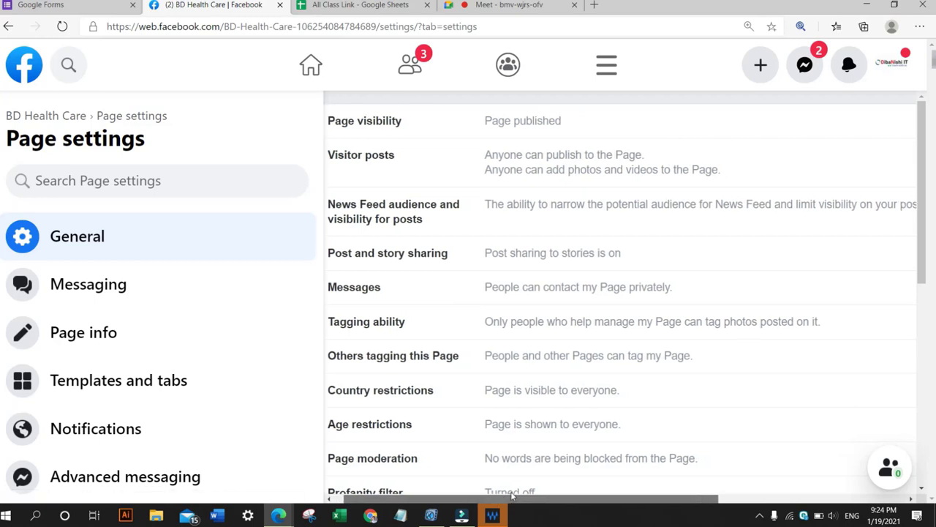
left_click_drag(495, 500, 700, 448)
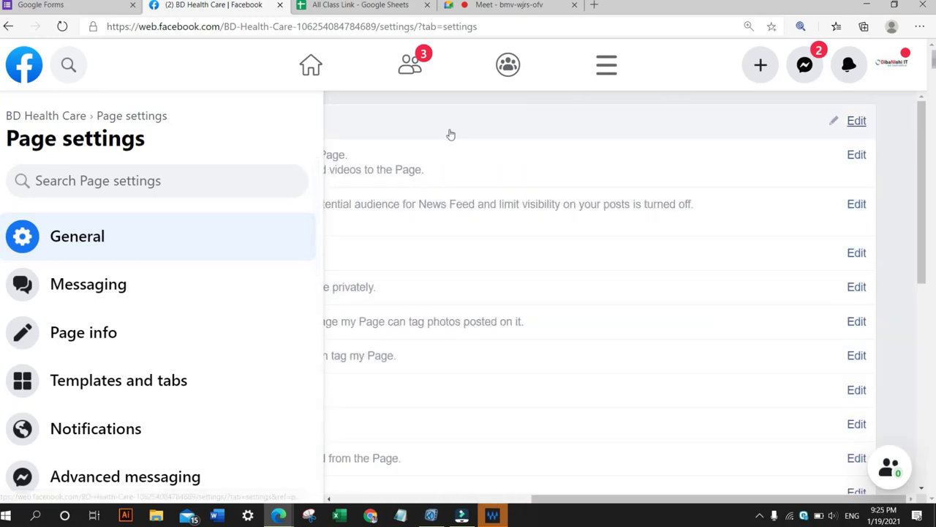
Open the Page visibility options to view them, and cancel without saving any change.
left_click(854, 122)
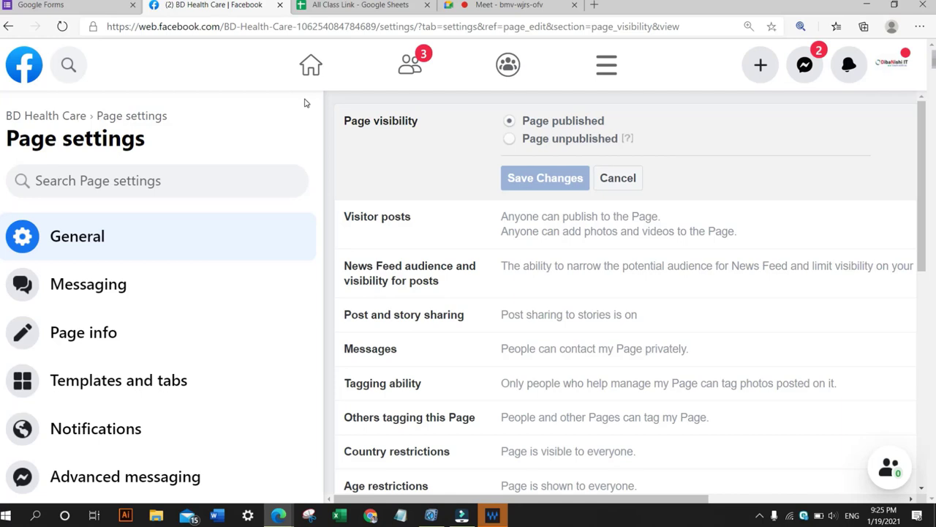
left_click(619, 177)
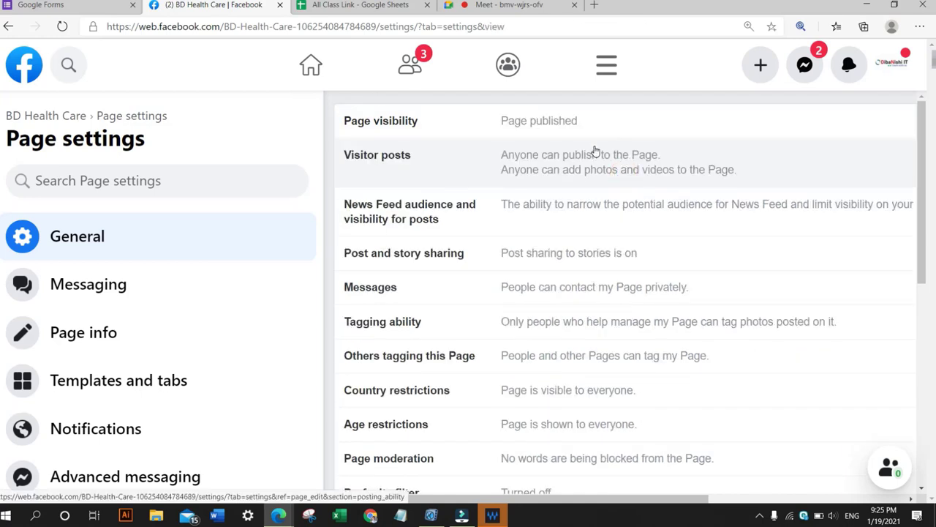
key("ctrl+minus")
key("ctrl+minus")
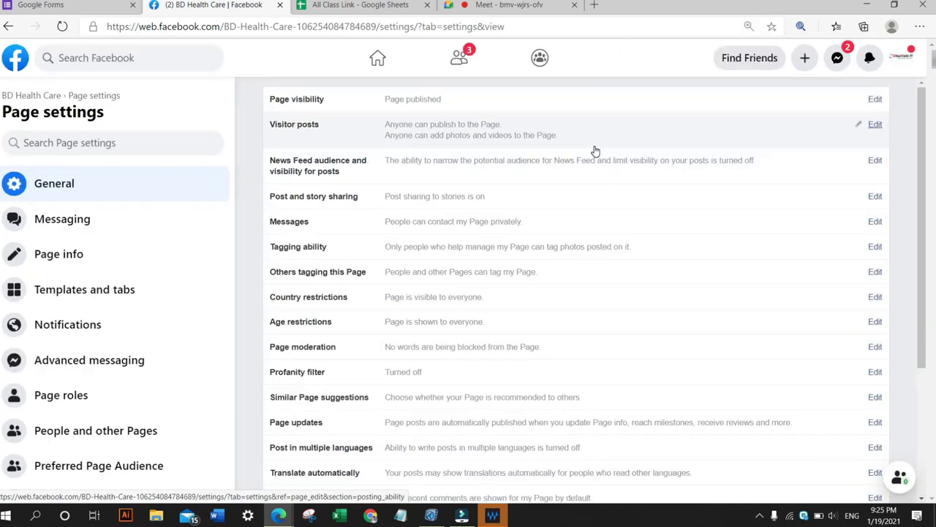
key("ctrl+plus")
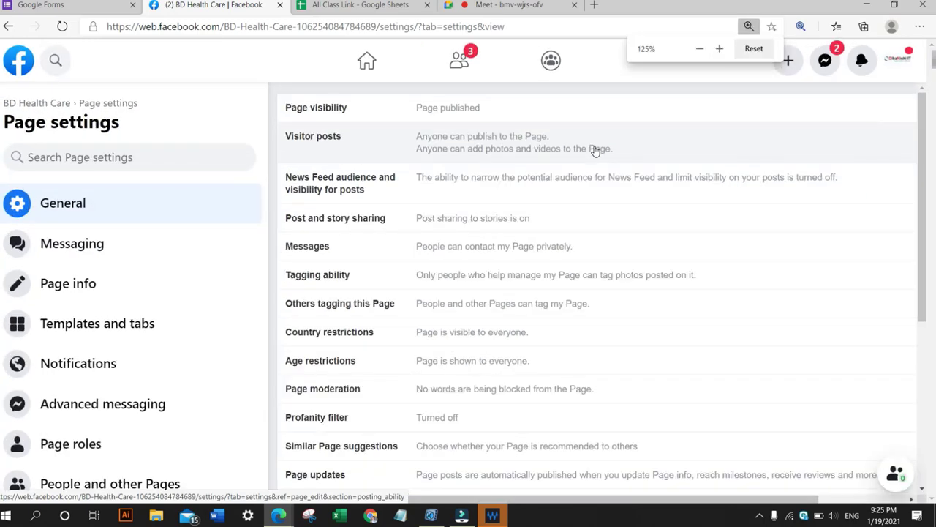
key("ctrl+minus")
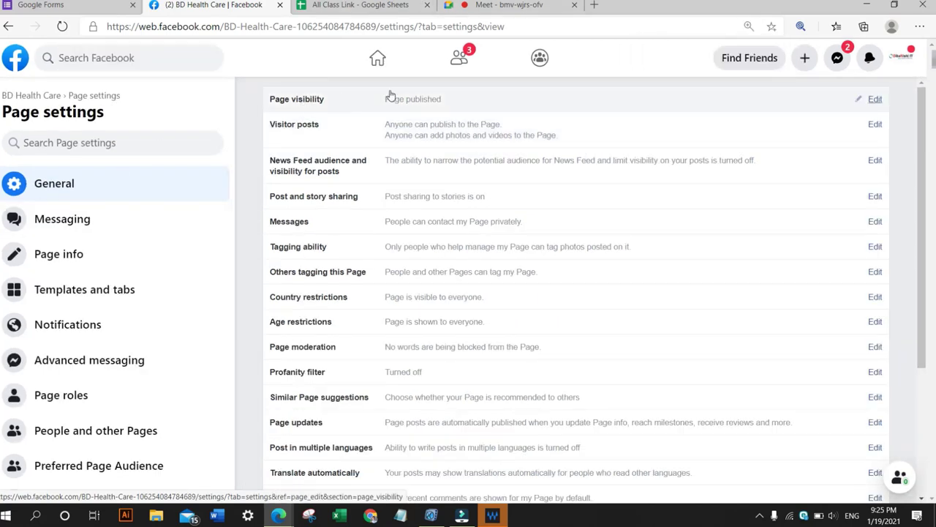
left_click(874, 102)
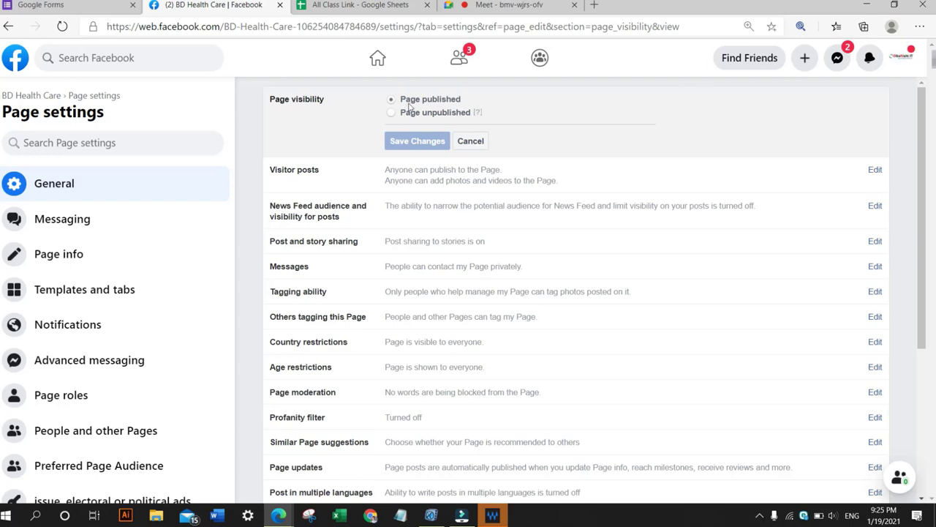
left_click(472, 141)
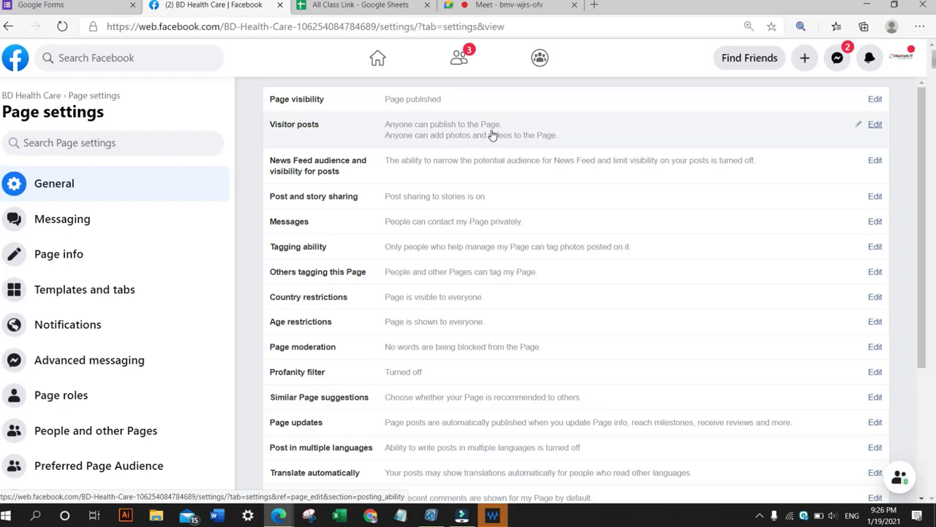
Set Visitor posts to disable posts by other people on the Page and save the changes.
left_click(876, 126)
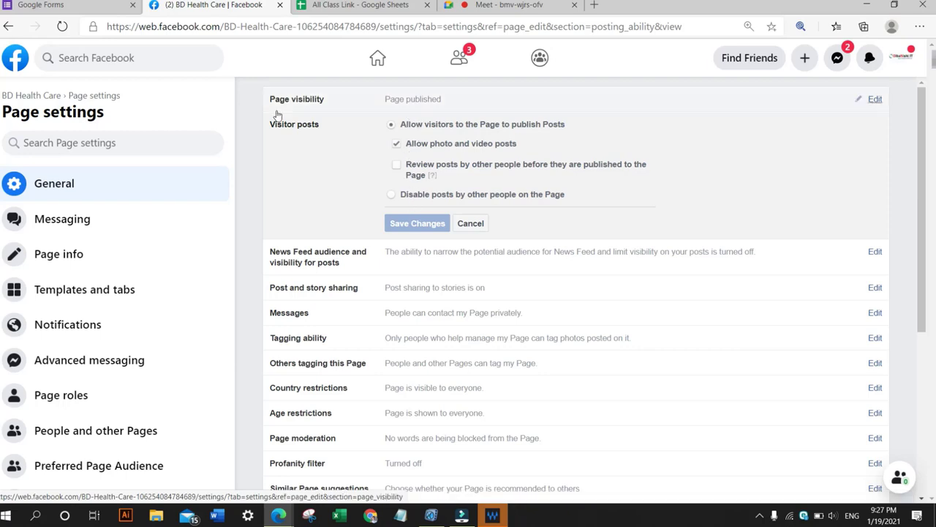
left_click(470, 223)
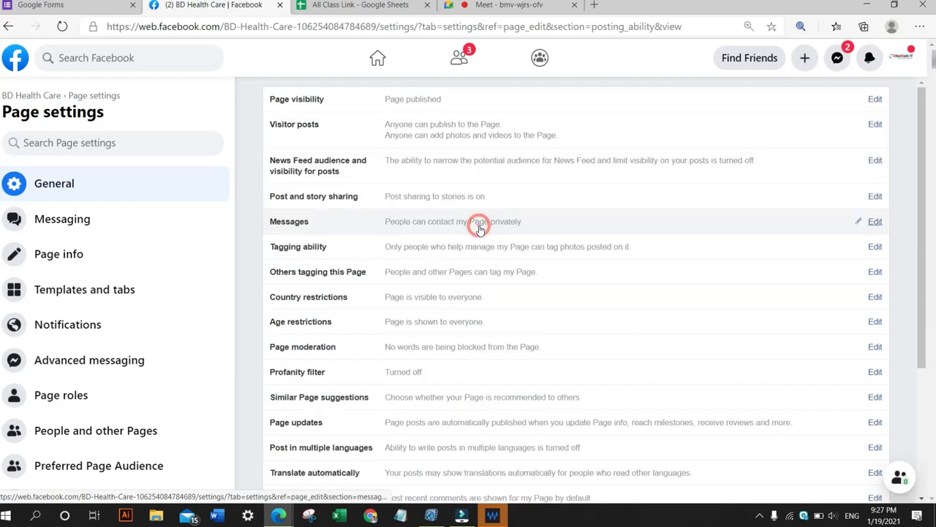
left_click(875, 125)
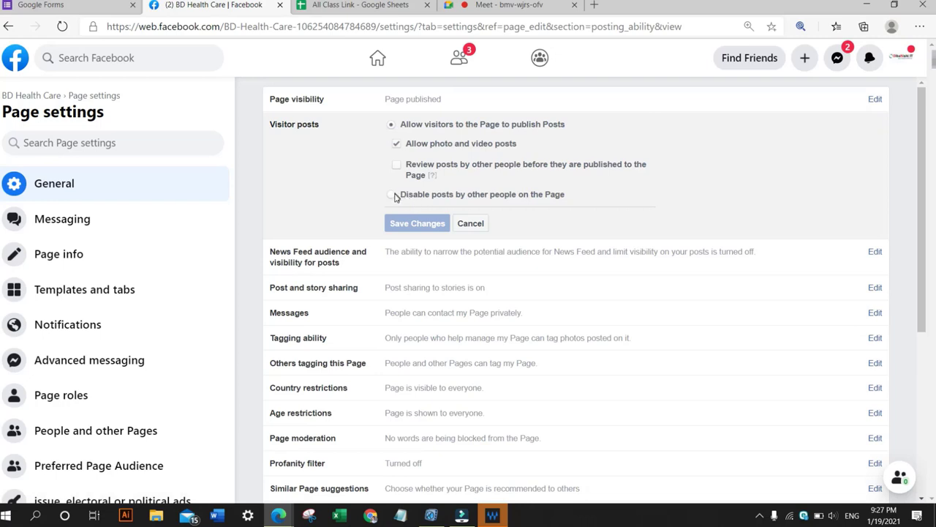
left_click(392, 198)
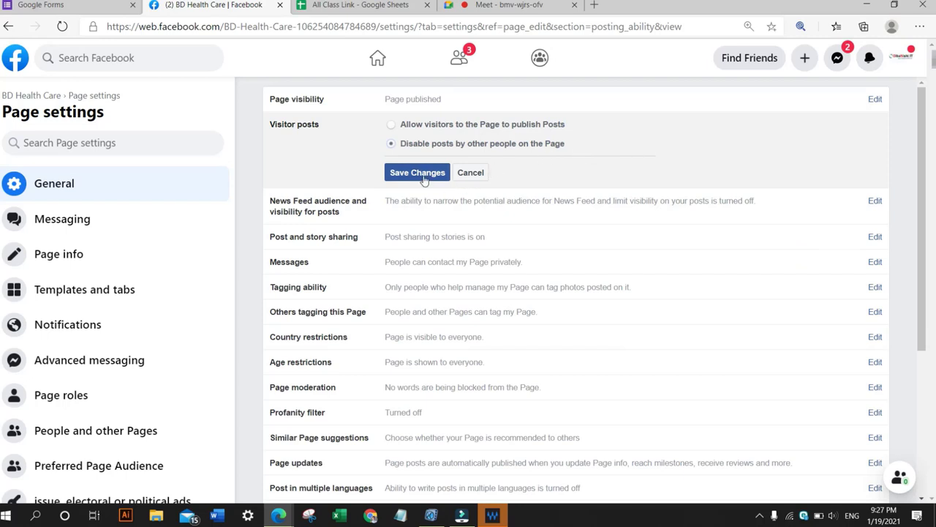
left_click(423, 179)
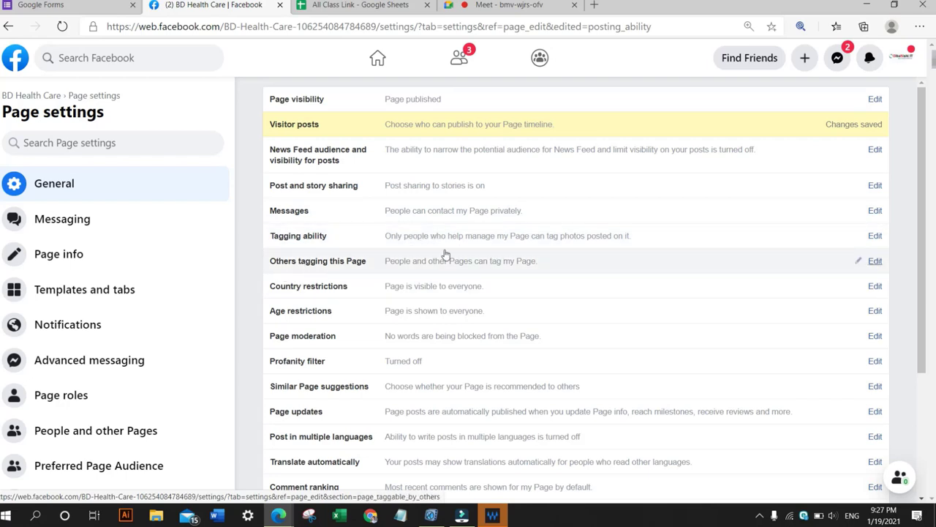
Open the Tagging ability option, highlight its description, and cancel without changing it.
left_click(875, 236)
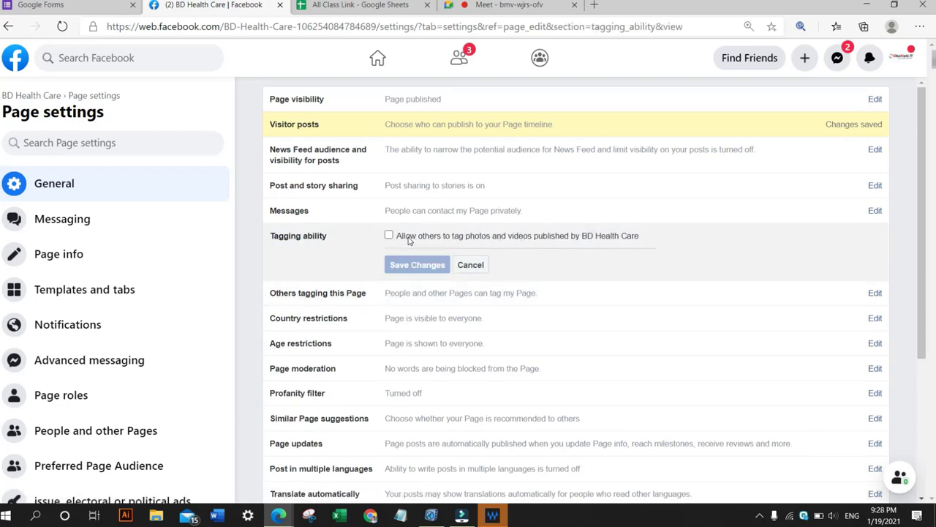
left_click_drag(408, 238, 644, 236)
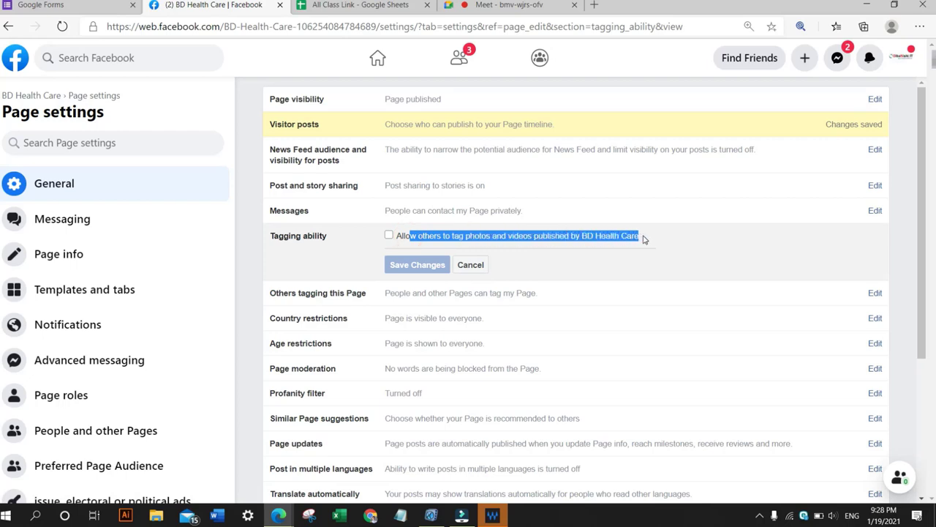
left_click(545, 266)
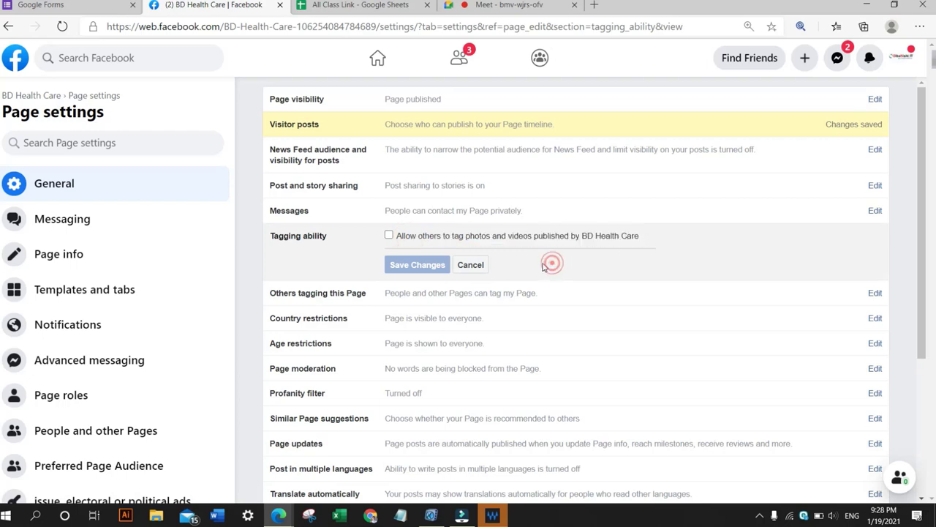
left_click(471, 266)
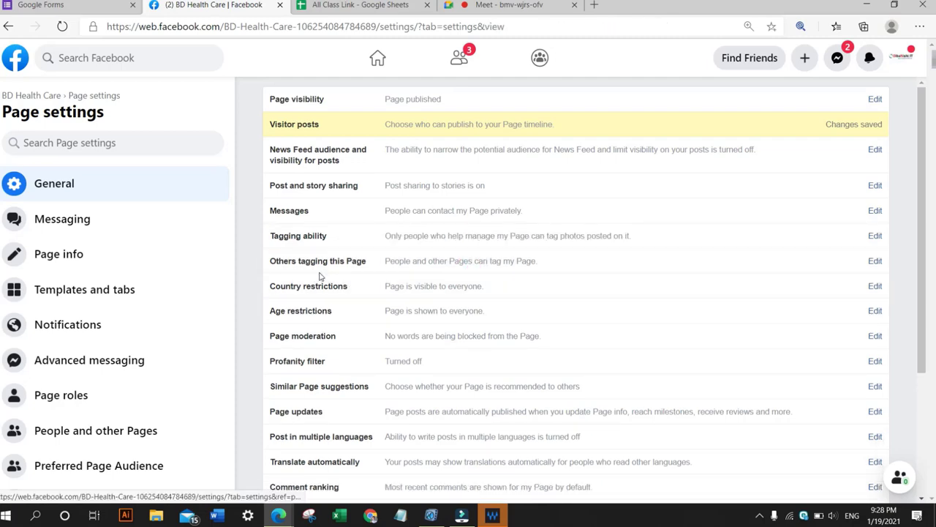
Open the Country restrictions setting for editing and place the cursor in its country field.
scroll(317, 277, "down", 1)
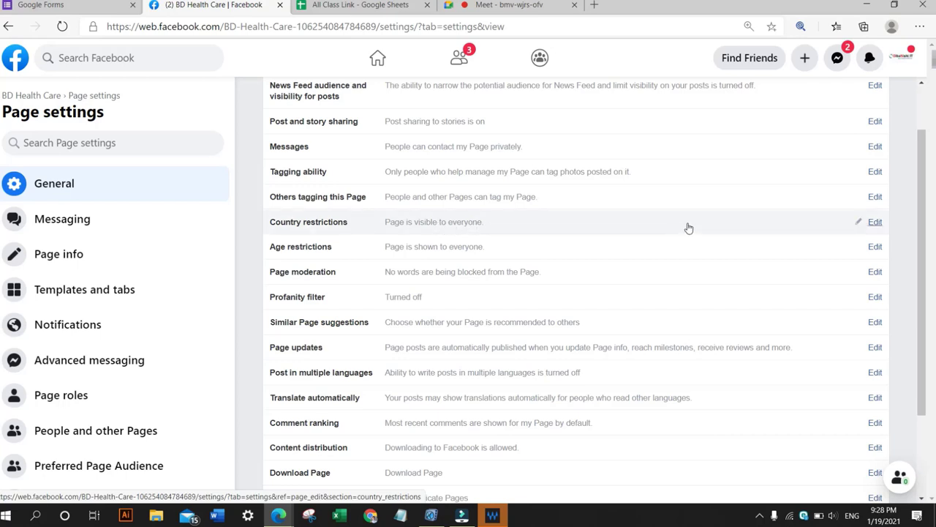
left_click(880, 223)
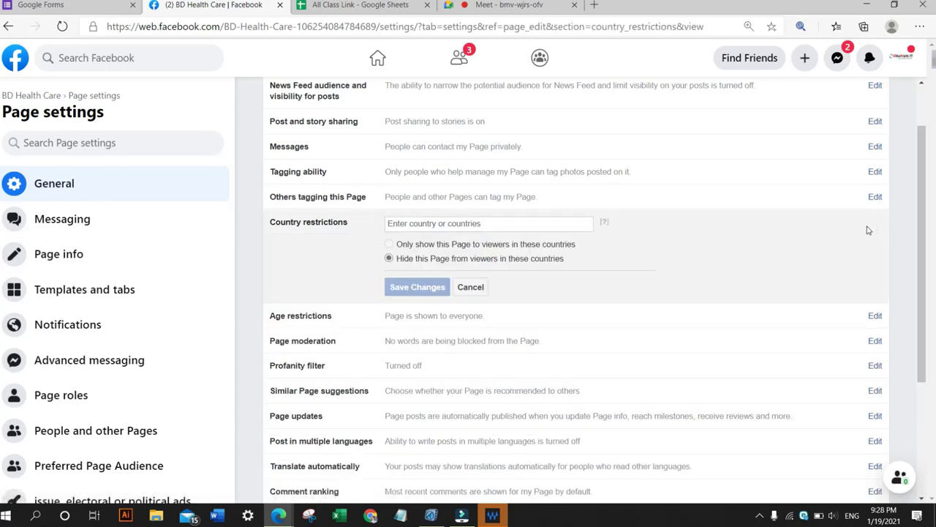
scroll(599, 246, "down", 2)
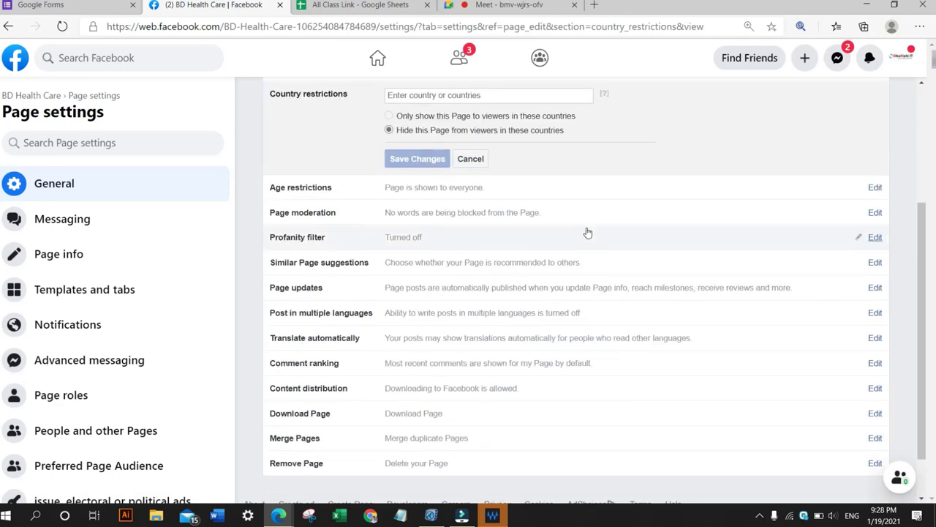
scroll(497, 187, "up", 1)
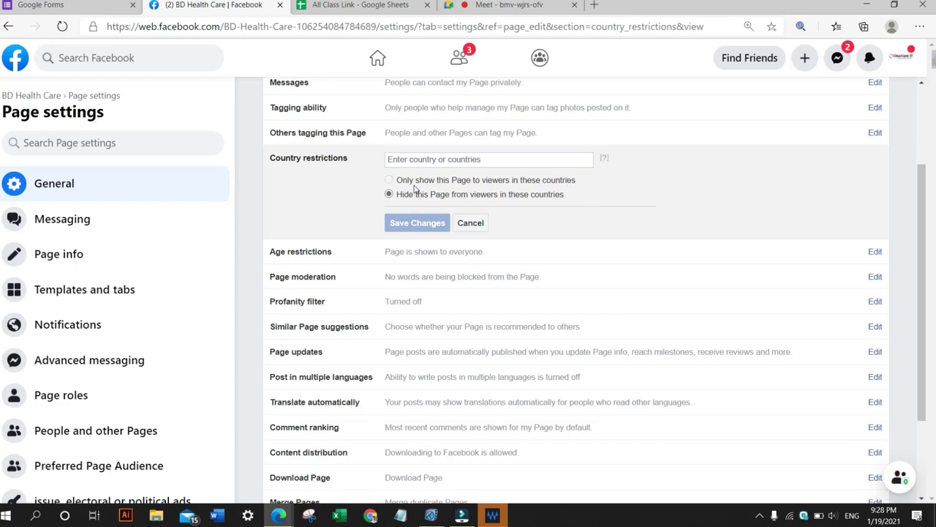
left_click(421, 161)
Switch to the Google Meet tab briefly, then return to the Facebook Page settings tab.
left_click(490, 5)
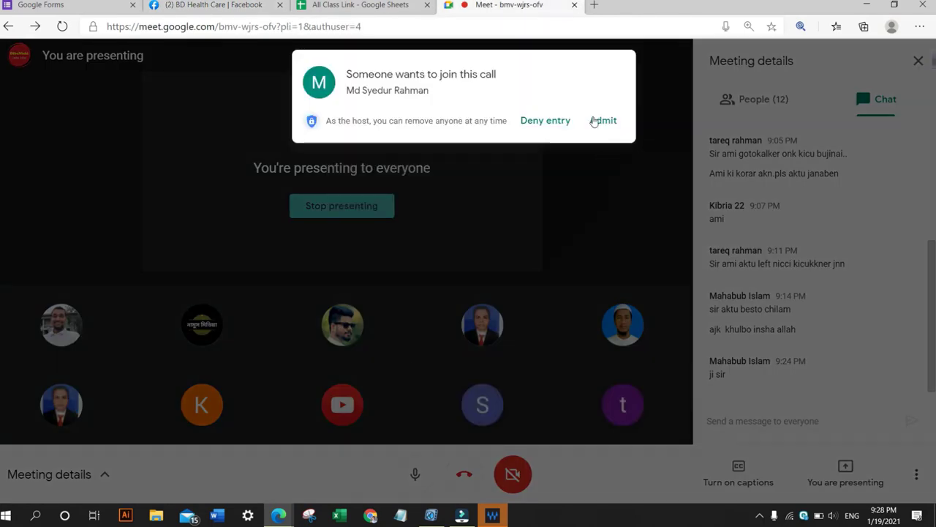
left_click(595, 121)
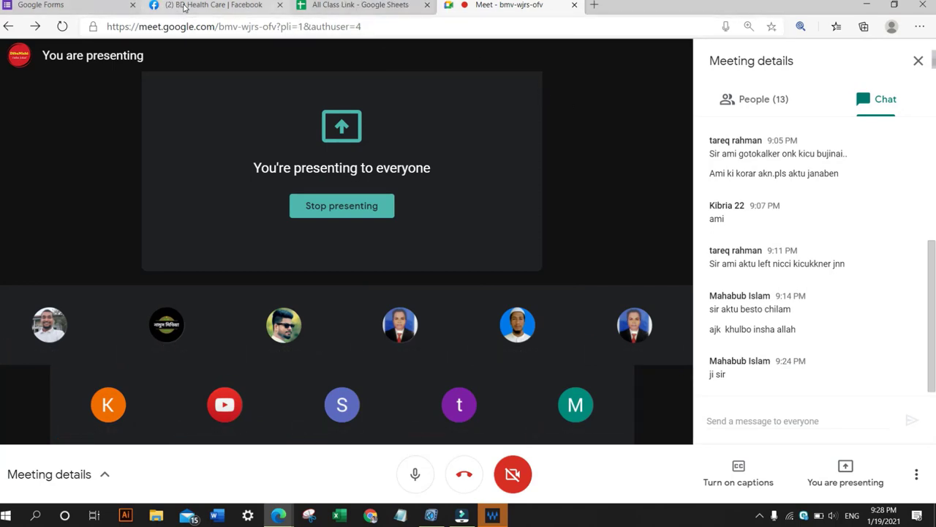
left_click(227, 6)
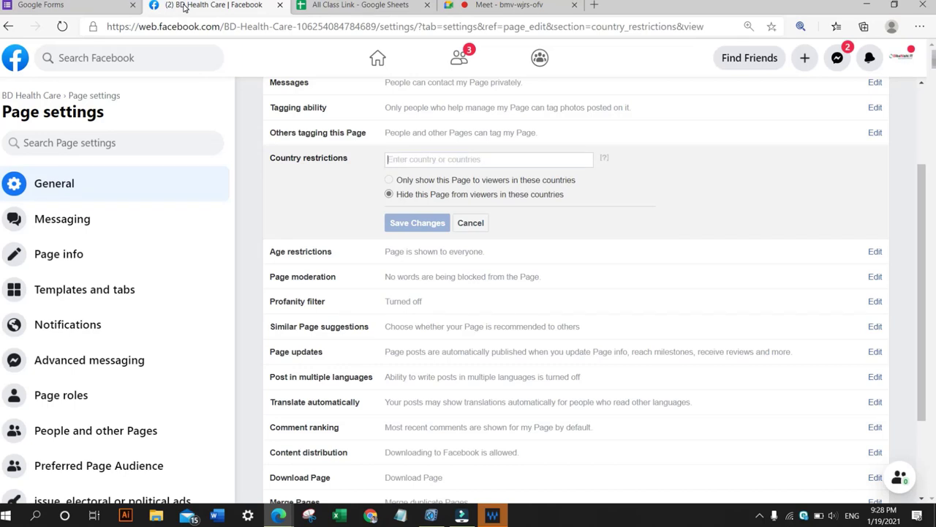
Add United Kingdom, United States, Australia and Canada to the Country restrictions list.
left_click(456, 159)
type("USAA")
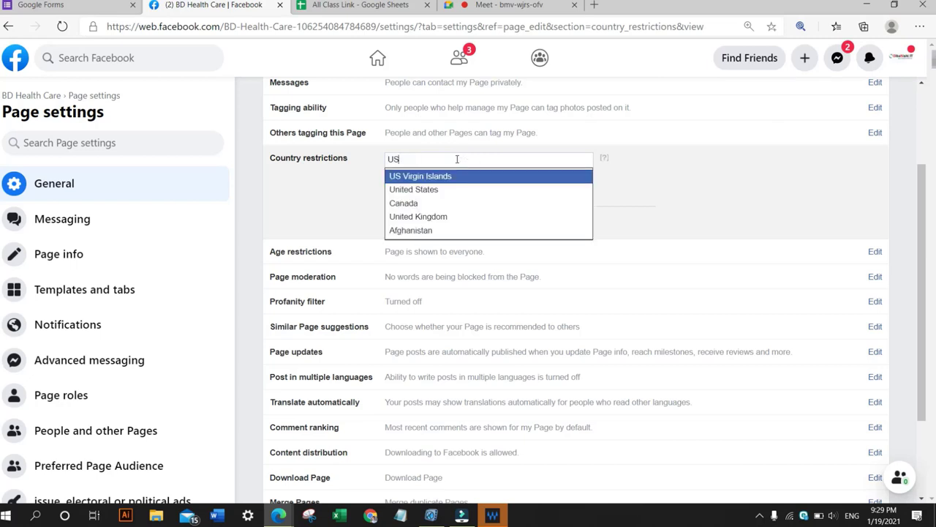
left_click(445, 218)
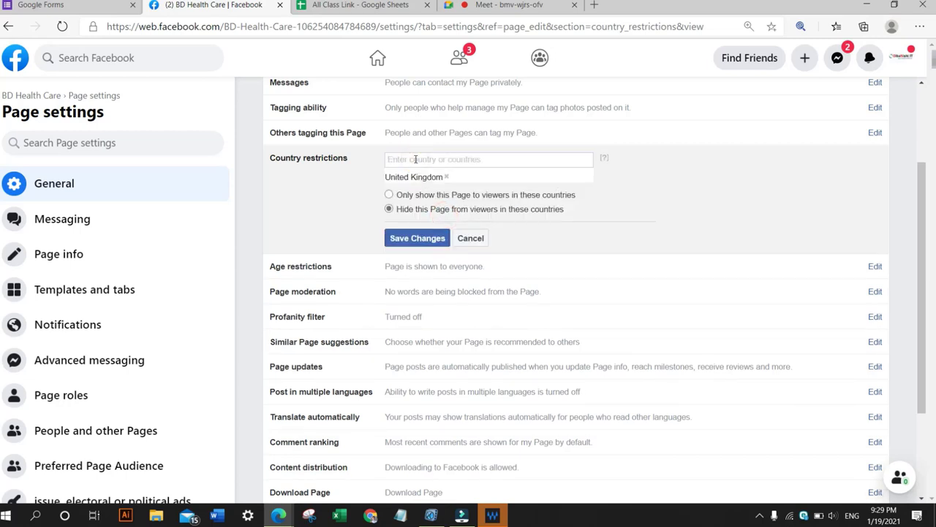
type("United")
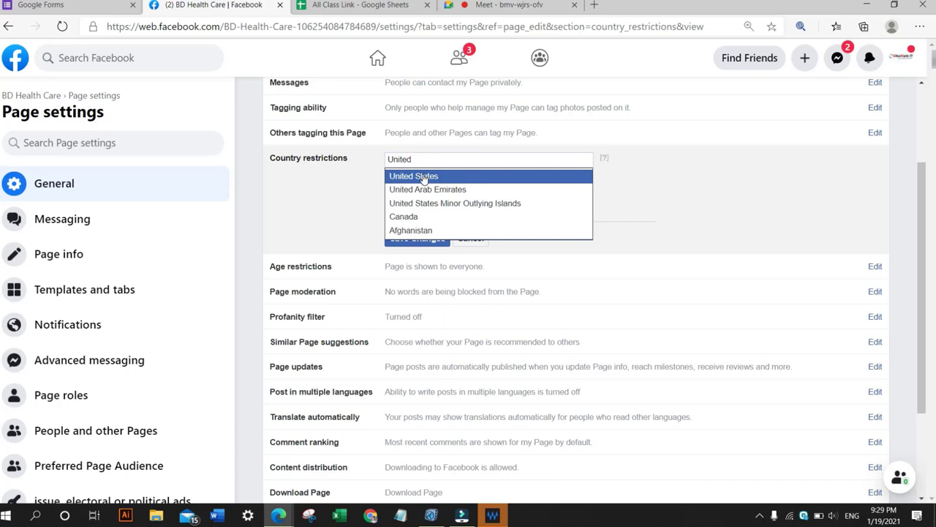
left_click(425, 177)
type("A")
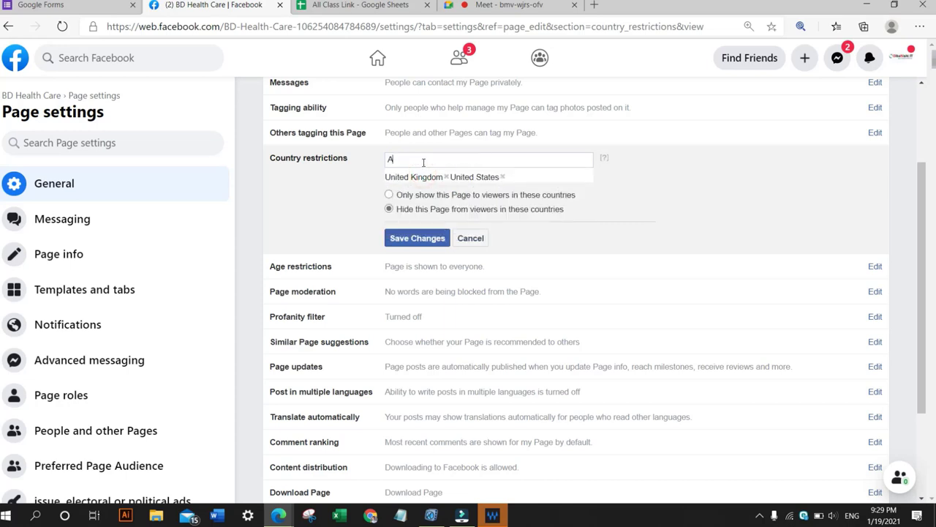
type("ustralia")
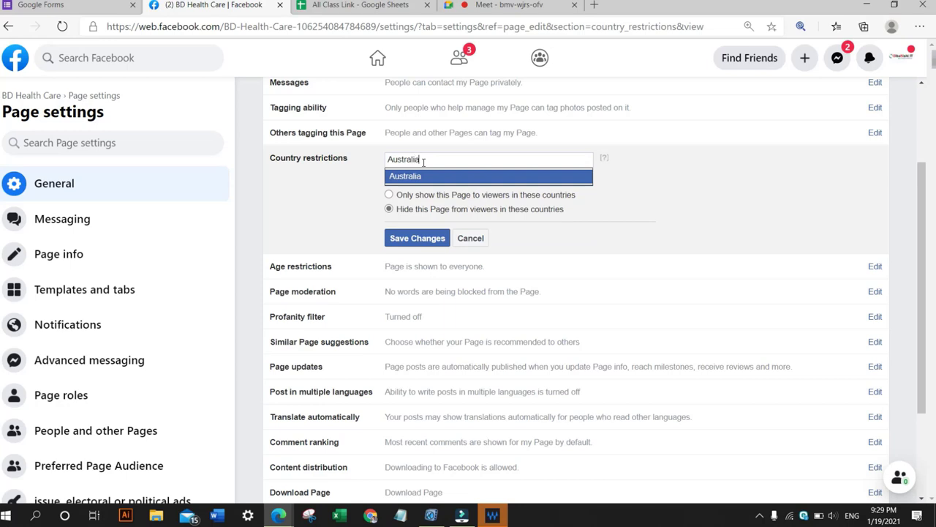
left_click(422, 176)
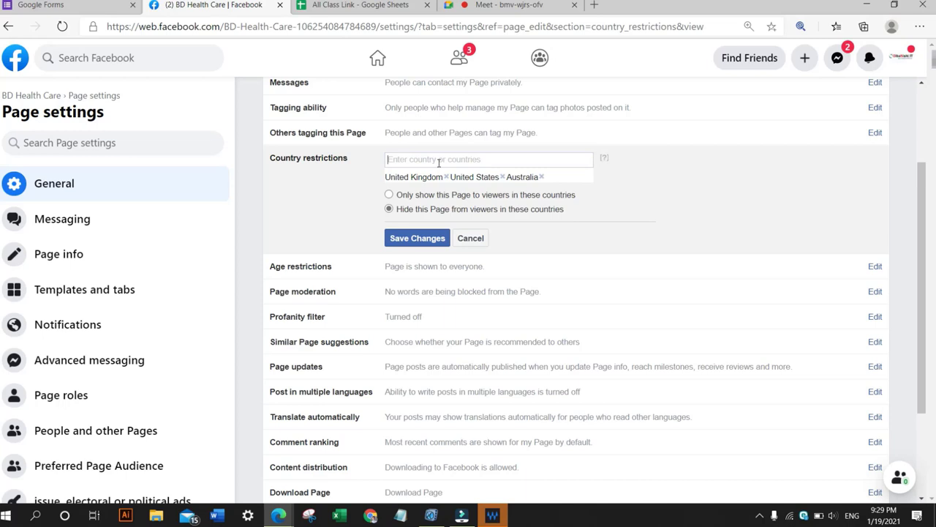
type("Cana")
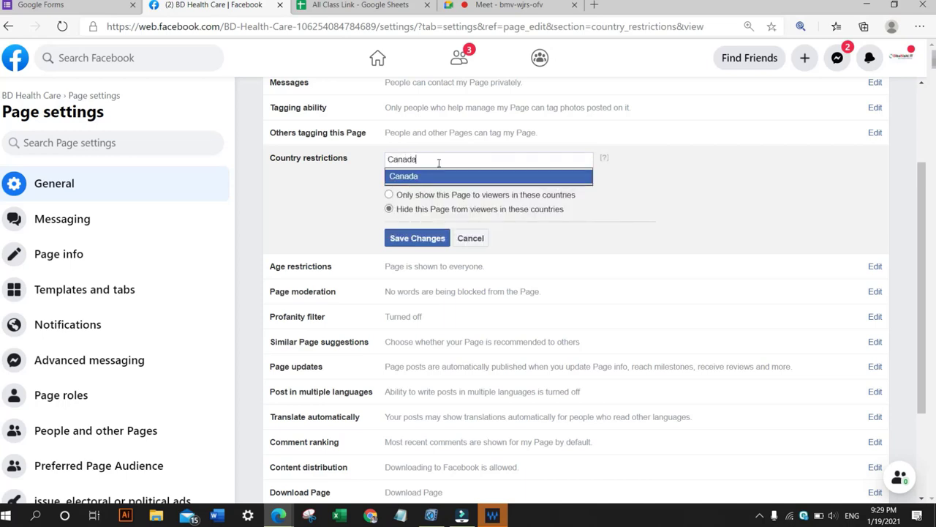
type("da")
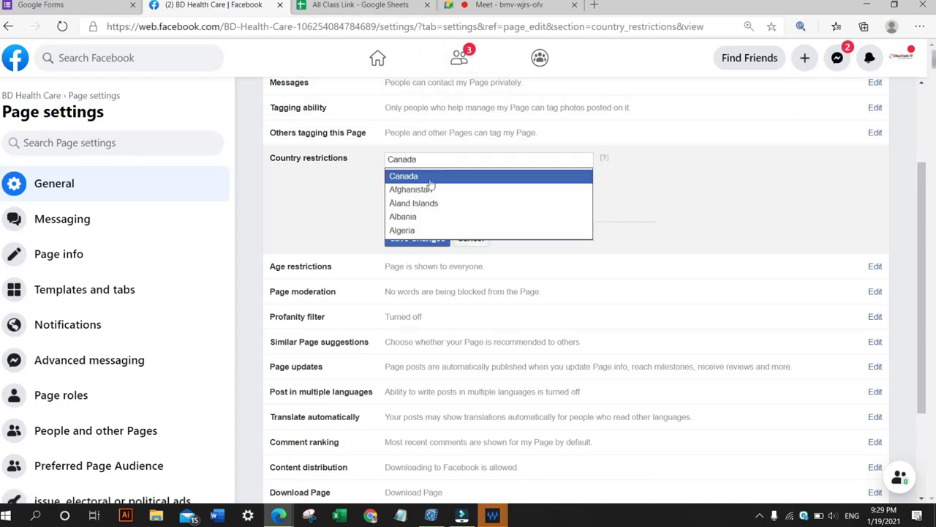
left_click(426, 177)
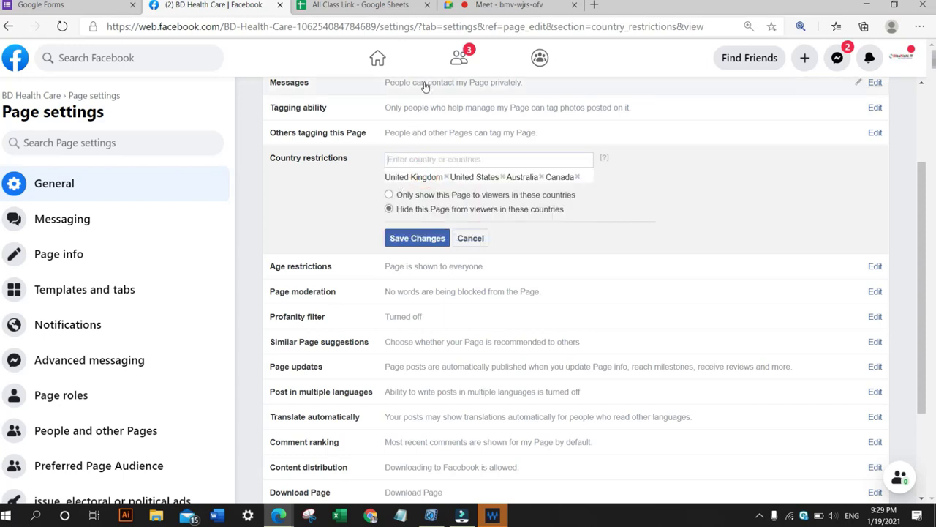
Switch the country restriction between hiding the Page and showing it only to viewers in these countries, ending on show only.
left_click(480, 3)
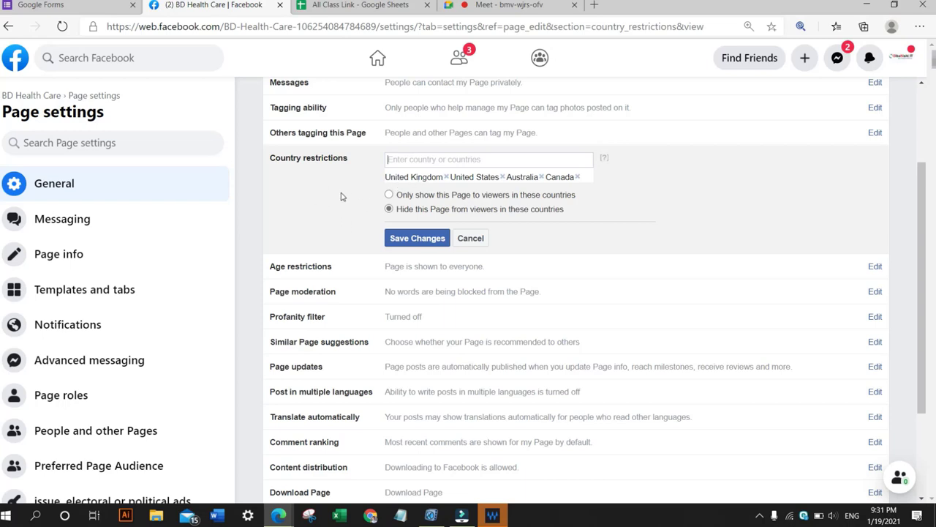
left_click(389, 195)
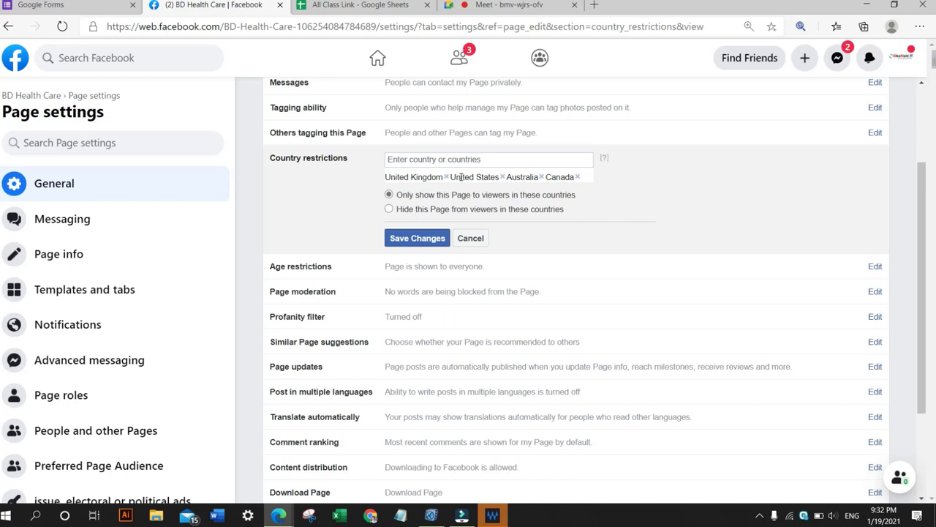
left_click(389, 210)
left_click_drag(269, 160, 370, 161)
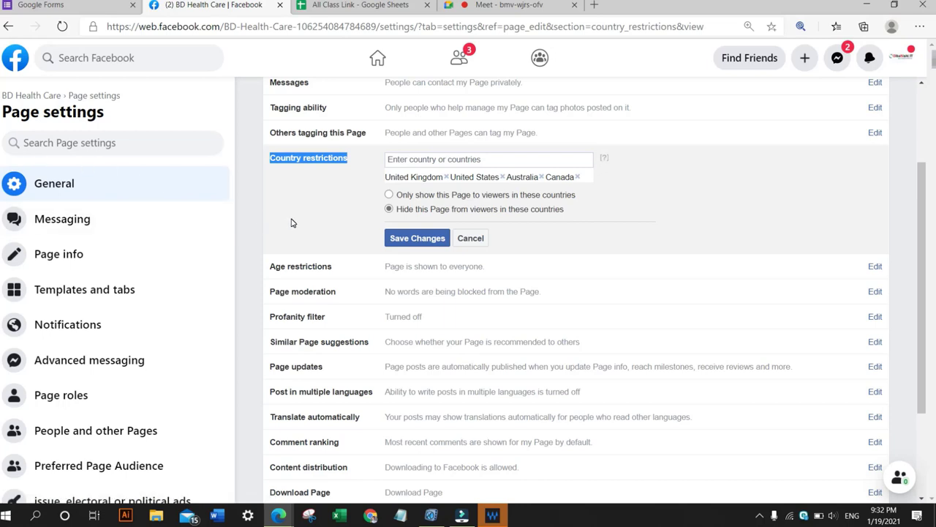
left_click(389, 195)
left_click(390, 194)
left_click(390, 205)
left_click(387, 195)
left_click(389, 206)
left_click(387, 196)
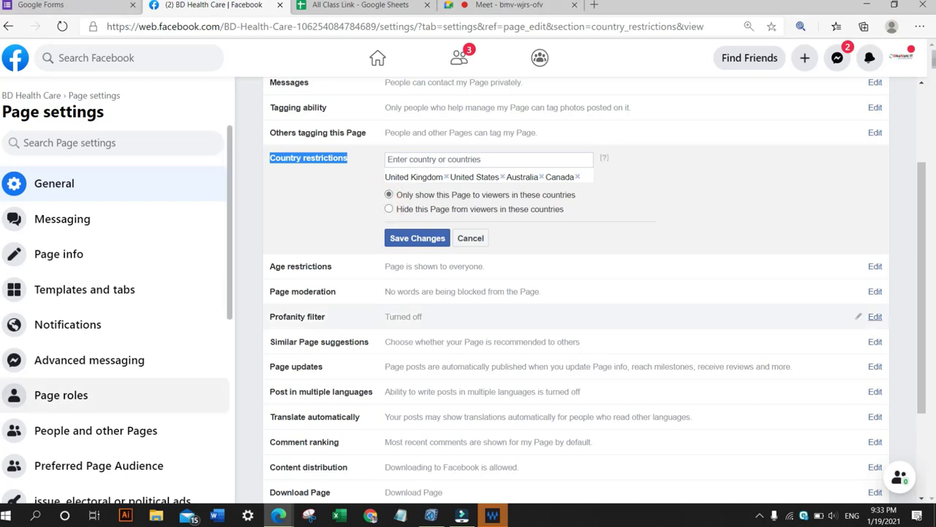
Remove the listed countries and cancel the Country restrictions edit.
left_click(447, 177)
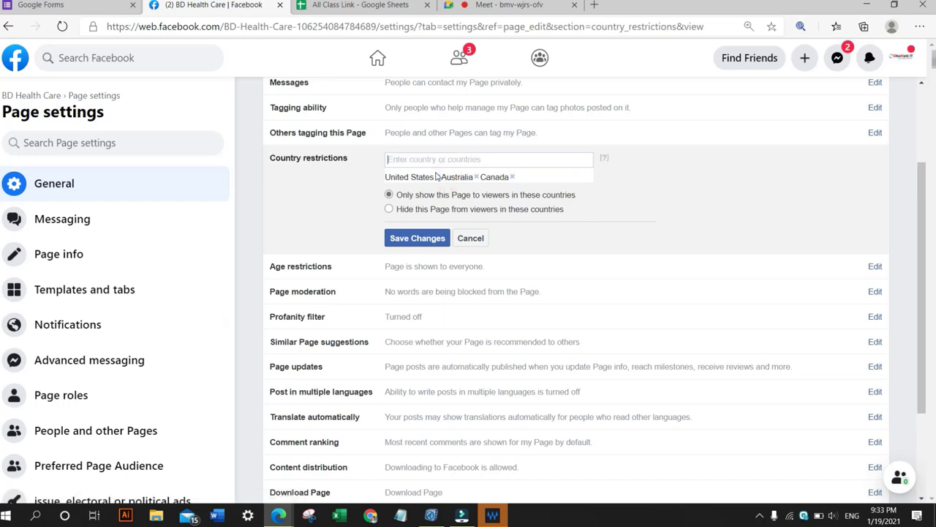
left_click(438, 177)
left_click(420, 177)
left_click(417, 177)
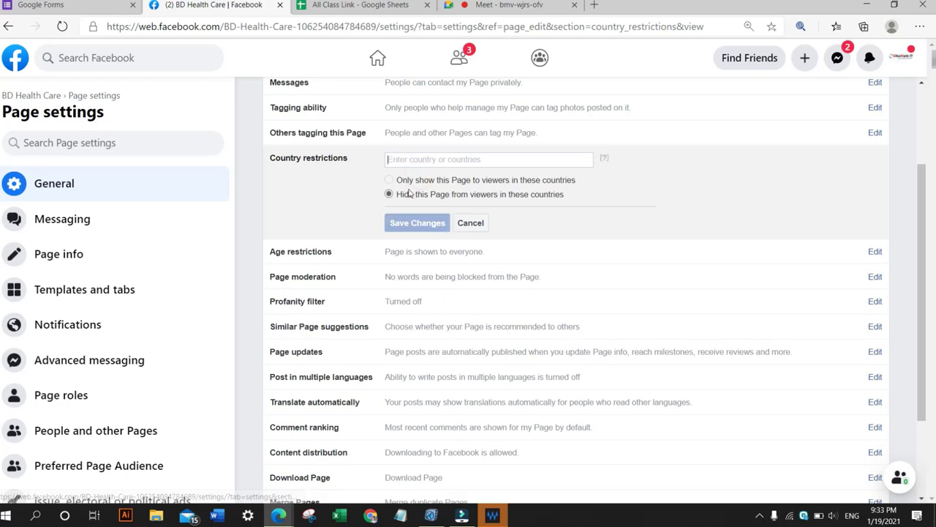
left_click(471, 224)
Open Age restrictions, pick Public from its age options, and cancel without saving.
left_click(281, 182)
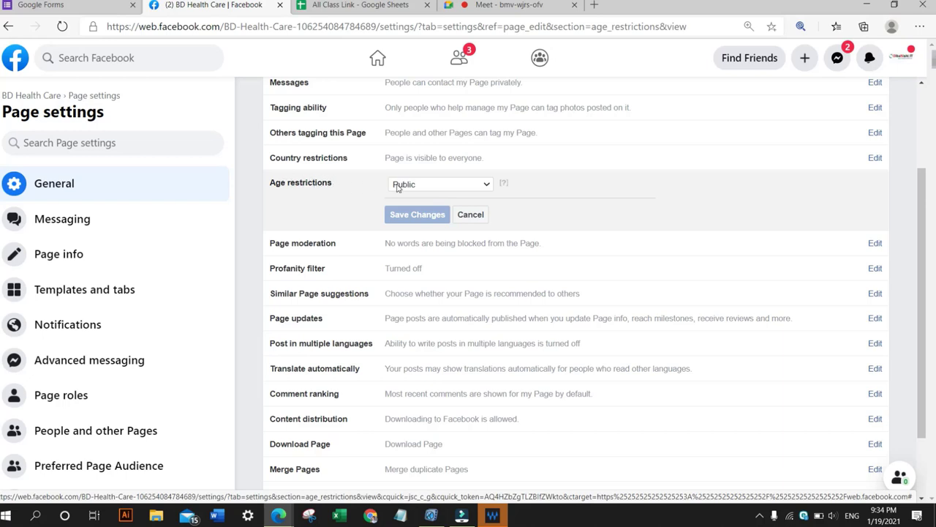
left_click(483, 187)
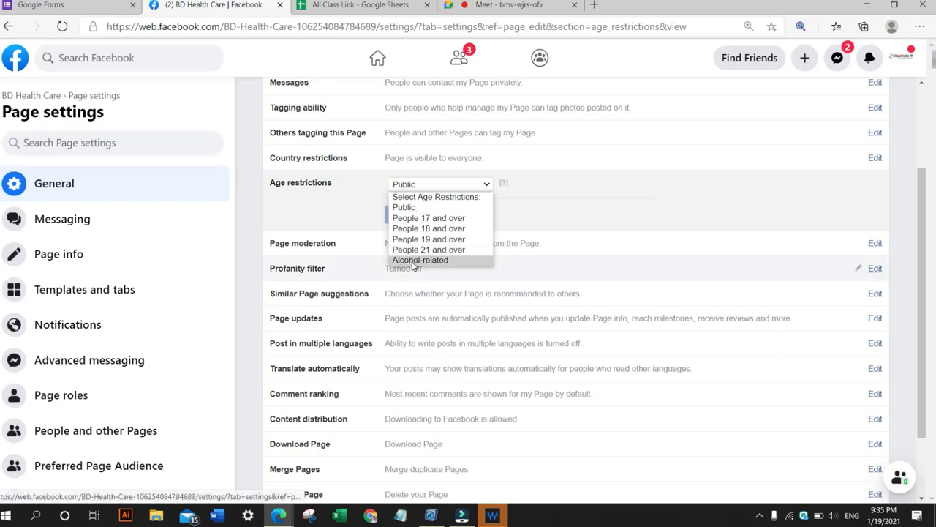
left_click(404, 207)
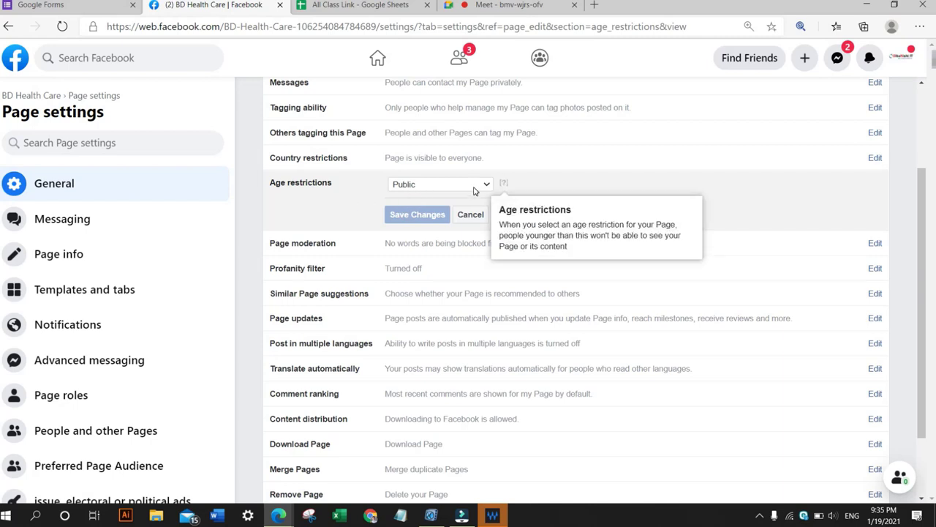
mouse_move(507, 189)
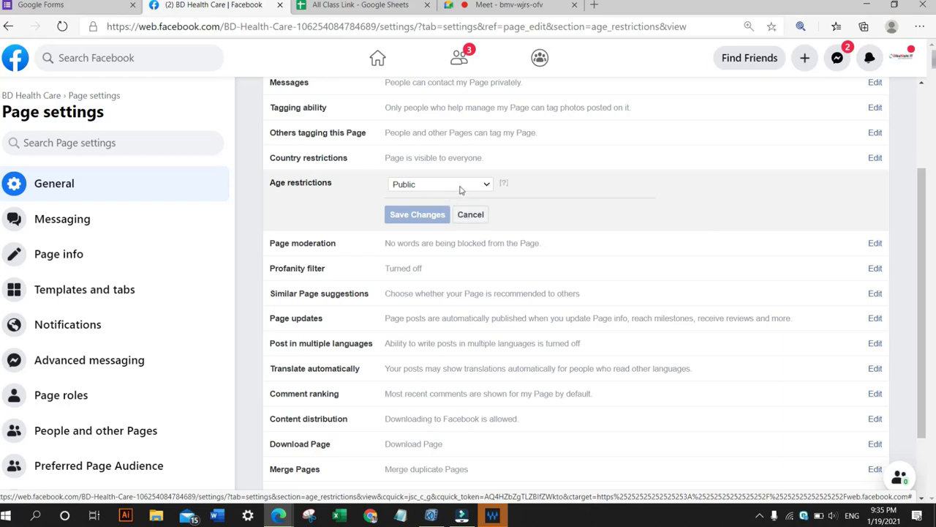
left_click(470, 214)
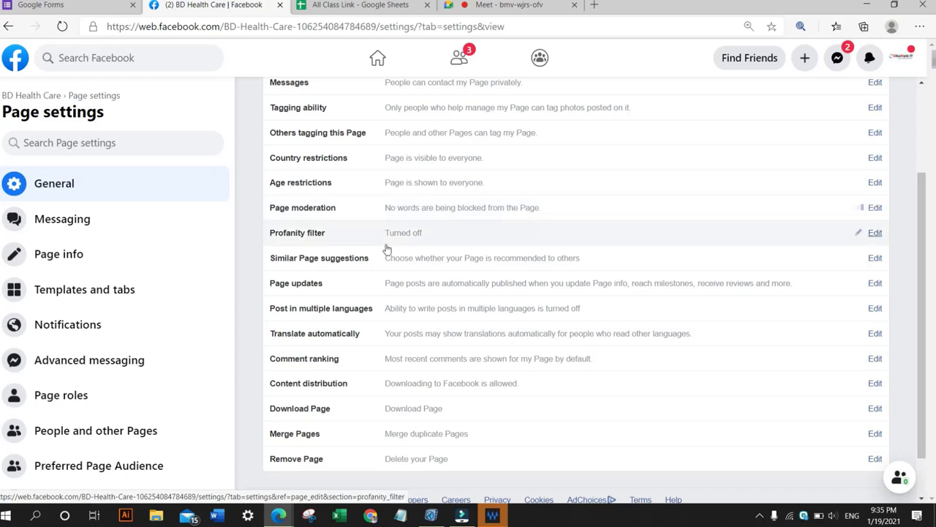
Open the Page moderation setting and examine its blocked-words field and CSV upload option.
left_click(305, 209)
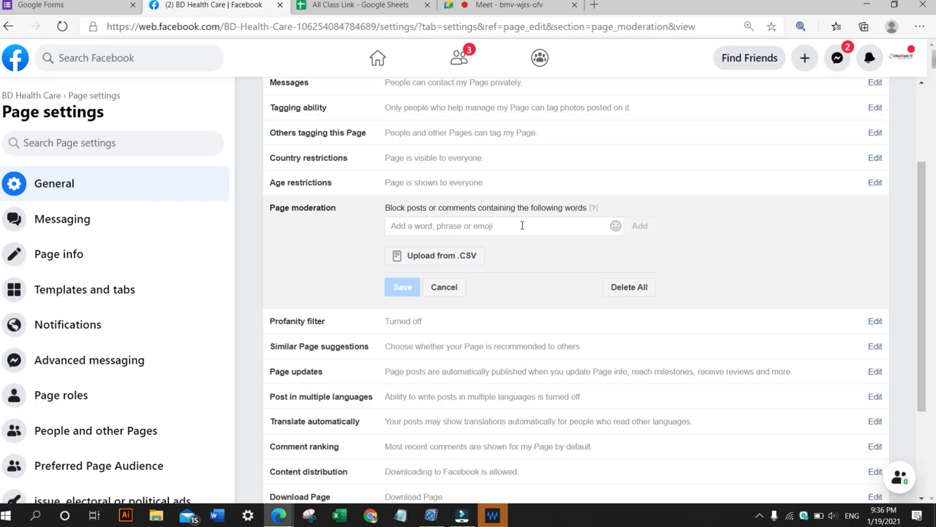
left_click(521, 225)
left_click(319, 254)
left_click(431, 224)
left_click(338, 236)
left_click(431, 229)
left_click(364, 232)
left_click(428, 225)
left_click(378, 237)
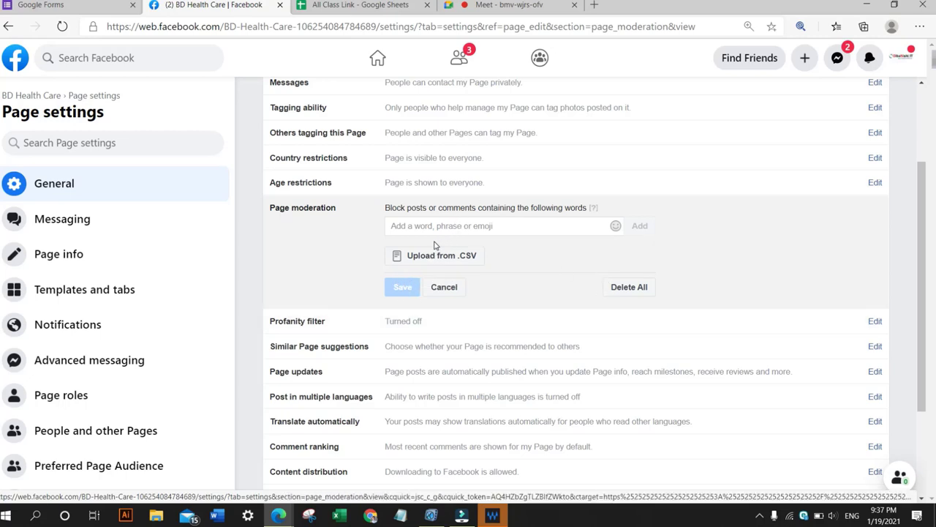
Open Similar Page suggestions and cancel without changing its inclusion checkbox.
scroll(435, 253, "down", 2)
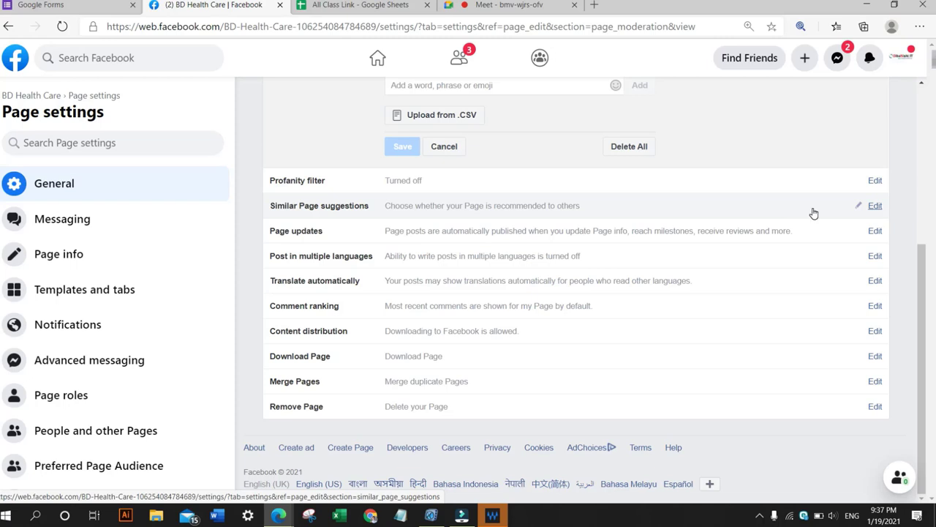
left_click(875, 207)
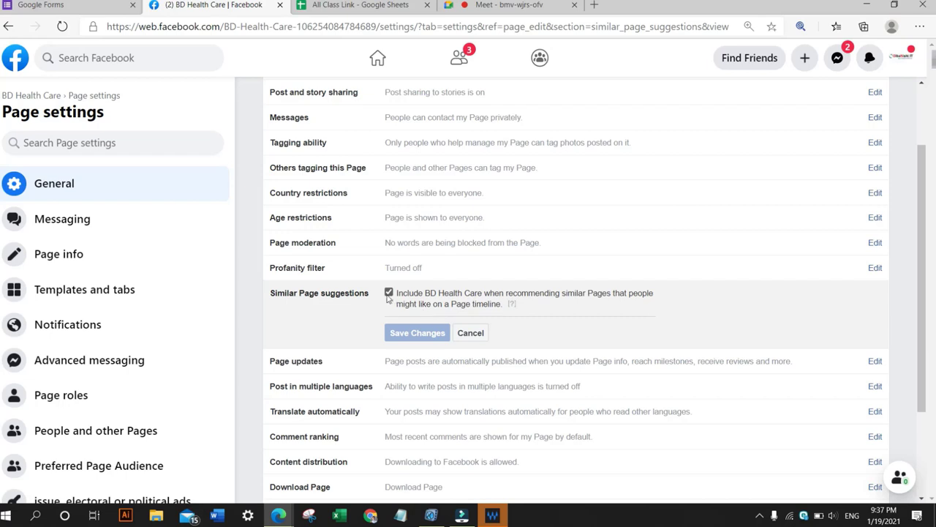
scroll(324, 236, "down", 1)
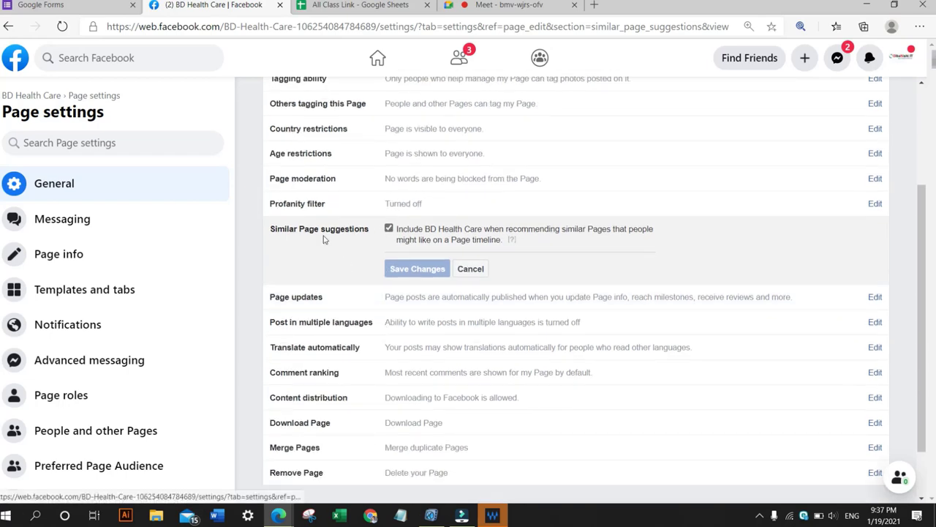
left_click(470, 268)
Try to edit Post in multiple languages, then briefly switch to the Google Meet tab and back to Facebook.
scroll(382, 256, "down", 1)
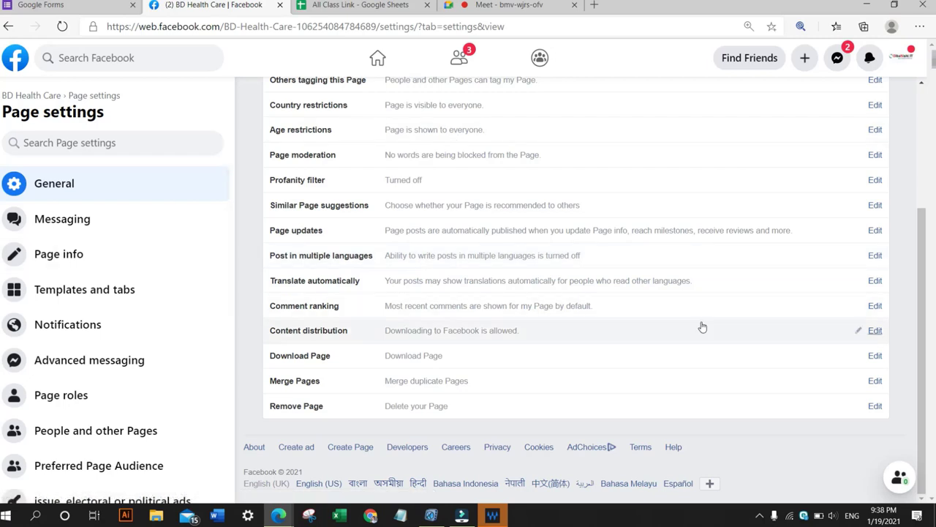
left_click(872, 261)
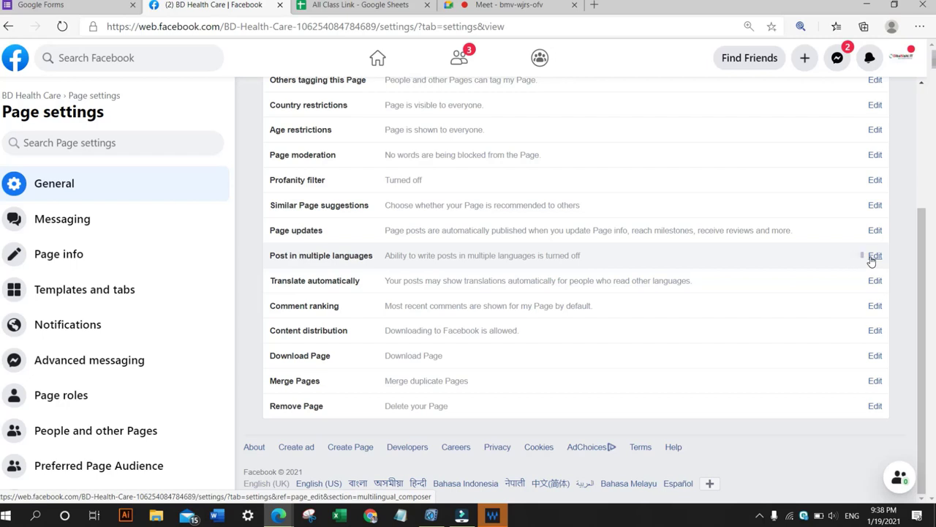
left_click(877, 256)
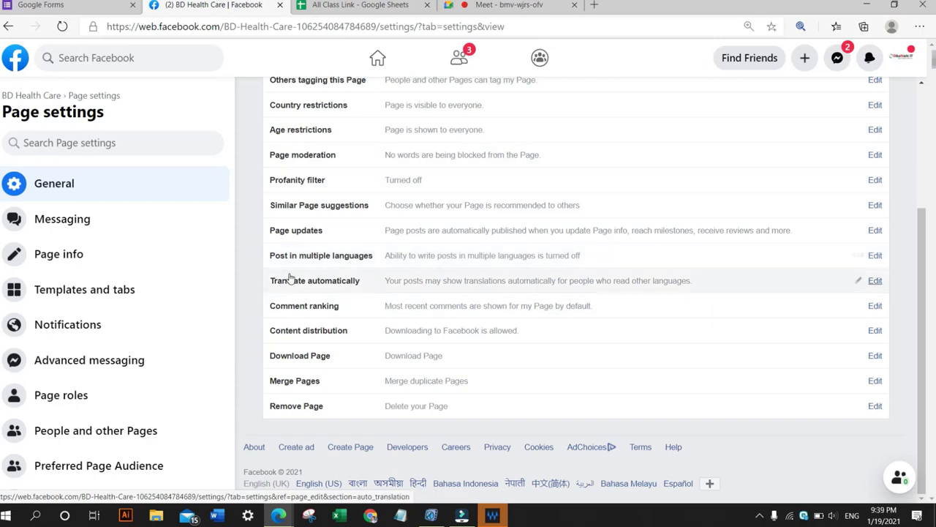
left_click(475, 4)
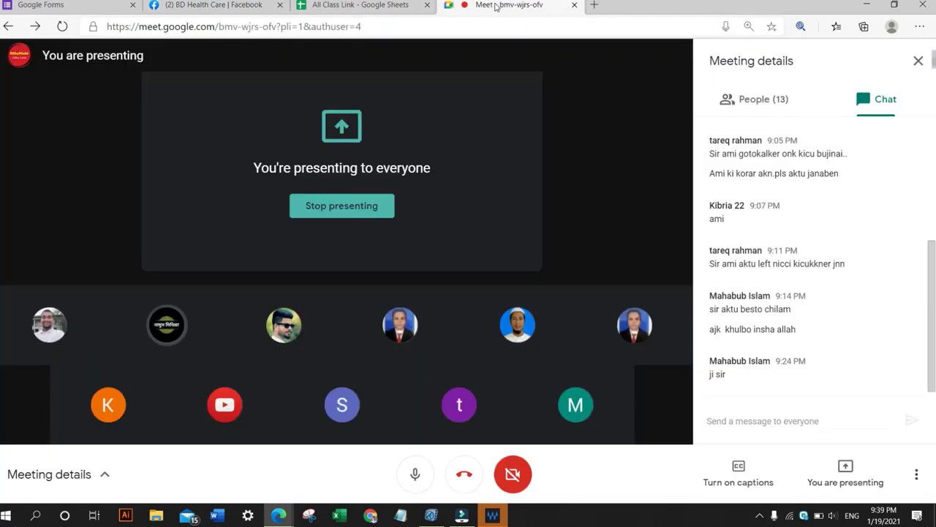
left_click(187, 6)
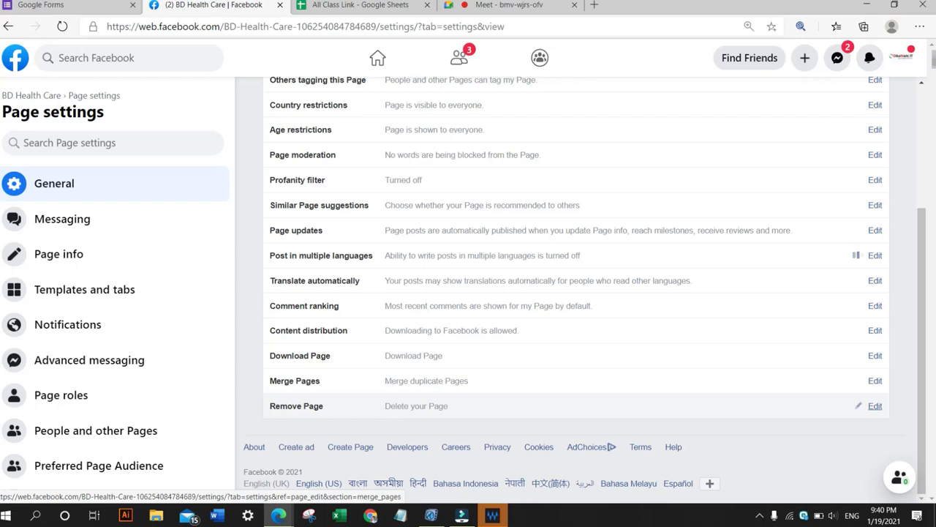
Open the Merge Pages setting, highlight its description, and cancel without changing it.
left_click(874, 381)
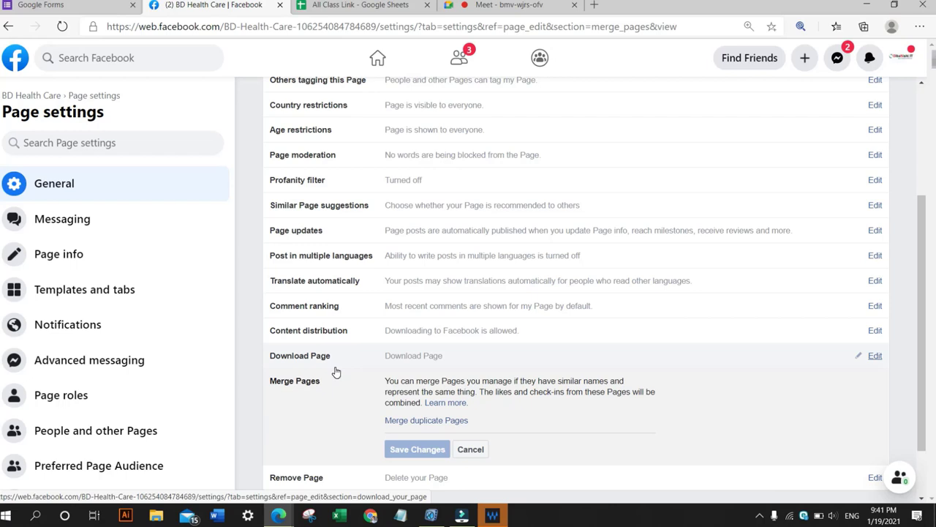
scroll(314, 358, "down", 1)
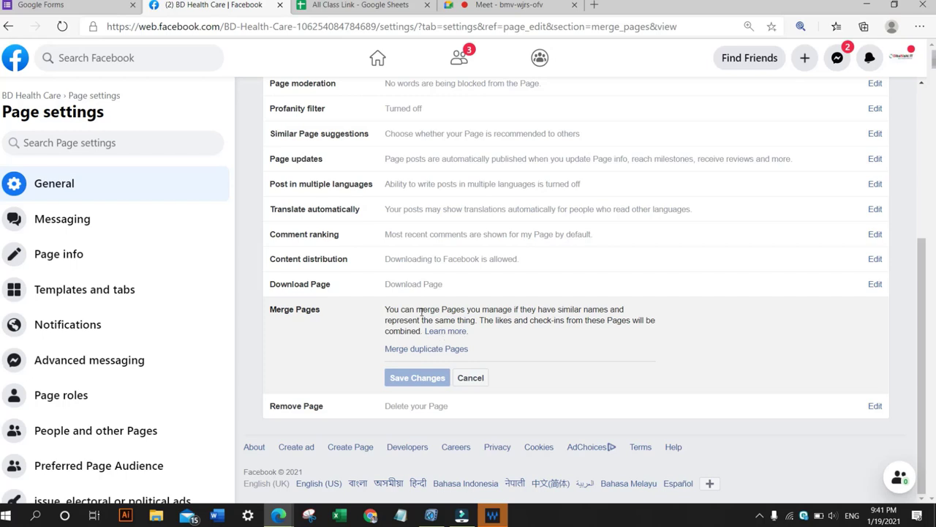
left_click_drag(414, 309, 477, 322)
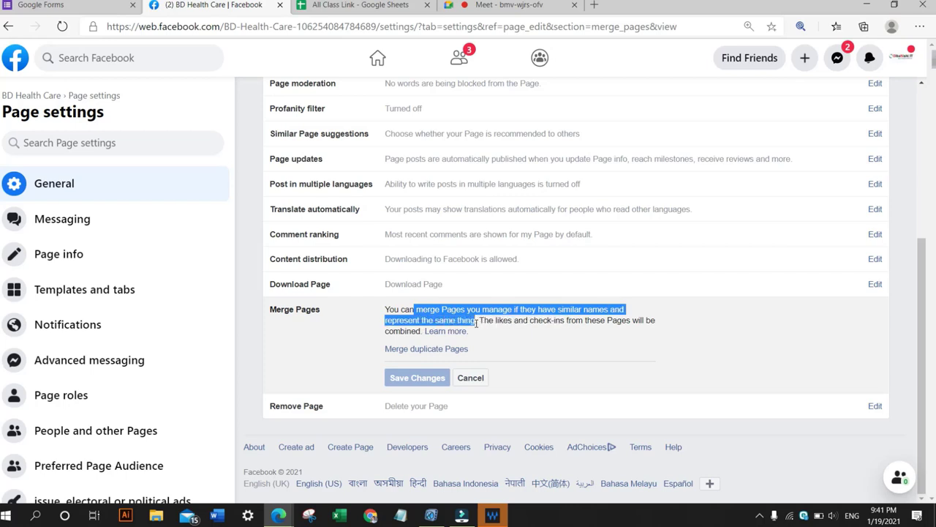
left_click(587, 308)
left_click_drag(477, 322, 662, 333)
left_click(505, 320)
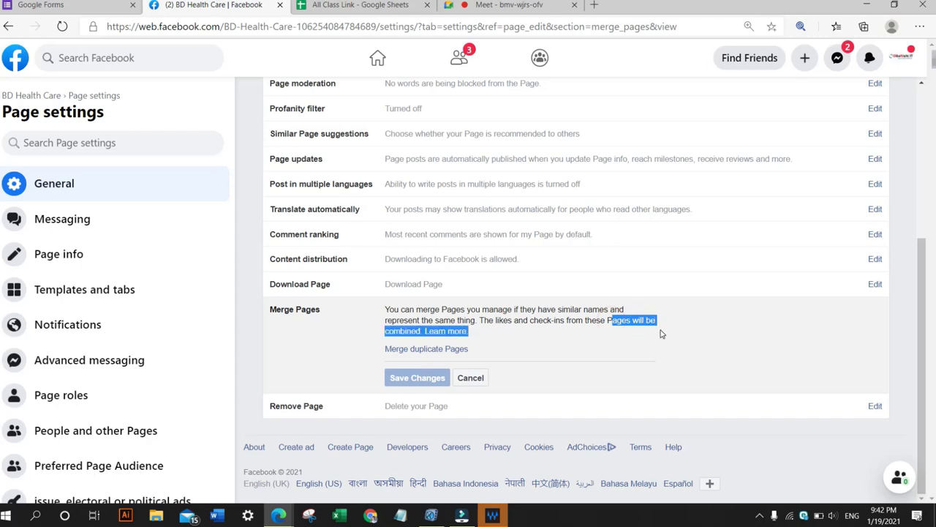
left_click(494, 339)
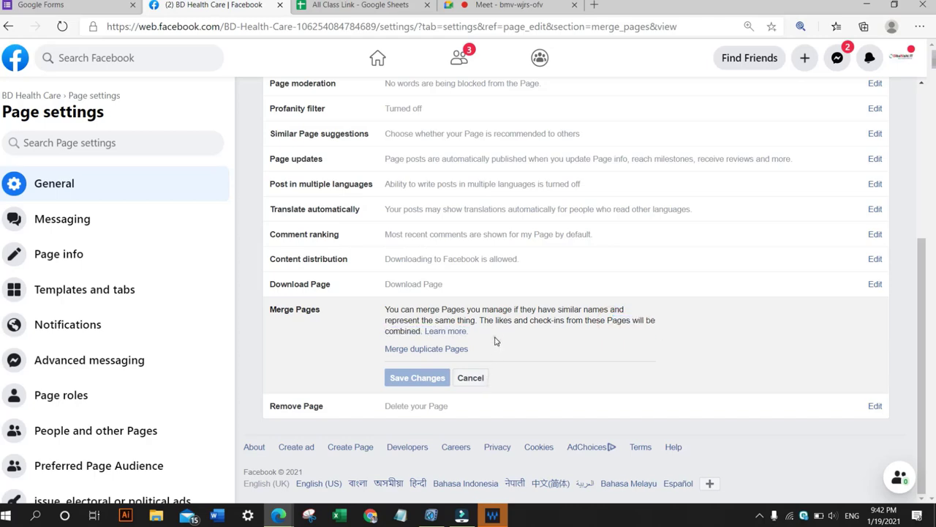
Cancel the Merge Pages setting and open the Templates and tabs settings to view the current template and tabs.
left_click(470, 379)
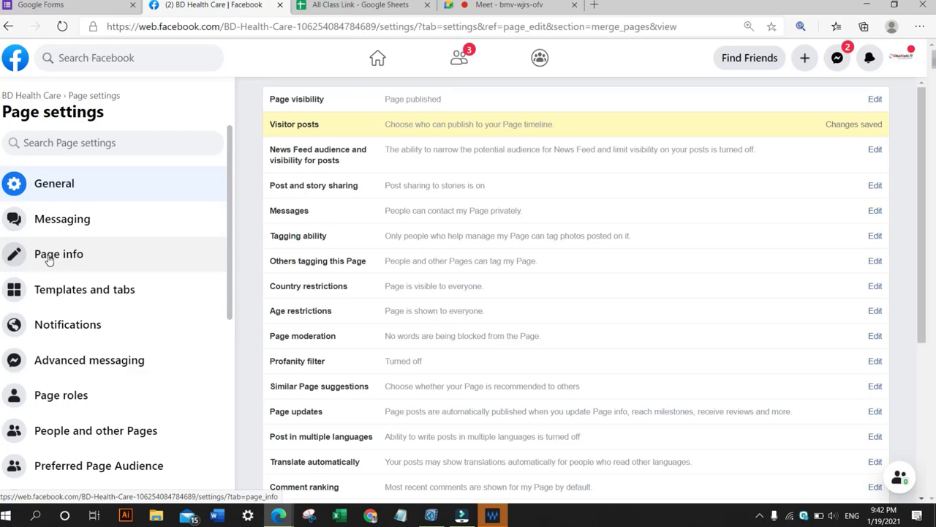
scroll(57, 249, "down", 1)
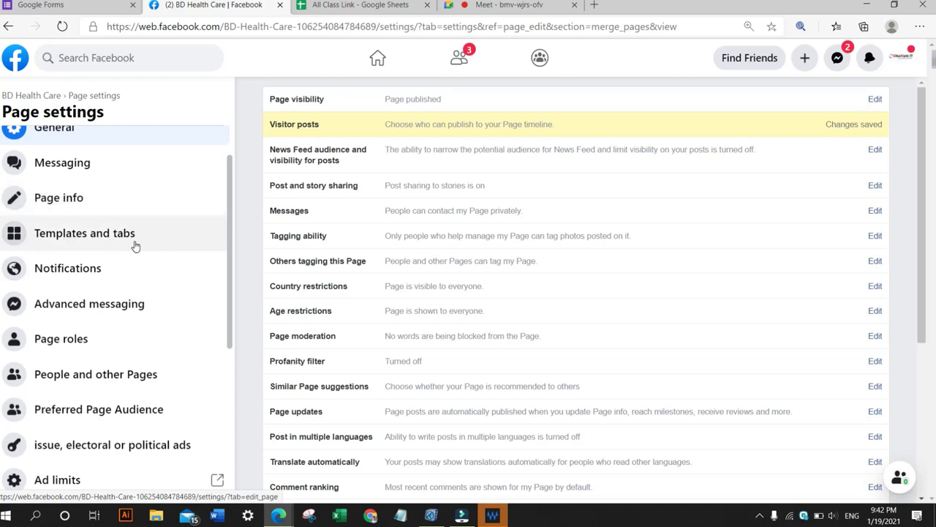
left_click(91, 236)
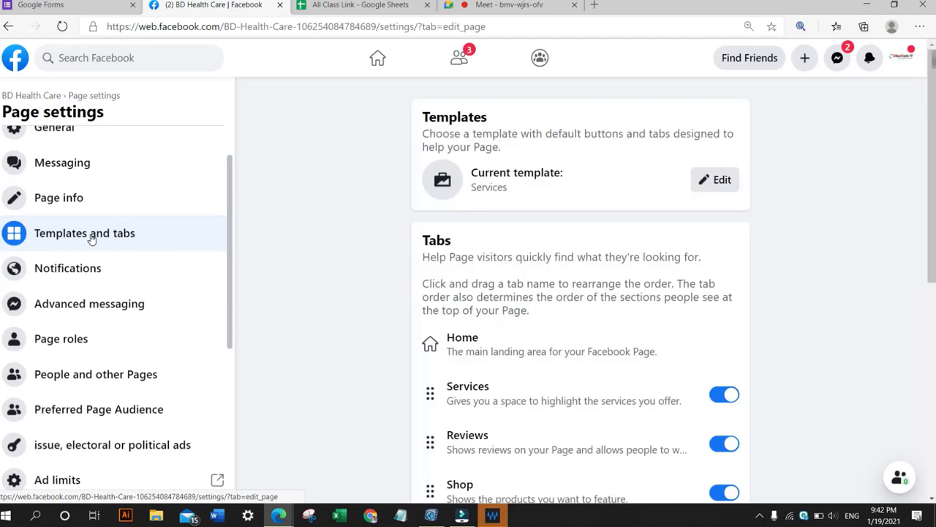
scroll(324, 226, "down", 2)
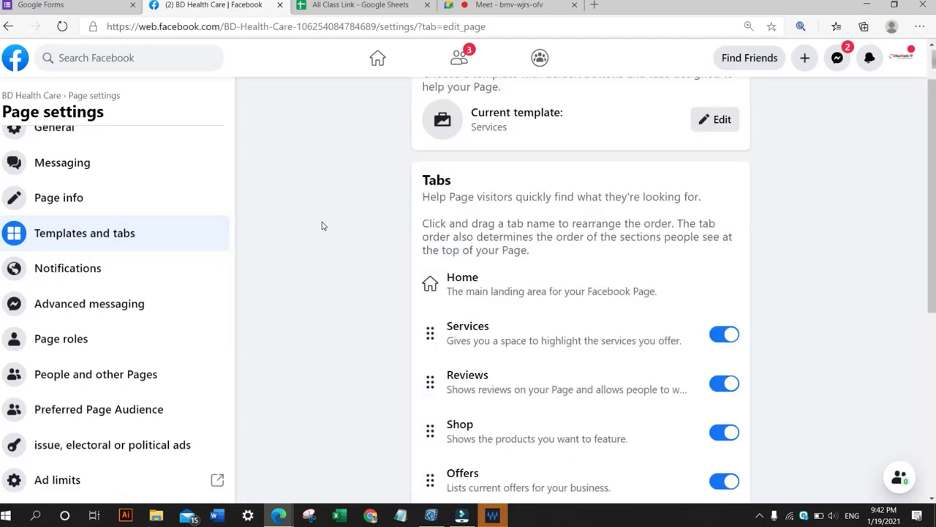
scroll(321, 226, "up", 2)
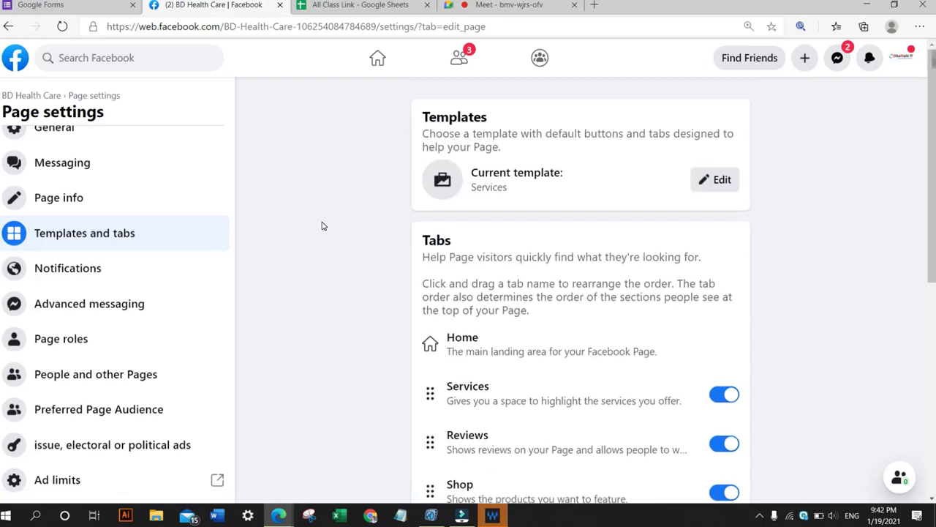
Open Facebook in a new browser tab and switch to the Google Meet tab.
left_click(597, 5)
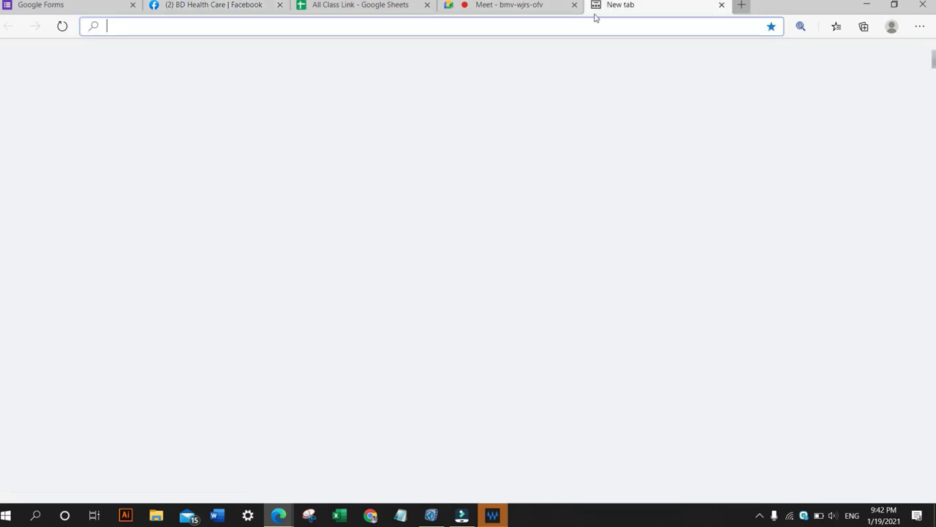
left_click(425, 400)
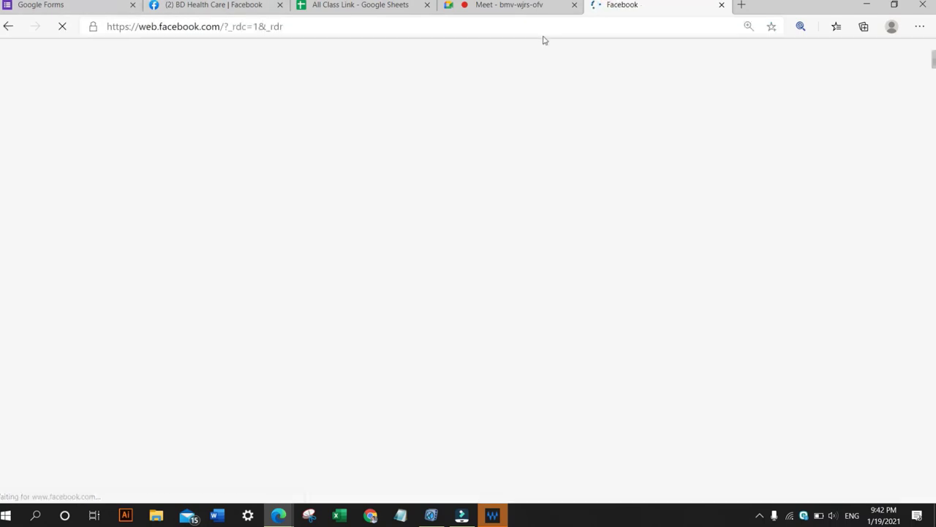
left_click(519, 4)
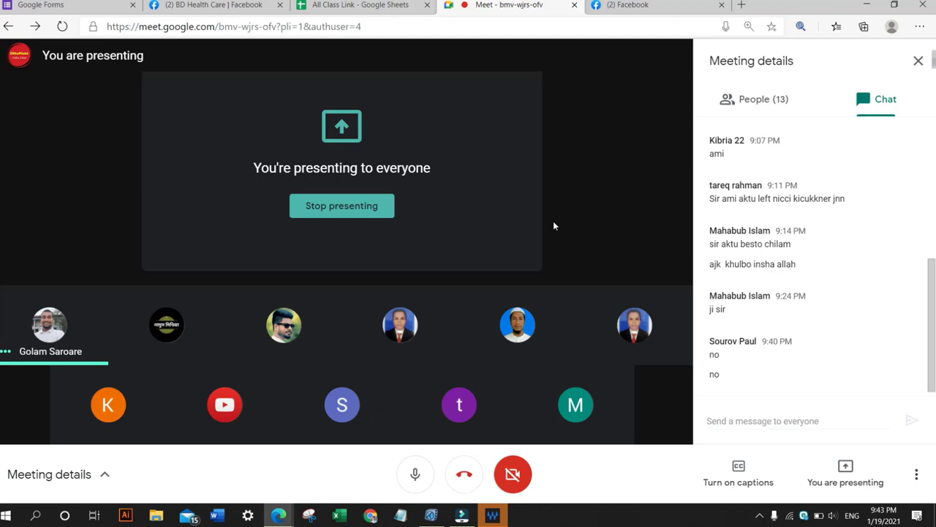
Open the BD Health Care page from Pages in the new tab, then return to the Page settings tab.
left_click(621, 5)
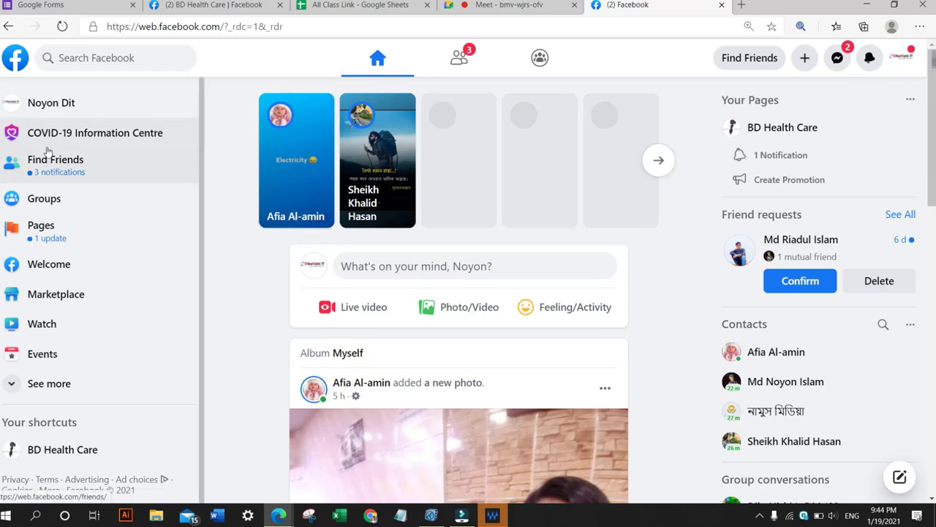
left_click(41, 230)
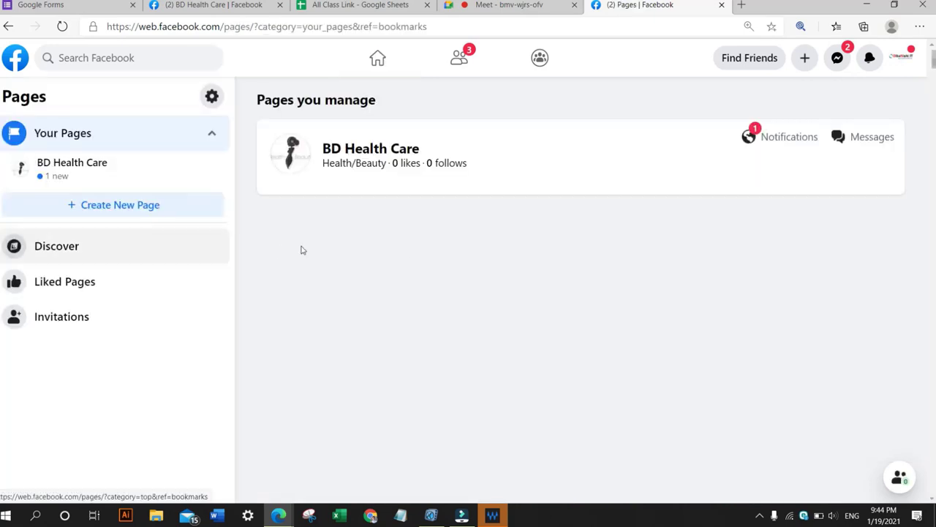
left_click(372, 150)
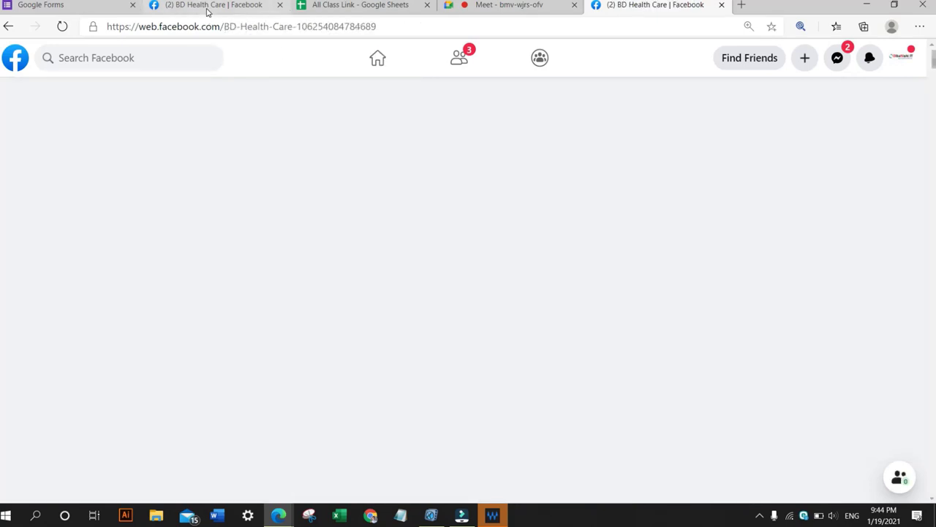
left_click(208, 9)
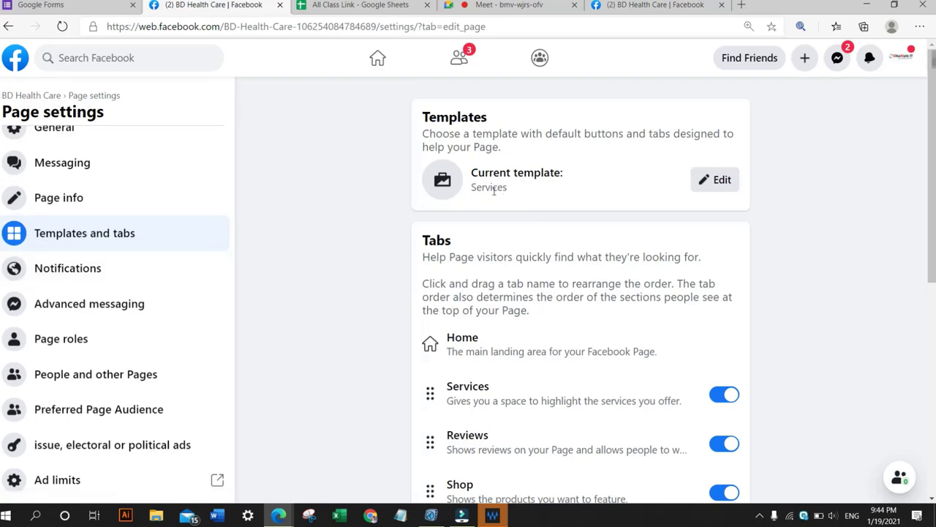
Highlight the Templates description and open the template editor to see the available templates.
left_click(428, 134)
left_click_drag(427, 134, 443, 144)
left_click_drag(506, 150, 418, 141)
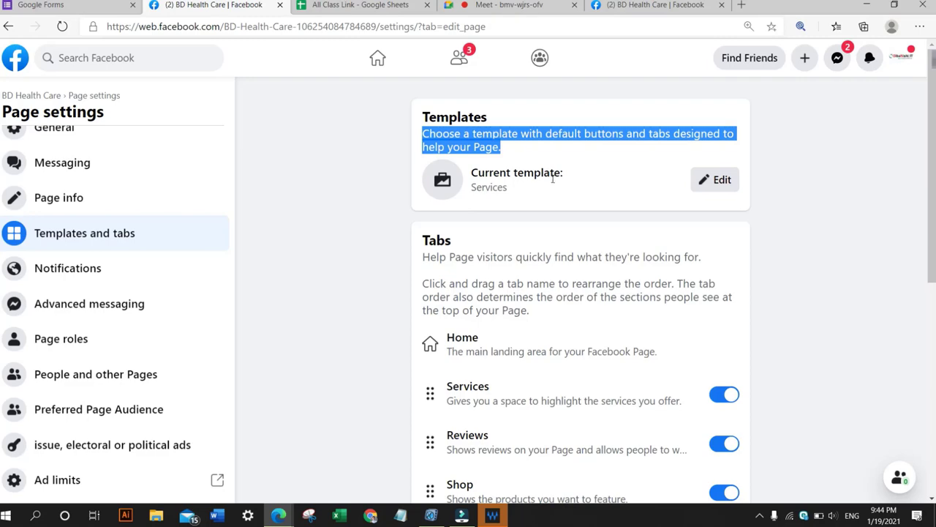
left_click(717, 183)
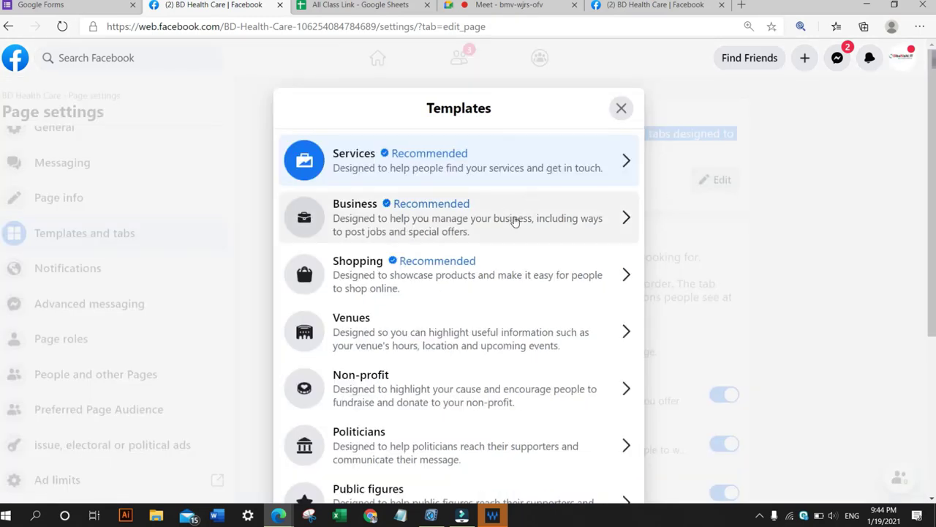
scroll(515, 219, "down", 1)
scroll(401, 155, "up", 1)
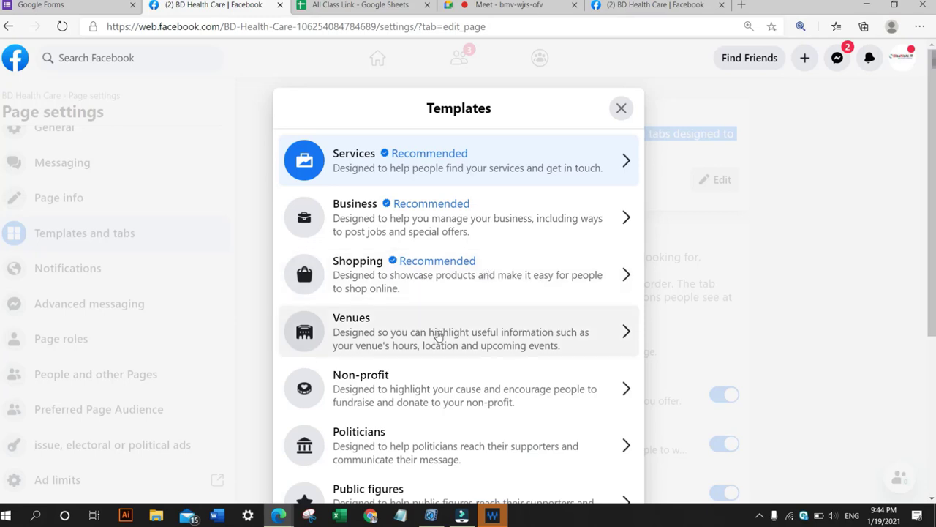
scroll(439, 337, "down", 1)
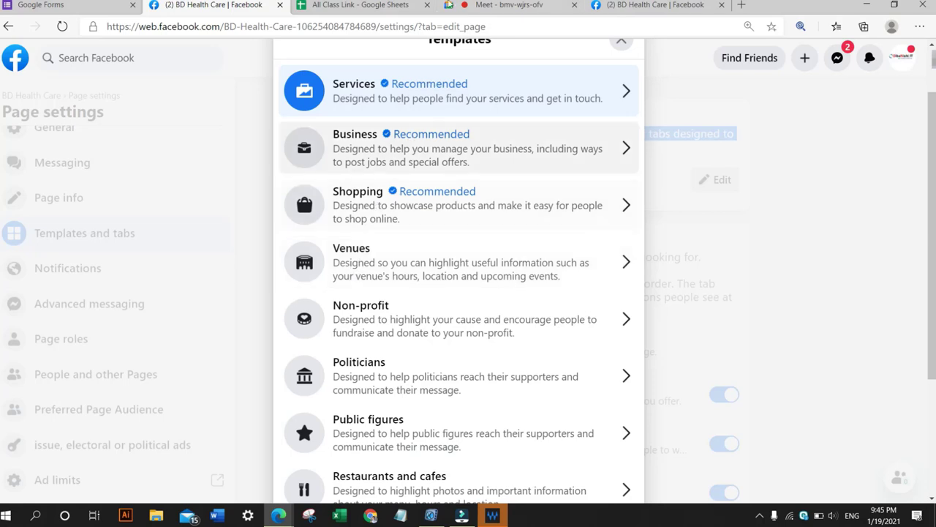
Switch to the Google Meet tab, view the People list, and return to Facebook.
left_click(458, 6)
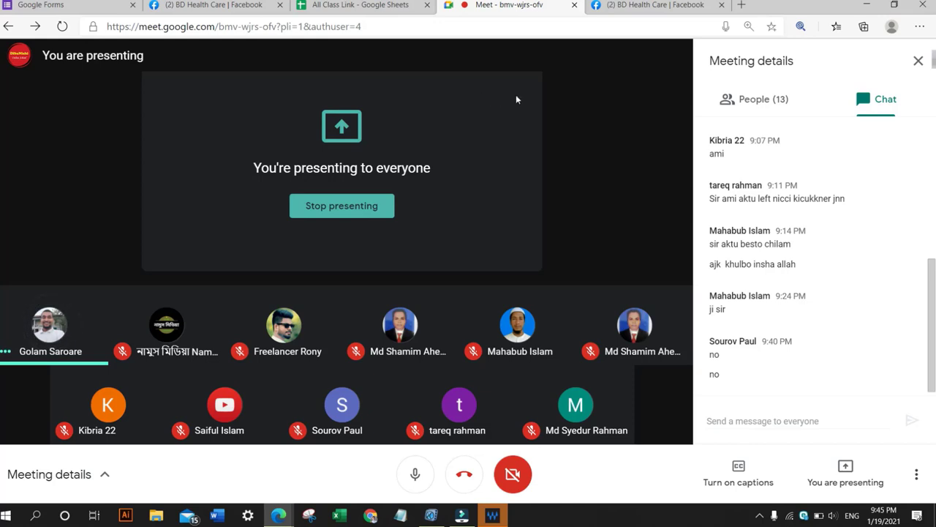
left_click(764, 103)
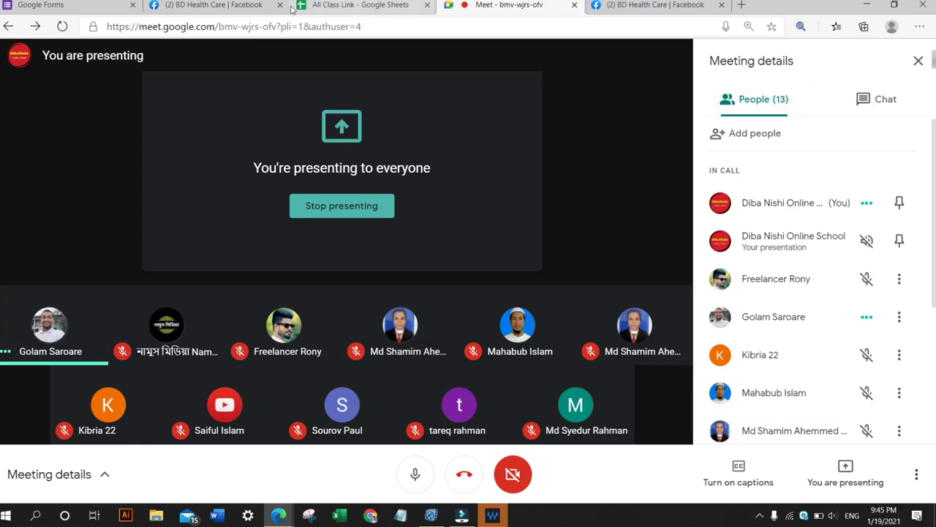
left_click(191, 5)
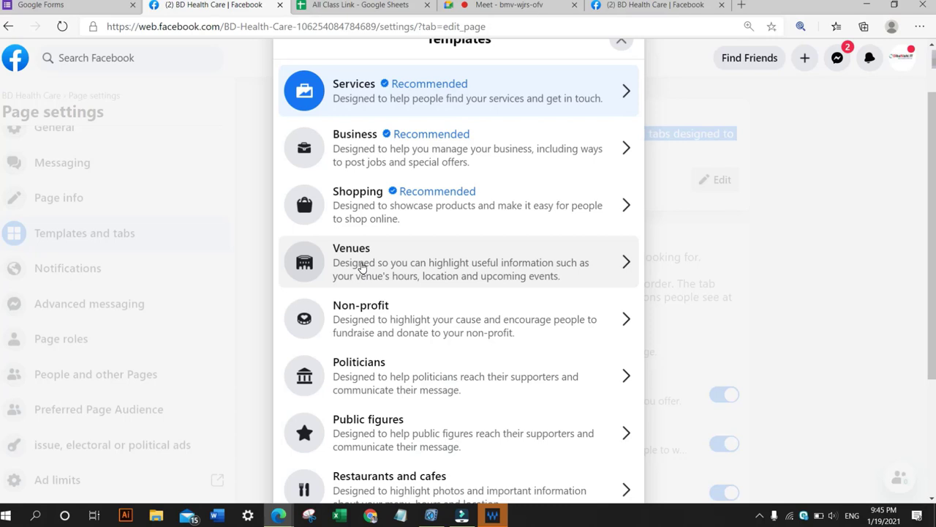
Browse the list of Page templates from Services down to Standard.
scroll(352, 258, "down", 1)
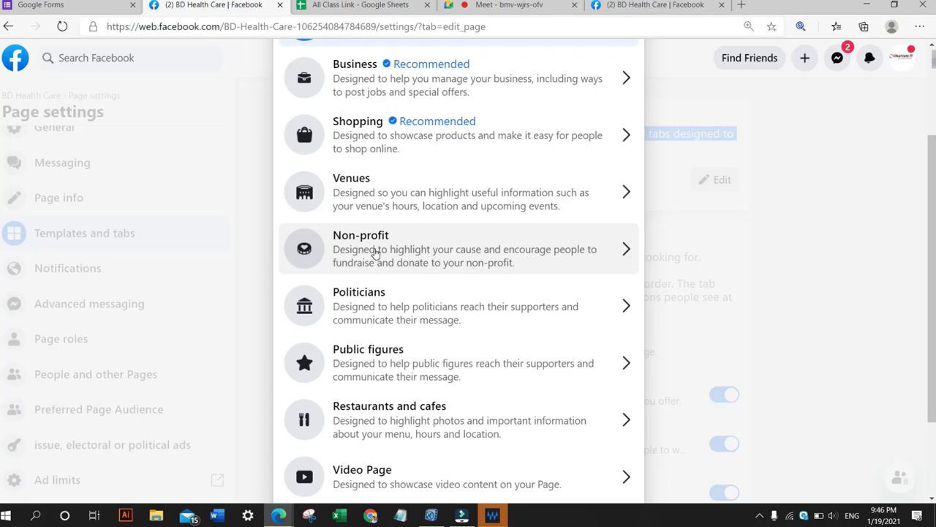
scroll(372, 258, "down", 2)
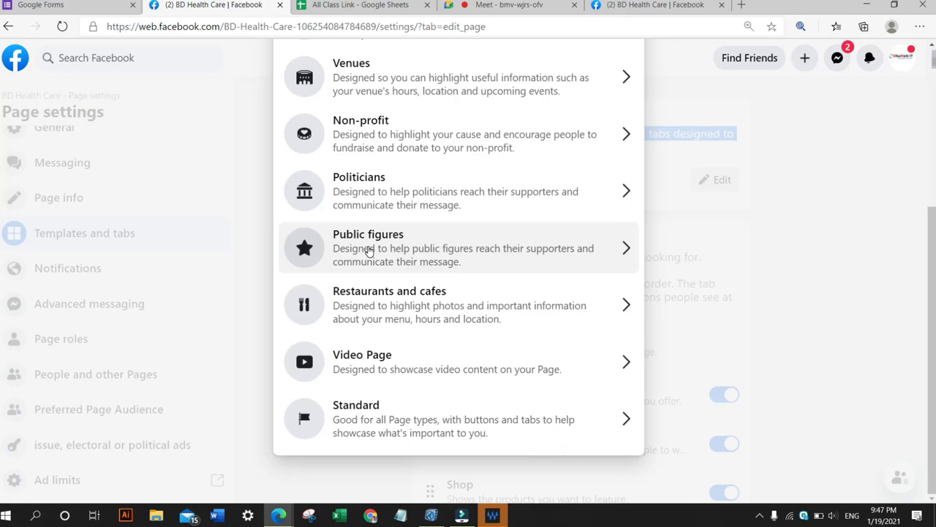
scroll(459, 399, "up", 1)
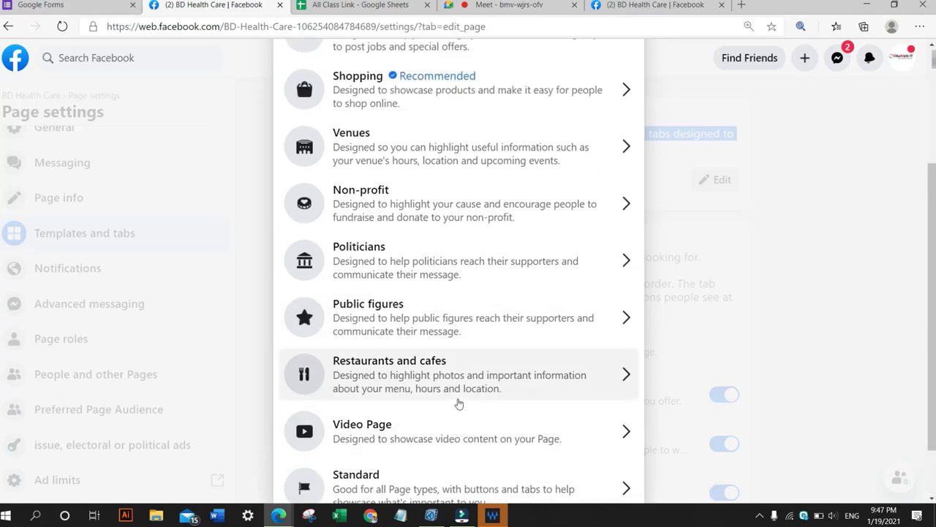
scroll(460, 406, "down", 1)
scroll(351, 410, "up", 4)
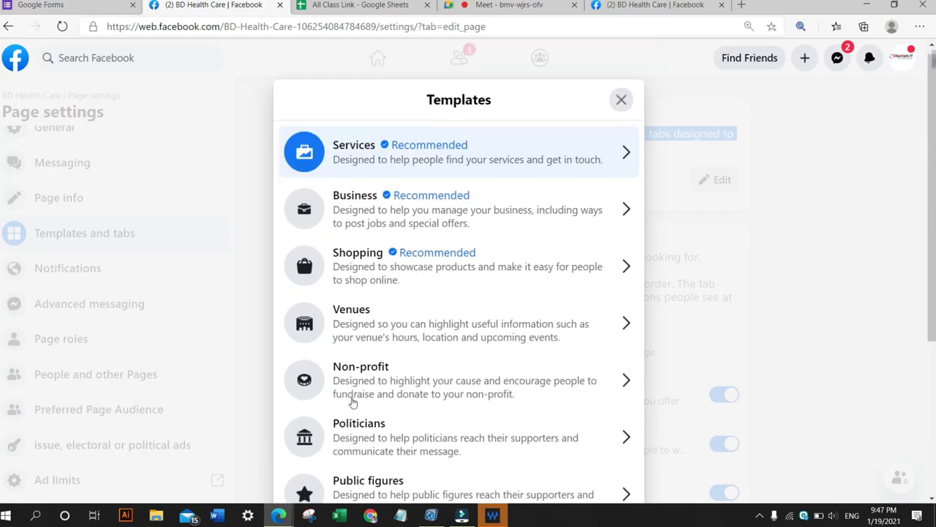
scroll(468, 175, "down", 1)
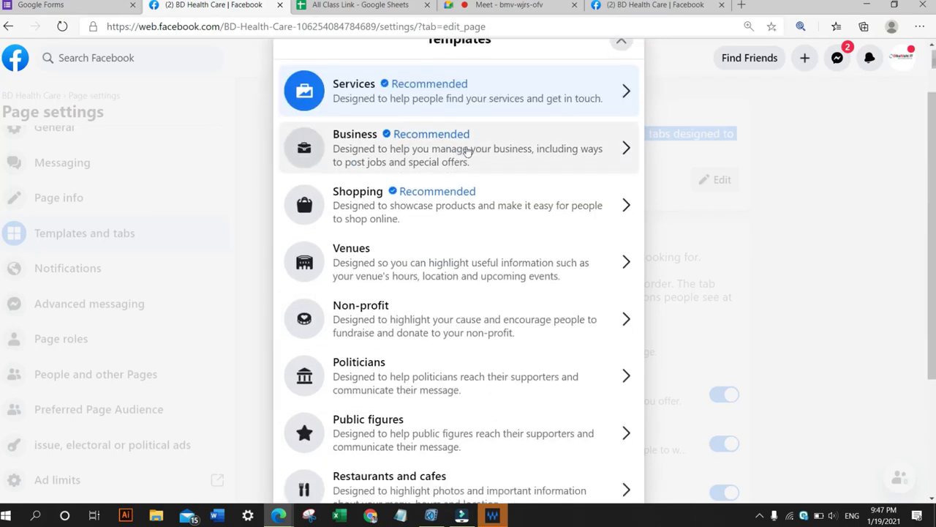
scroll(465, 178, "down", 3)
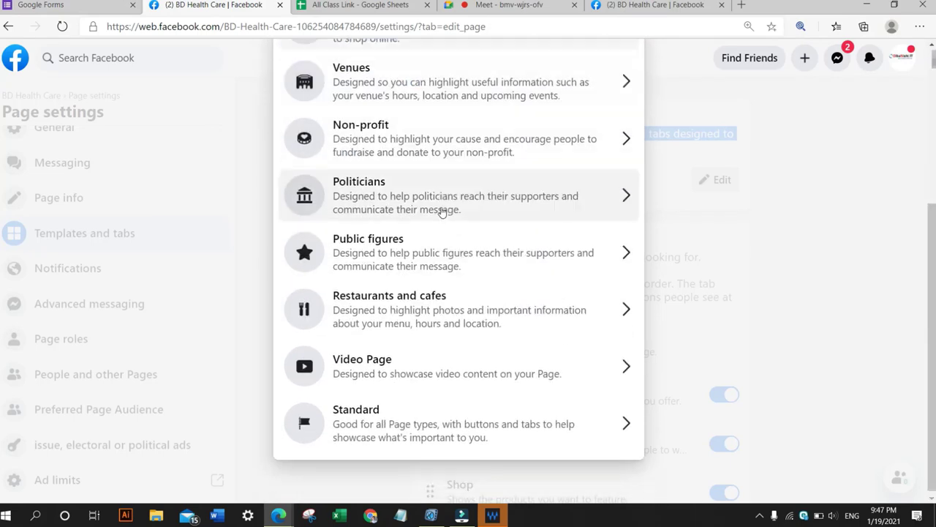
scroll(441, 213, "up", 4)
scroll(442, 212, "down", 2)
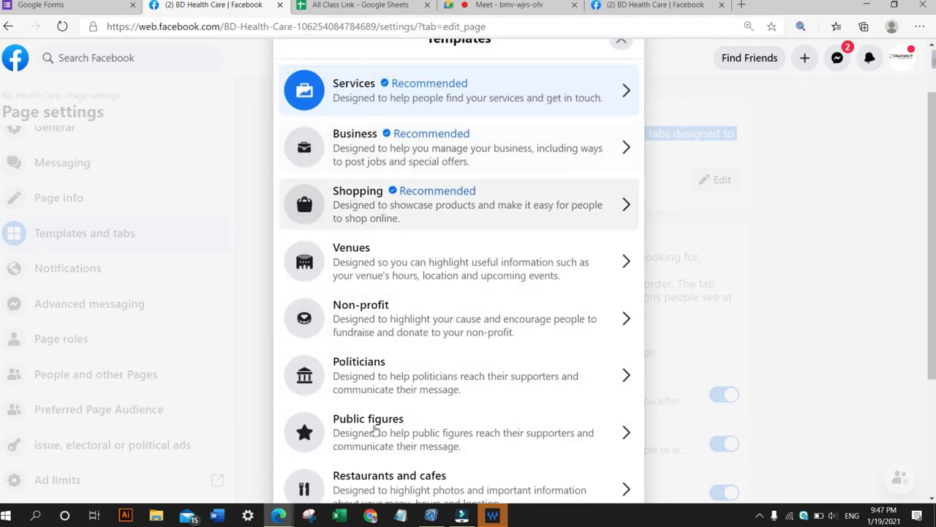
scroll(422, 363, "down", 3)
scroll(422, 361, "up", 3)
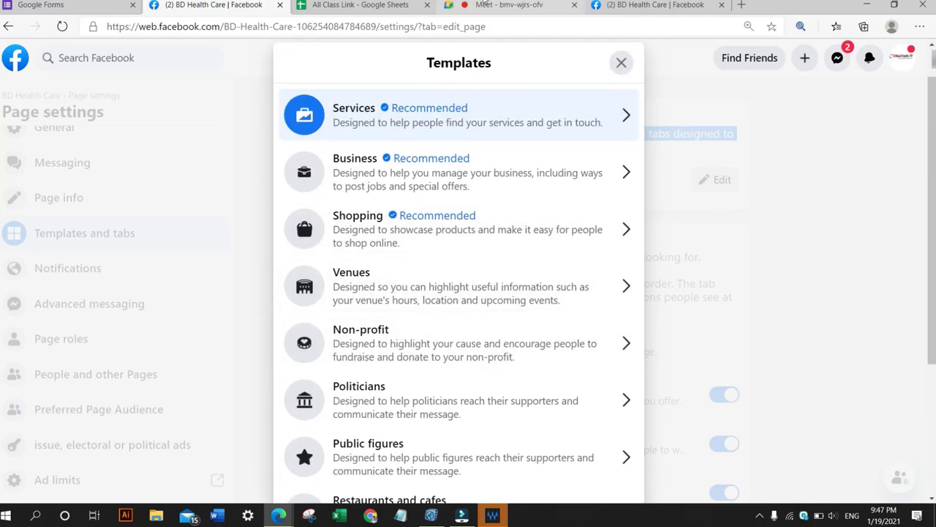
Check the Google Meet tab, then return and scroll through the Page templates list again.
left_click(487, 4)
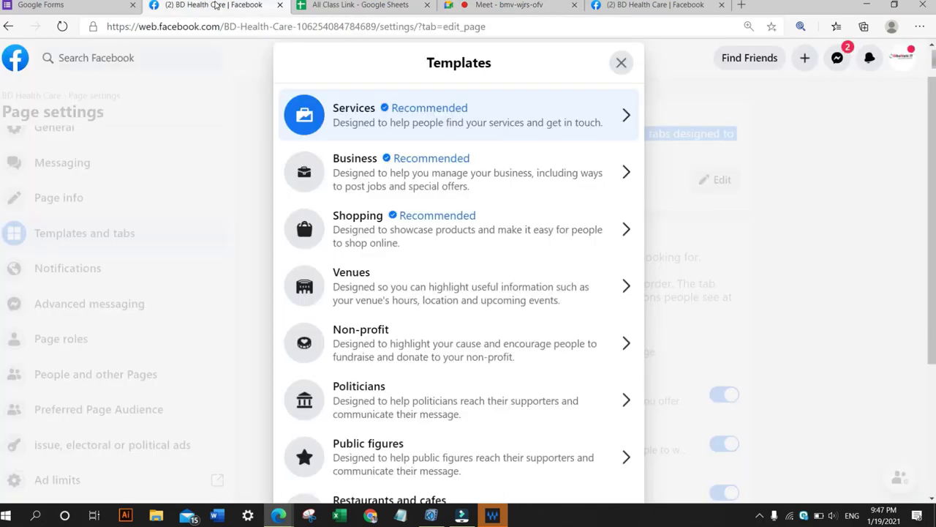
left_click(214, 5)
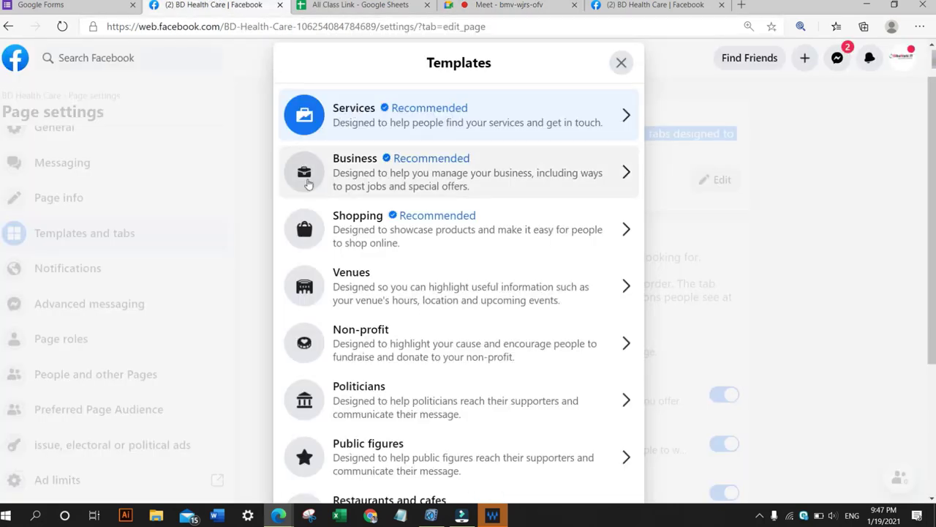
scroll(315, 209, "down", 1)
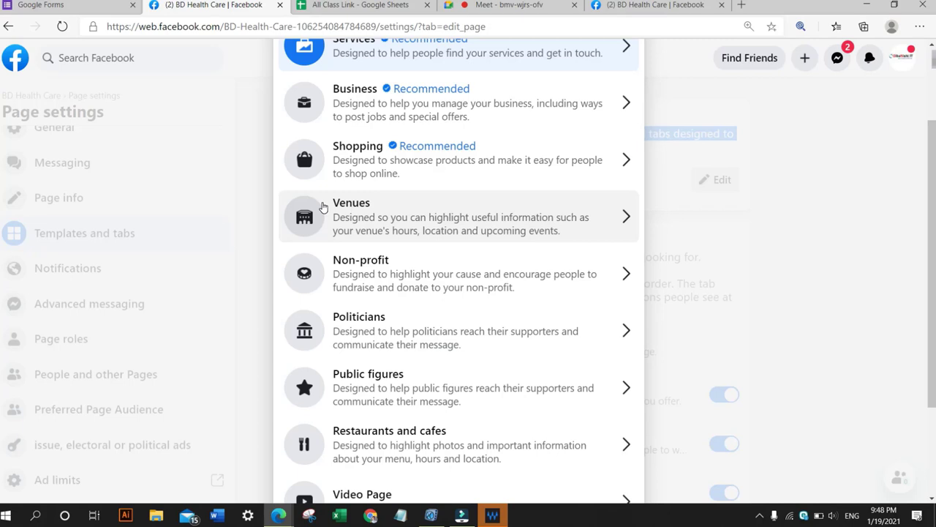
scroll(399, 385, "up", 2)
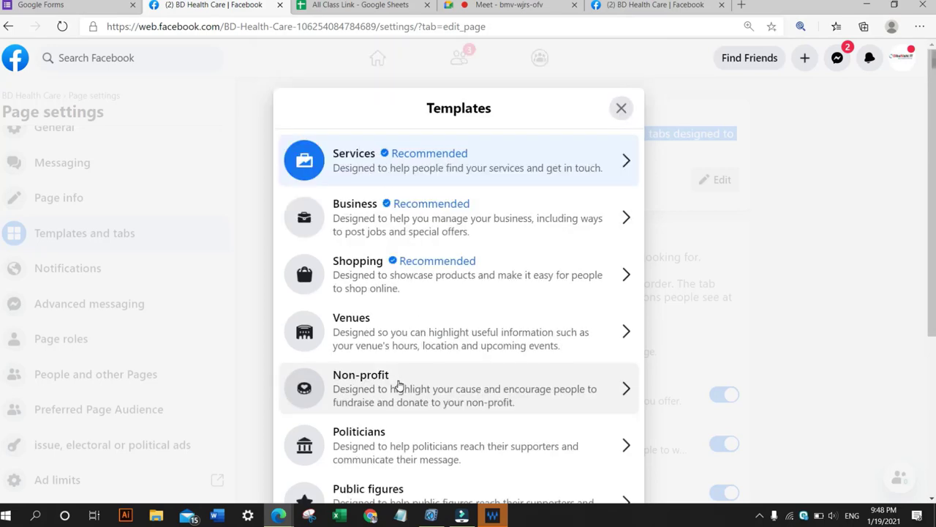
scroll(399, 386, "down", 1)
scroll(397, 381, "up", 1)
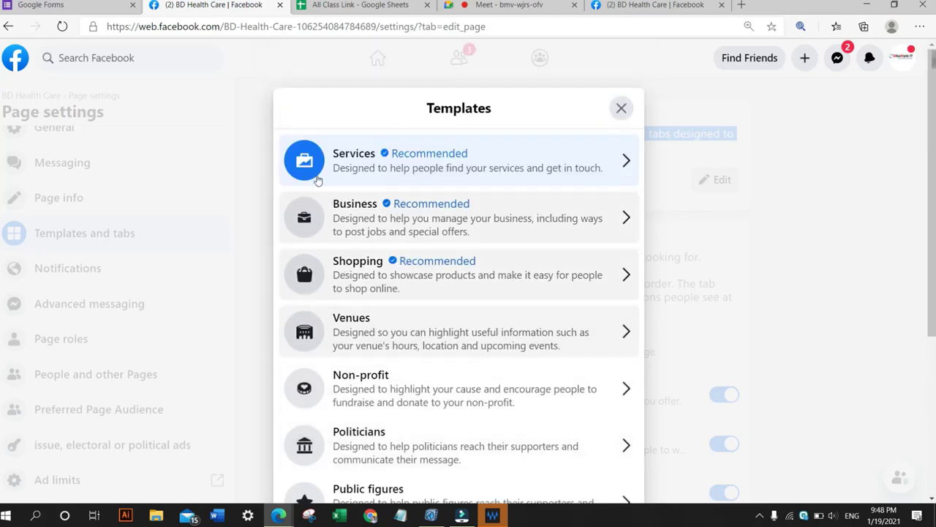
scroll(370, 329, "down", 2)
scroll(376, 314, "up", 2)
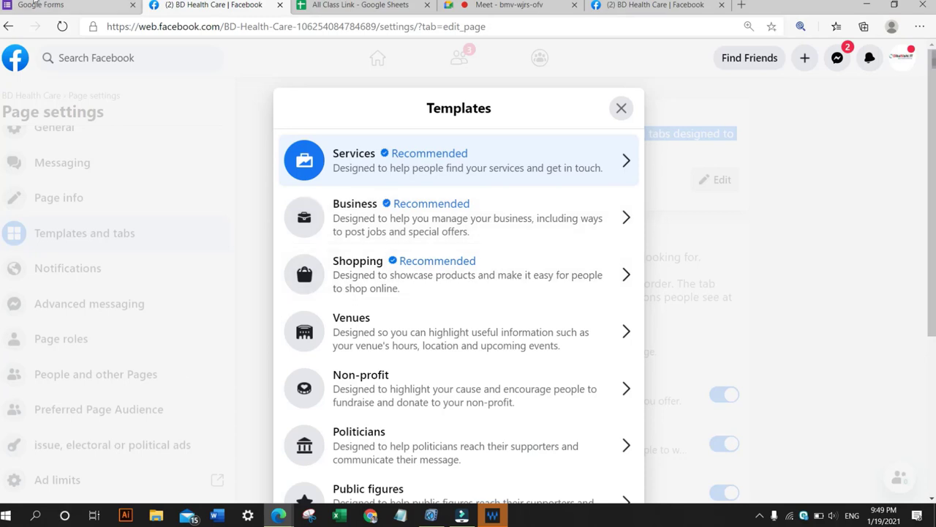
Open the Services template preview and go back to the template list.
left_click(585, 158)
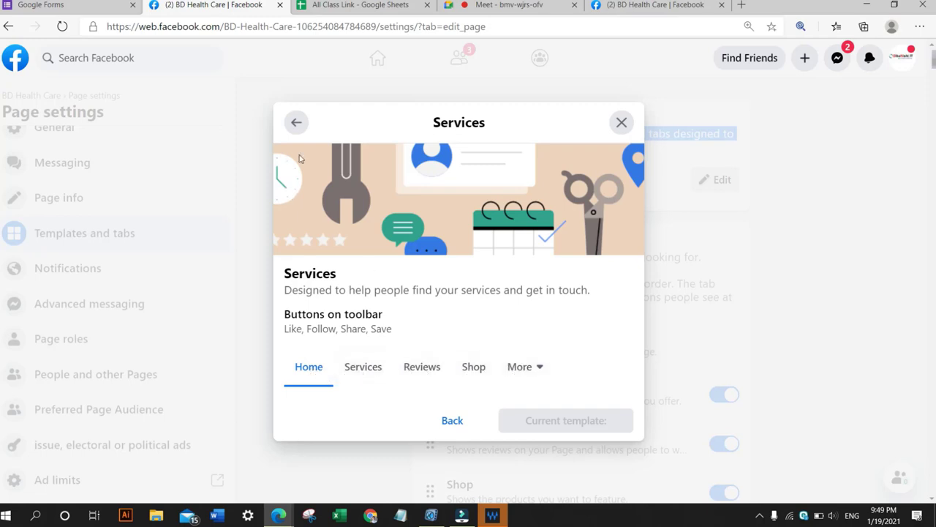
left_click(292, 130)
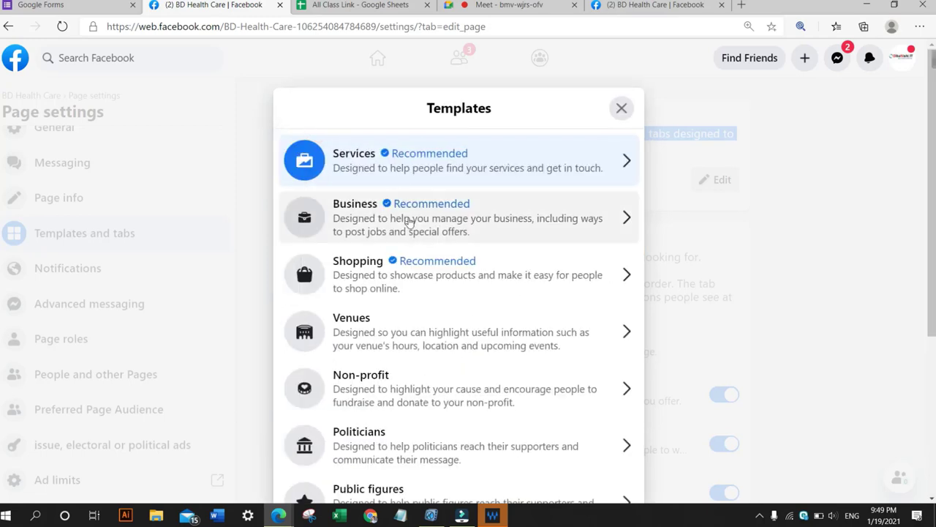
Open the Business template preview and go back to the template list.
left_click(365, 204)
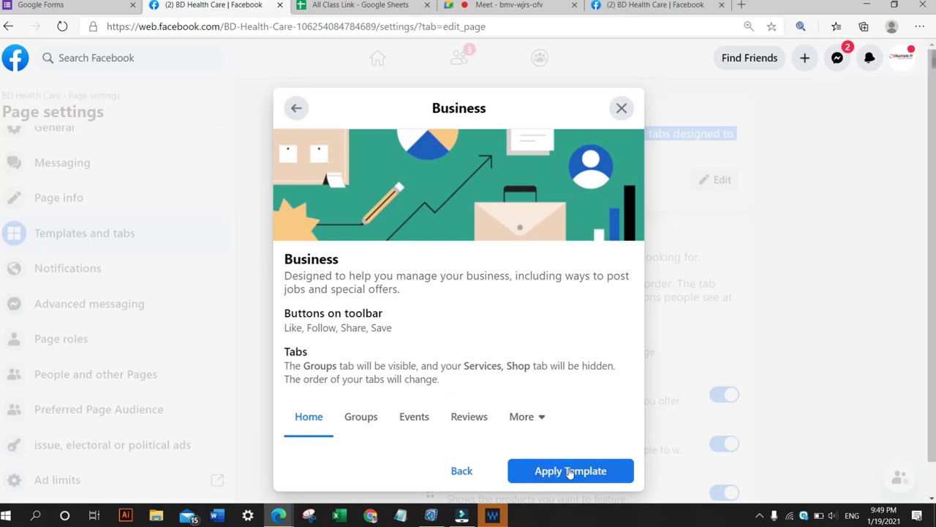
left_click(297, 108)
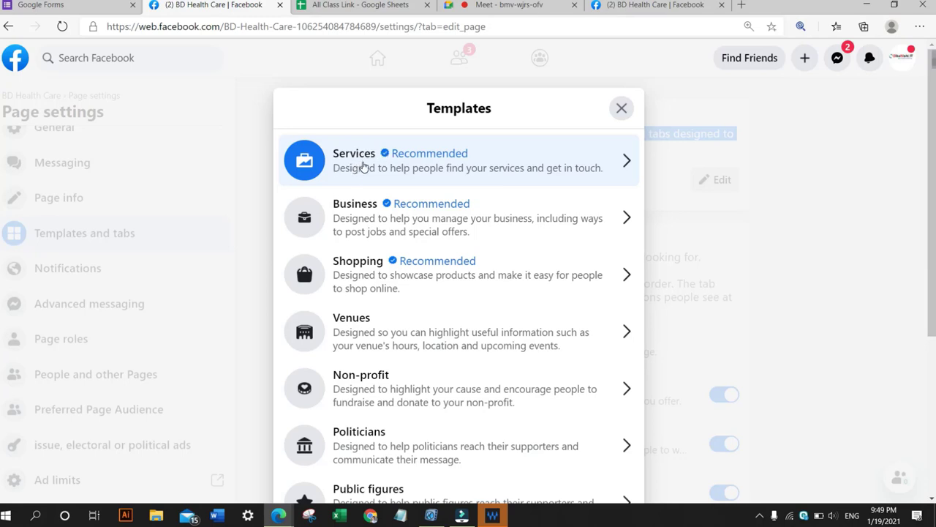
left_click(610, 100)
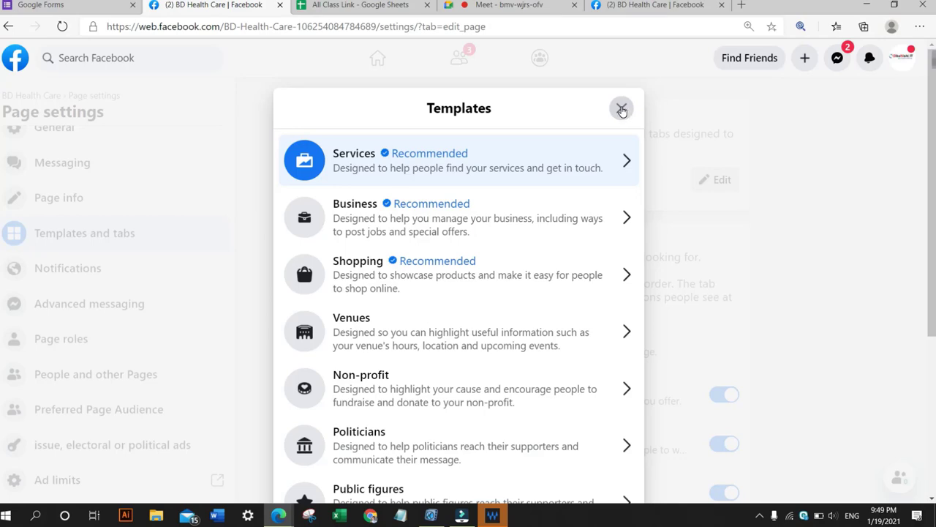
Scroll up and down through the Page templates list from Services to Standard.
scroll(497, 201, "down", 1)
scroll(504, 196, "up", 1)
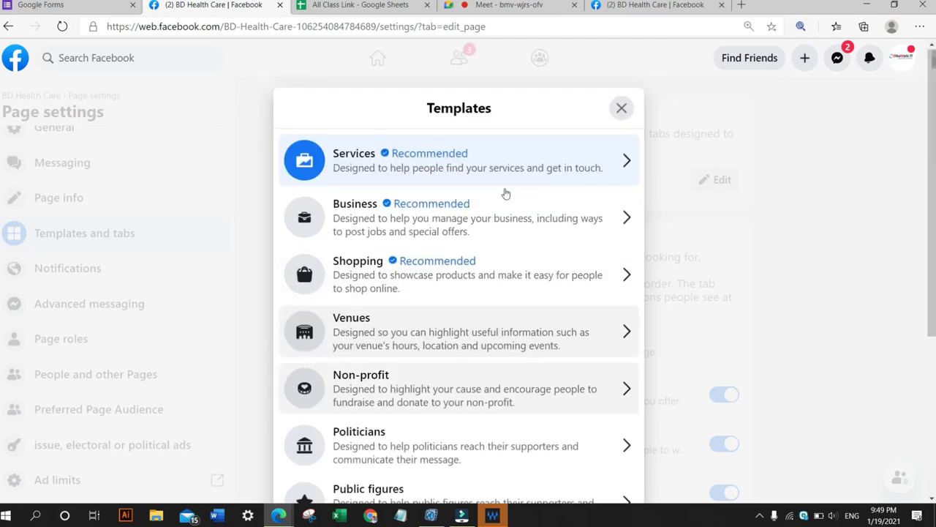
scroll(505, 193, "down", 3)
scroll(505, 192, "up", 3)
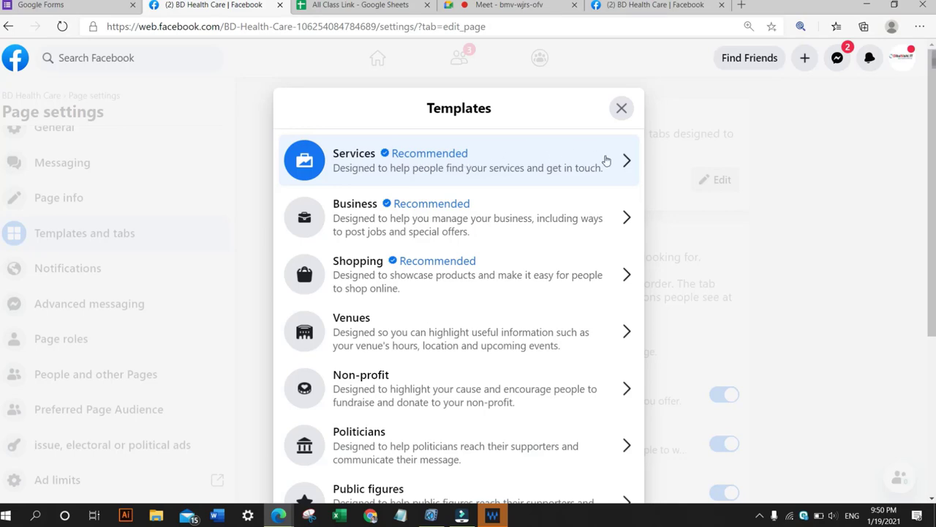
scroll(543, 229, "down", 3)
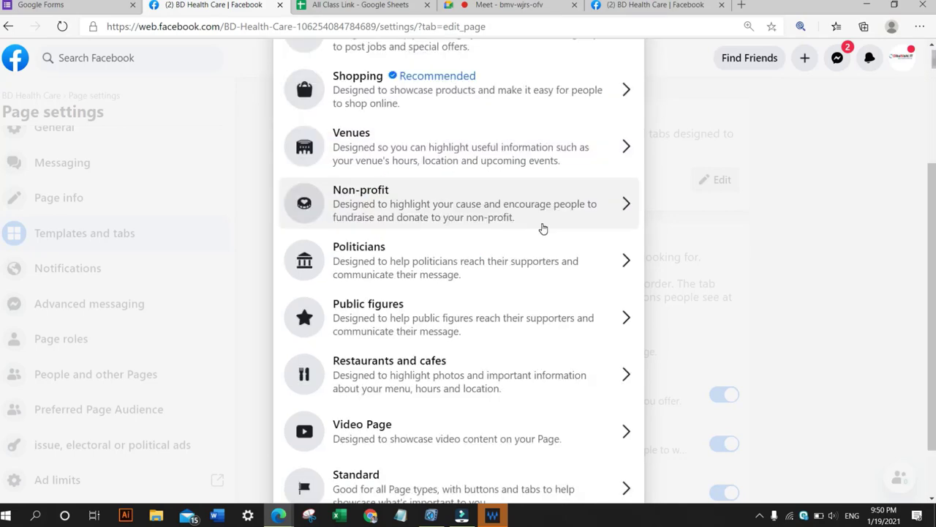
scroll(543, 229, "up", 1)
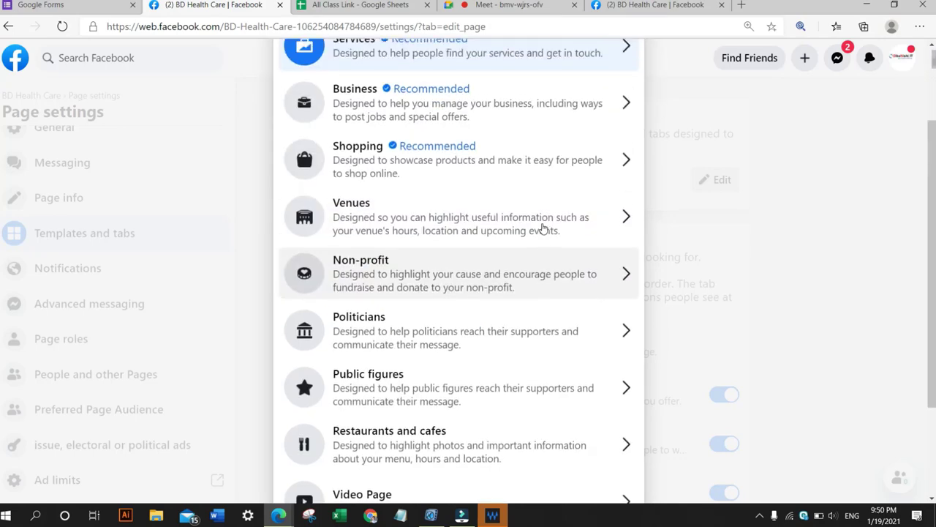
scroll(542, 230, "down", 2)
scroll(541, 229, "up", 1)
scroll(541, 230, "up", 1)
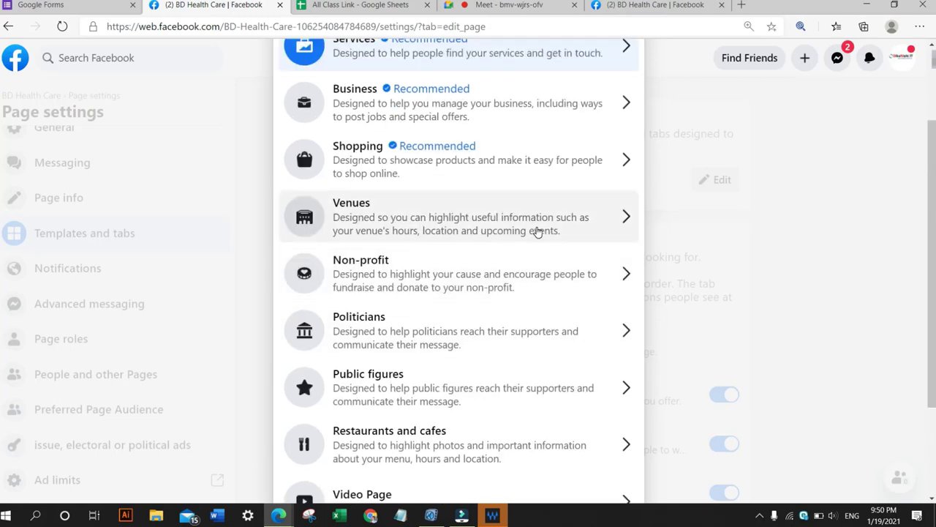
scroll(538, 231, "down", 1)
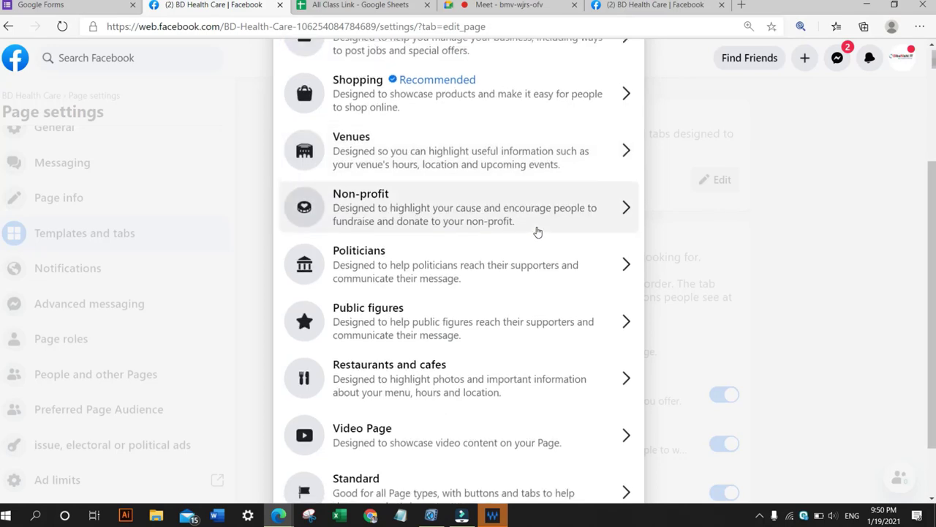
scroll(538, 232, "down", 1)
scroll(537, 232, "up", 2)
scroll(536, 232, "down", 2)
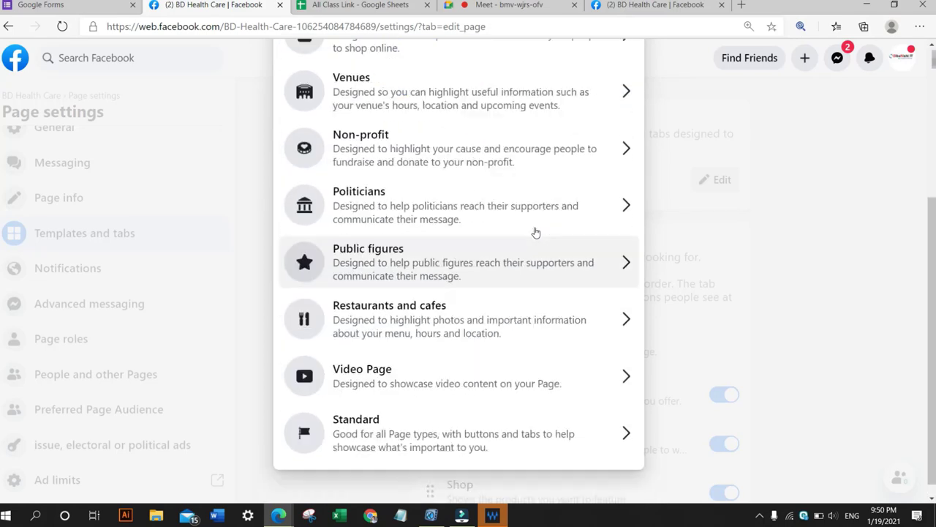
scroll(536, 232, "up", 1)
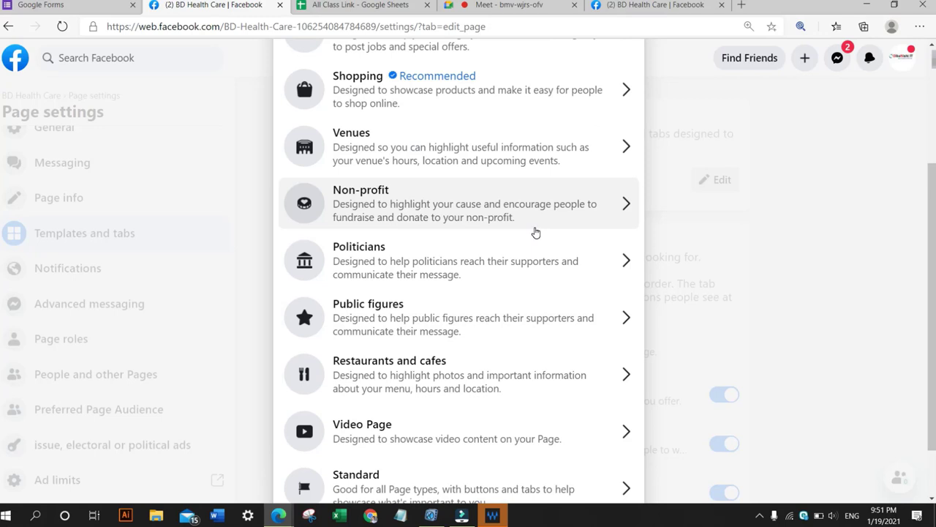
scroll(537, 232, "up", 1)
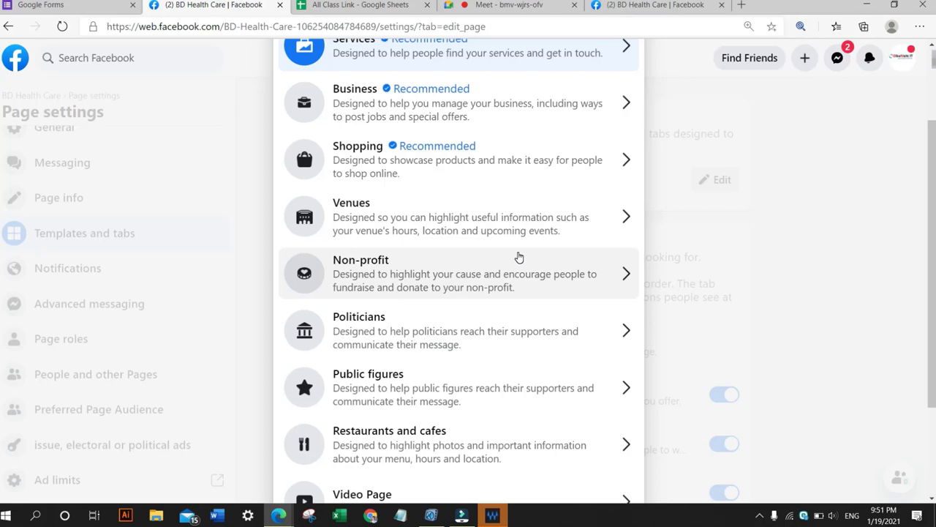
scroll(518, 256, "up", 1)
scroll(519, 257, "down", 3)
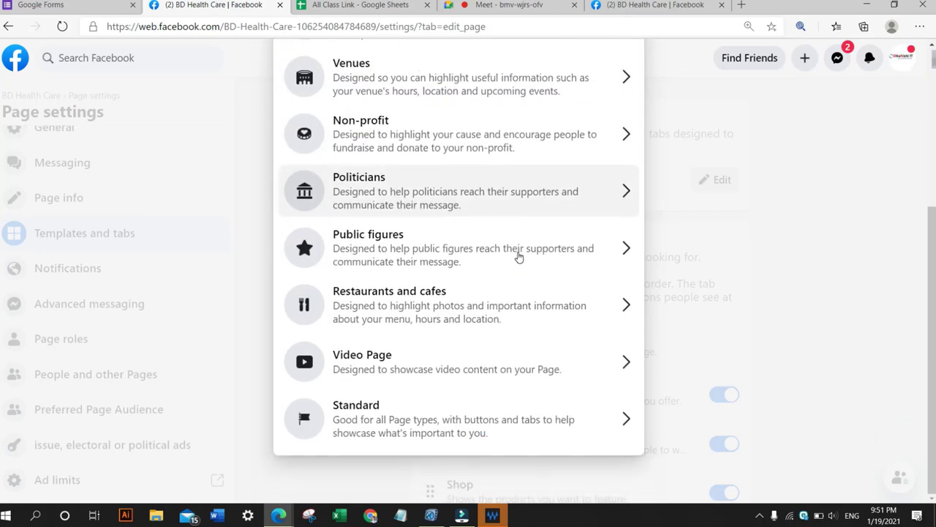
scroll(519, 257, "up", 1)
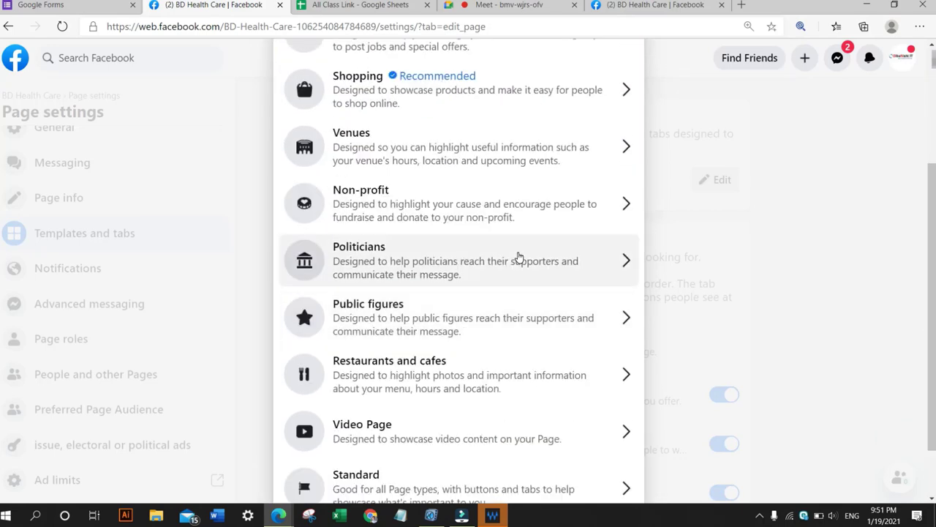
scroll(519, 257, "down", 1)
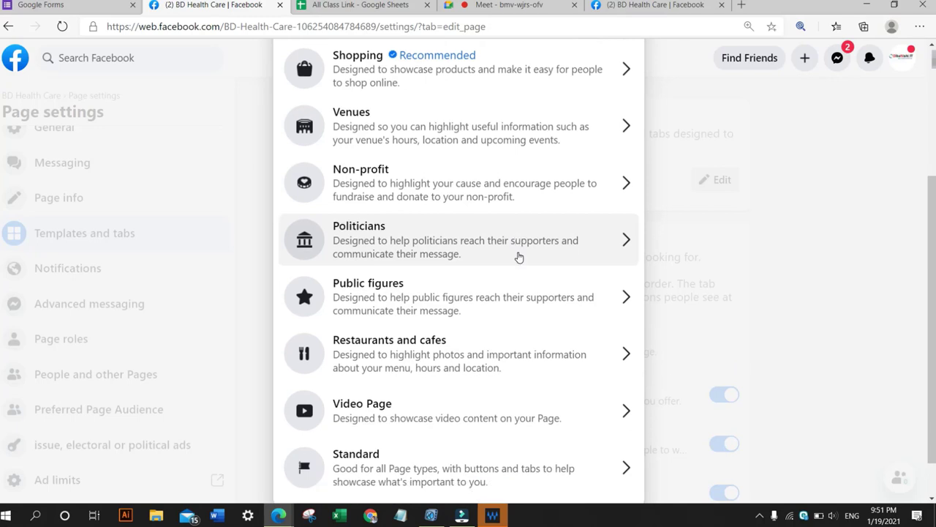
scroll(518, 257, "up", 1)
scroll(519, 256, "down", 1)
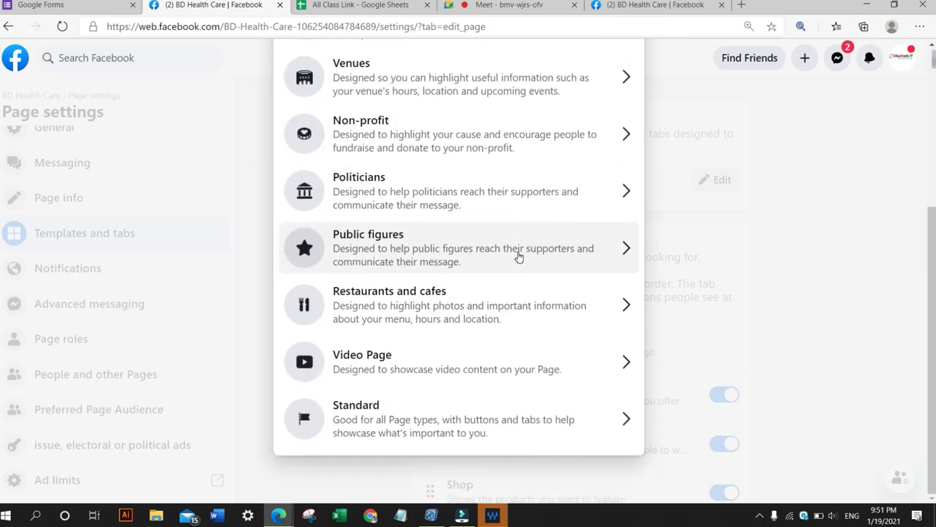
scroll(519, 257, "up", 1)
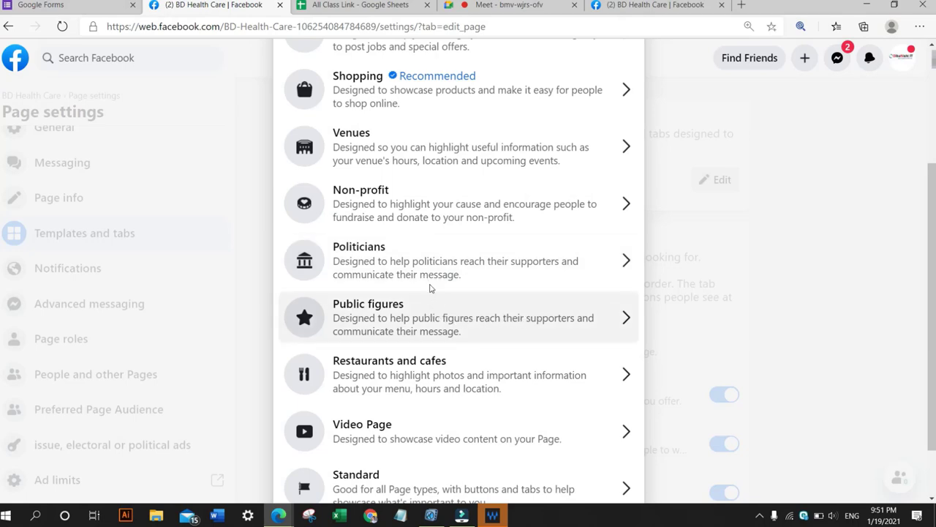
scroll(438, 291, "up", 2)
scroll(439, 295, "down", 3)
scroll(439, 296, "up", 1)
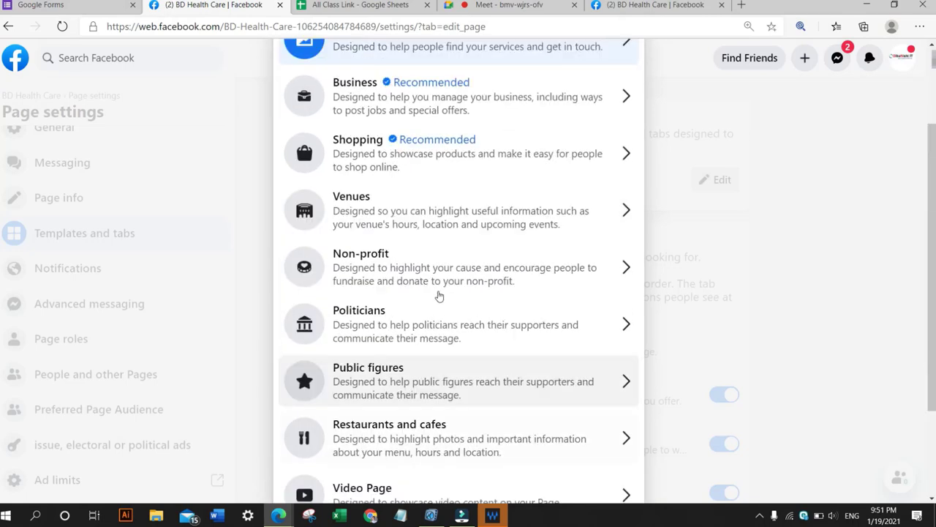
scroll(439, 295, "down", 1)
scroll(440, 297, "up", 1)
scroll(441, 296, "up", 1)
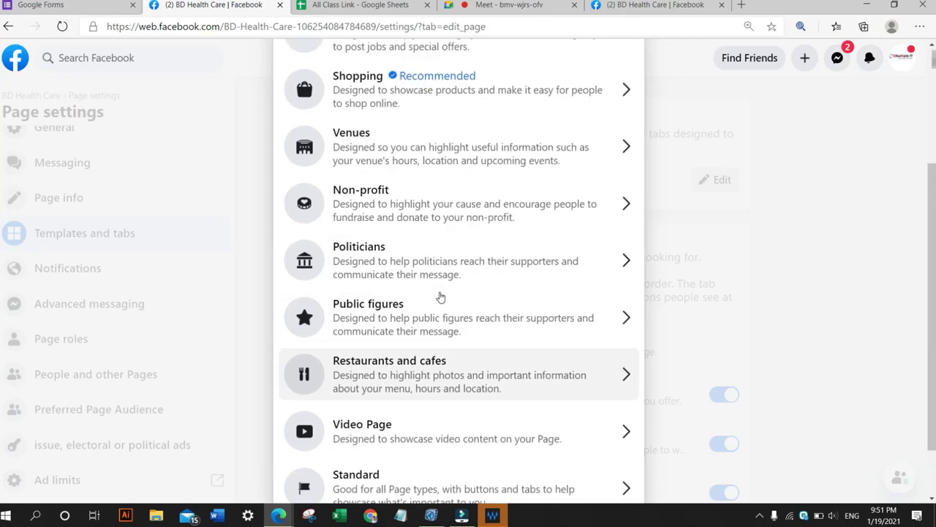
scroll(311, 149, "up", 1)
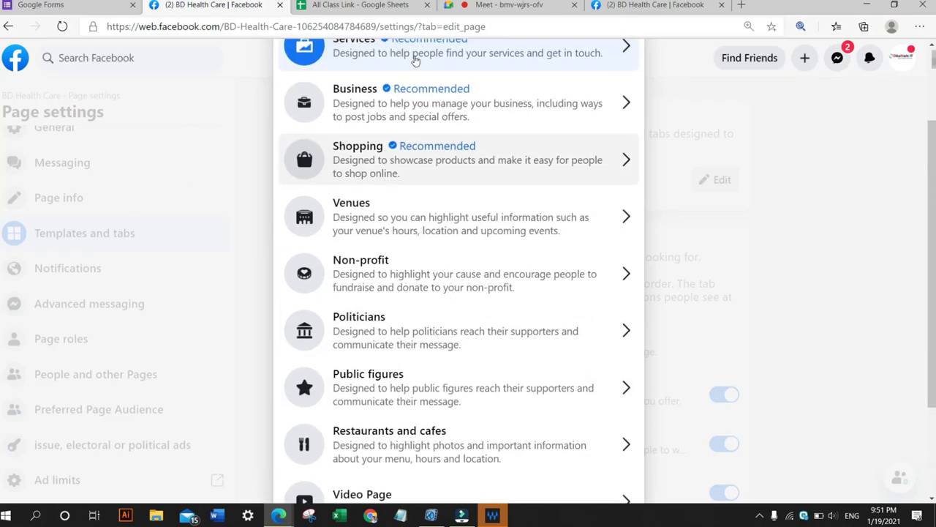
scroll(353, 110, "up", 1)
scroll(397, 315, "down", 1)
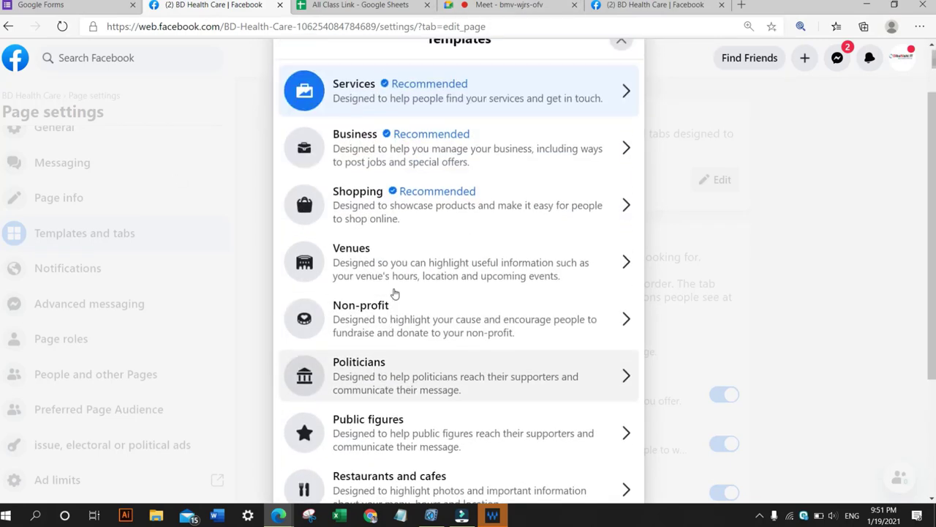
scroll(395, 296, "up", 1)
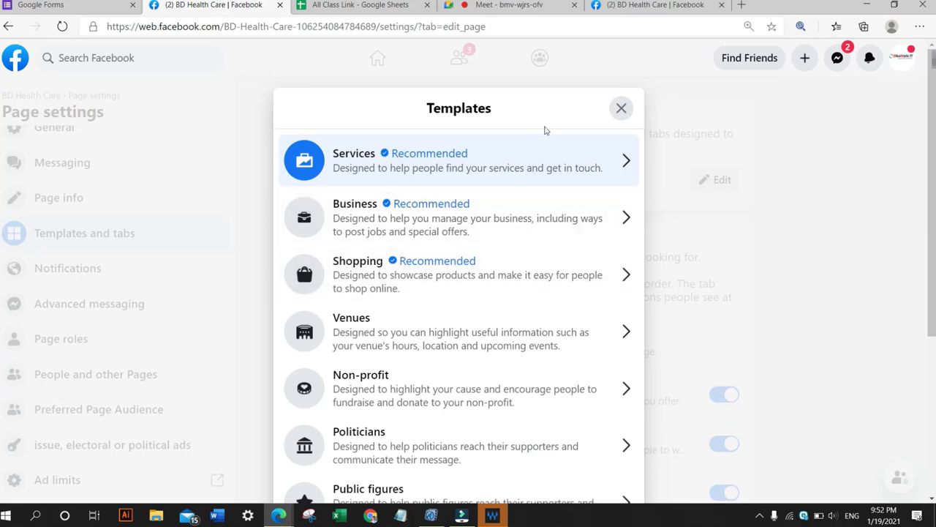
Close the Templates dialog and scroll through the Tabs section of the Templates and tabs settings.
left_click(619, 109)
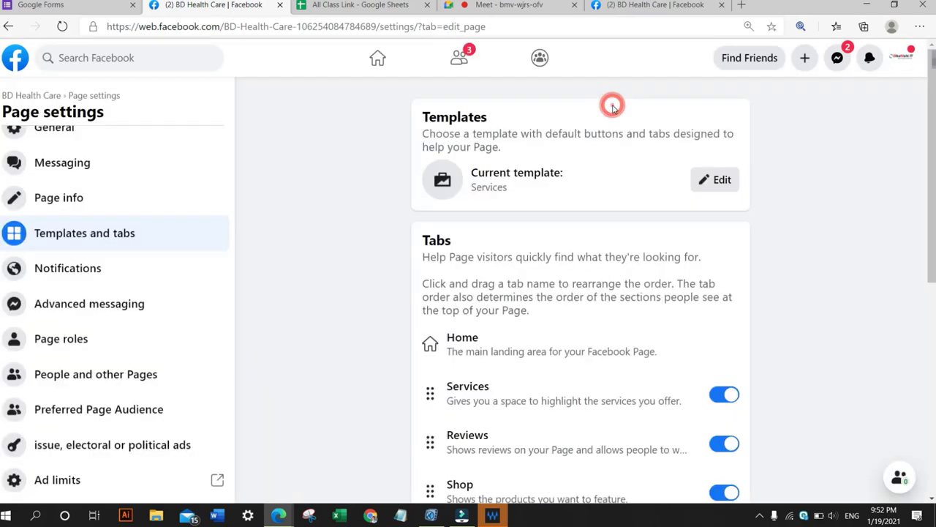
scroll(523, 186, "down", 2)
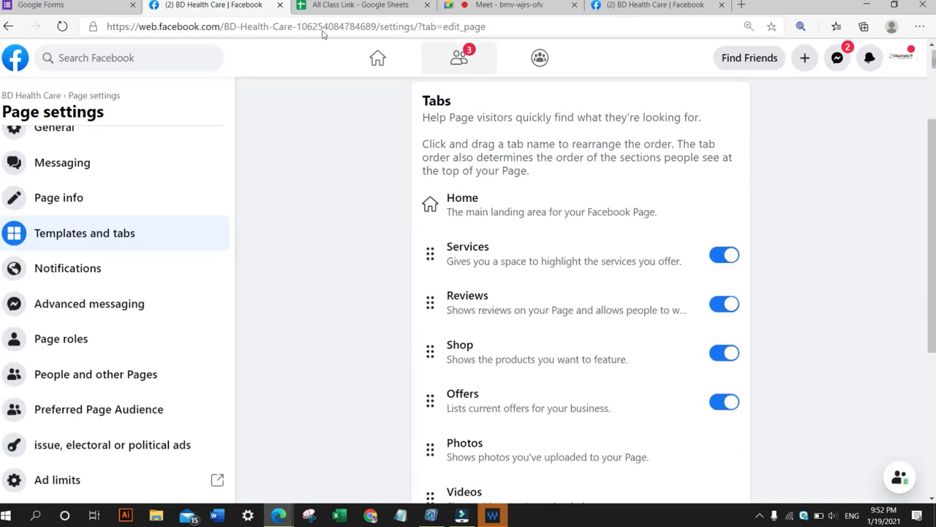
scroll(326, 35, "up", 1)
Switch to the other BD Health Care browser tab showing the managed Page.
left_click(654, 5)
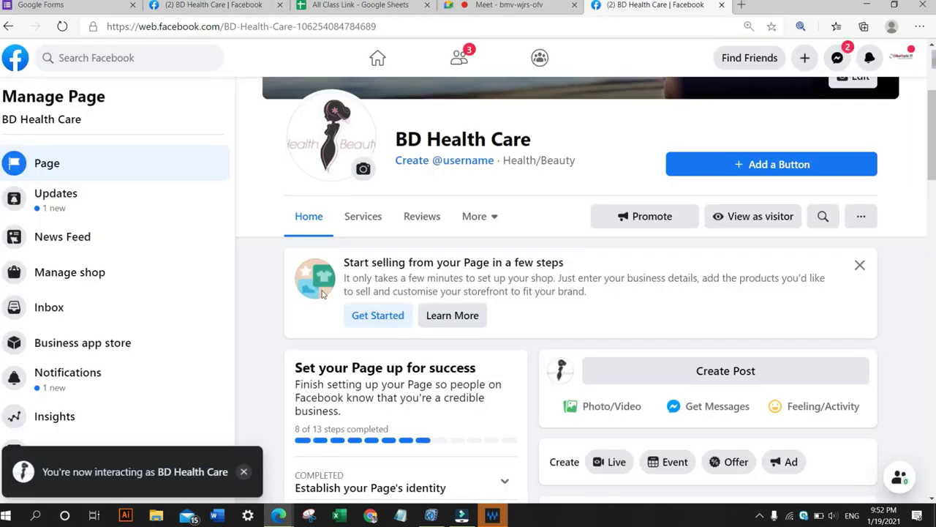
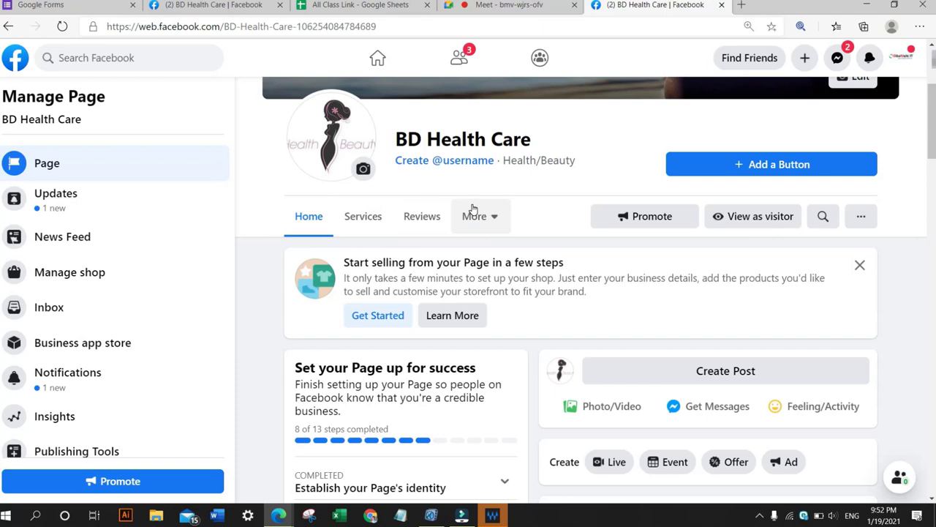
Return to the Page settings browser tab and scroll down through the Tabs list.
left_click(210, 7)
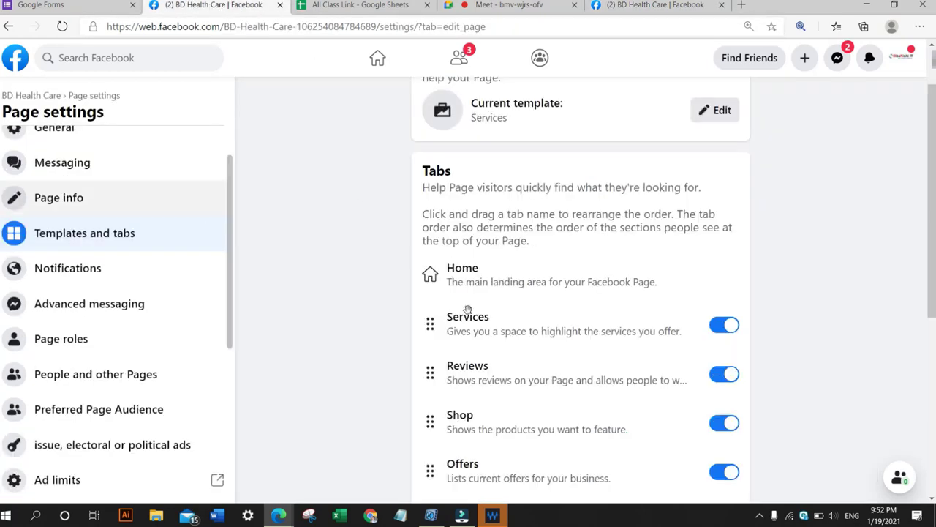
scroll(514, 310, "down", 2)
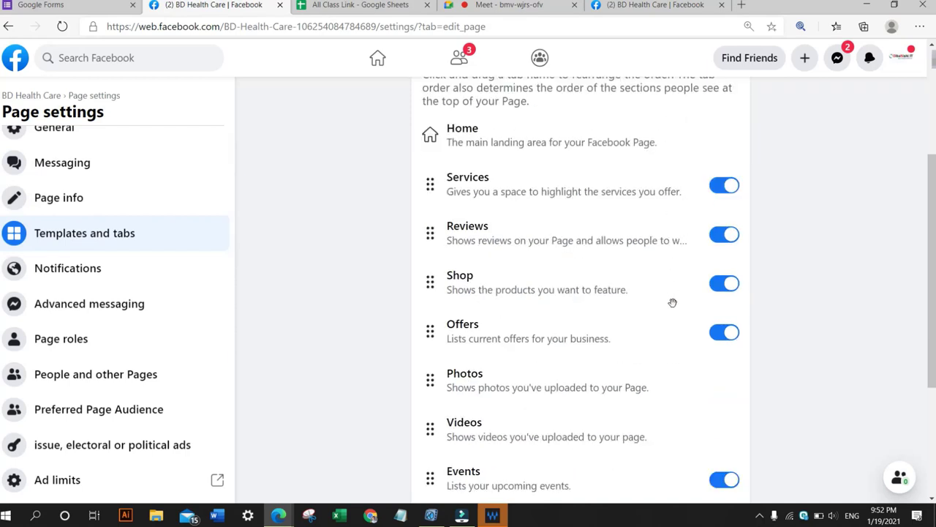
scroll(672, 302, "down", 2)
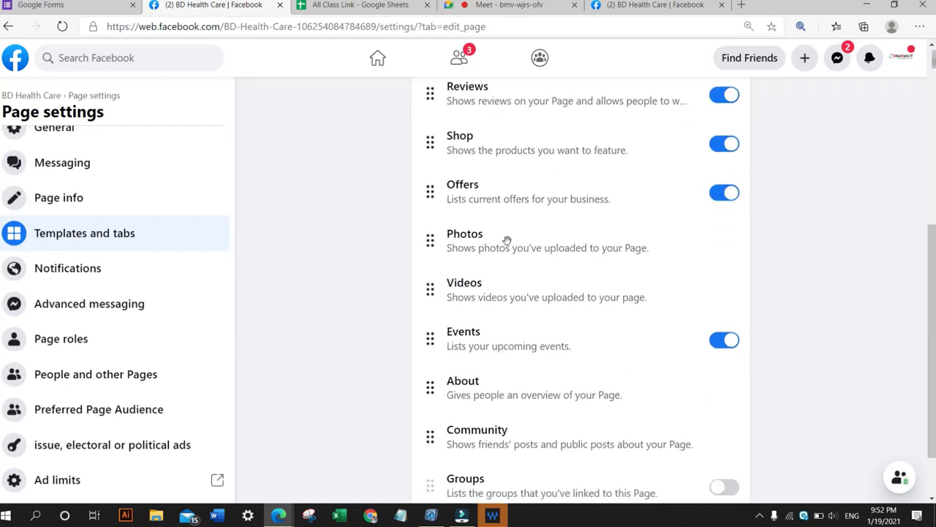
scroll(507, 242, "down", 1)
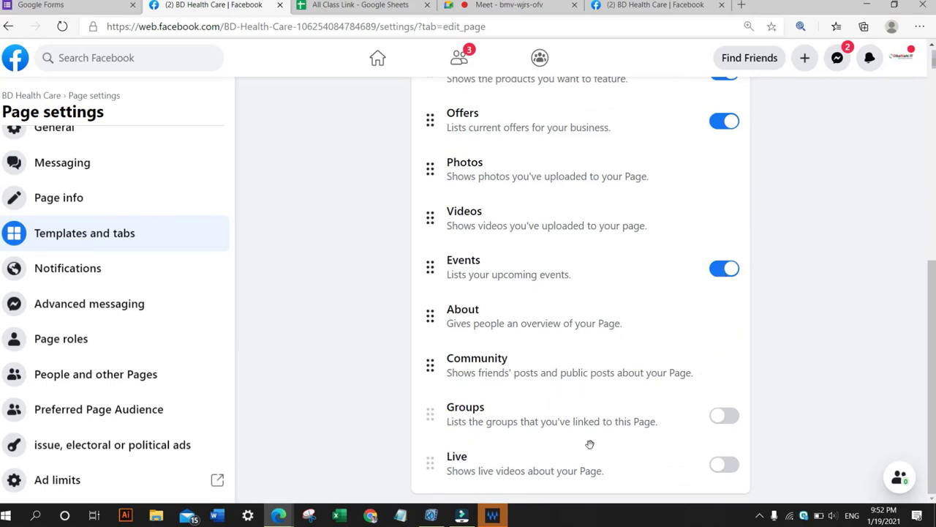
left_click(720, 421)
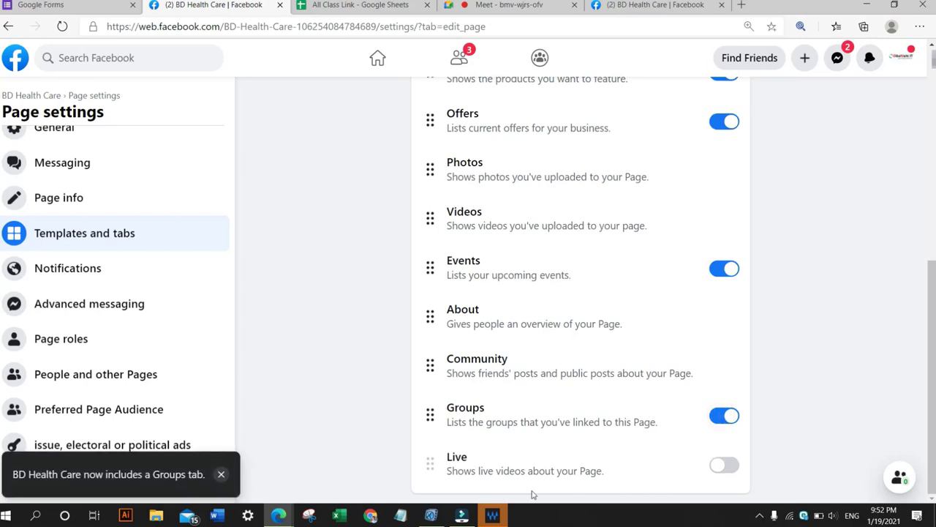
left_click(724, 466)
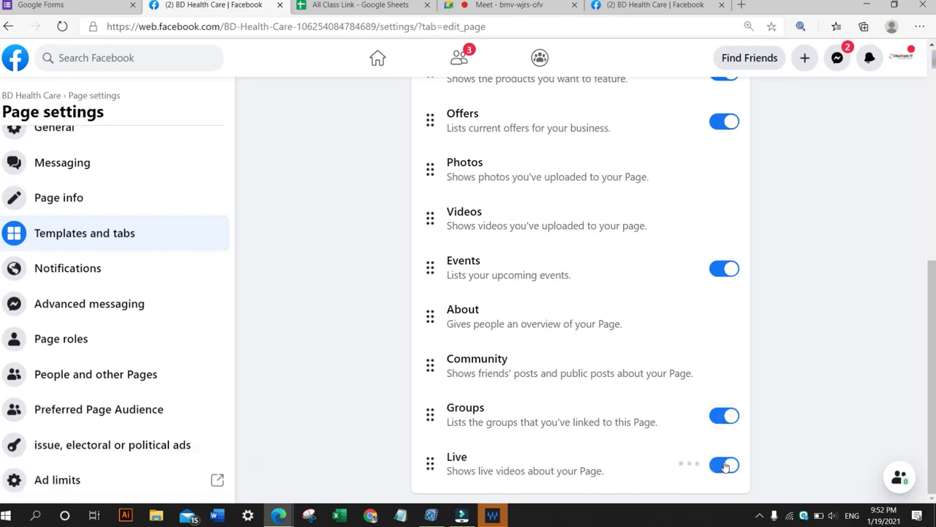
left_click(732, 416)
left_click(733, 466)
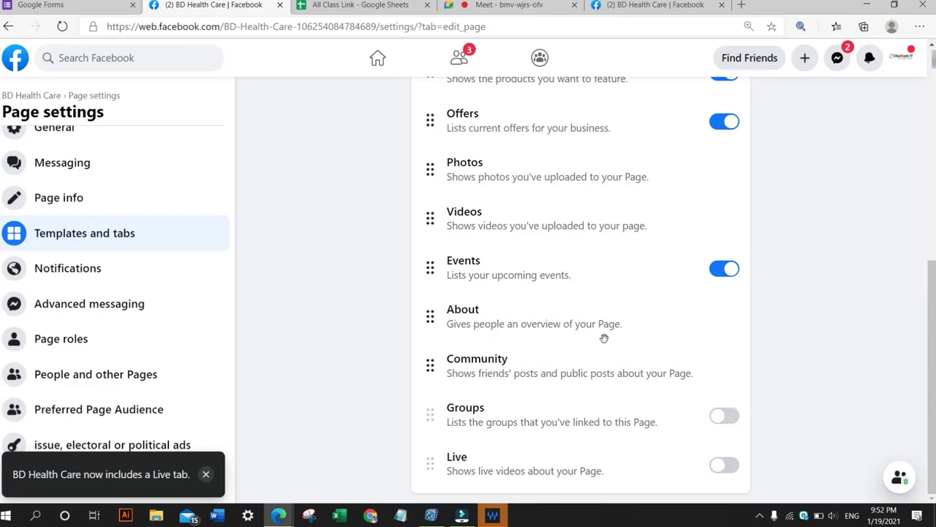
Scroll up and down through the Tabs list to review the tab order.
scroll(602, 337, "up", 4)
scroll(590, 281, "down", 1)
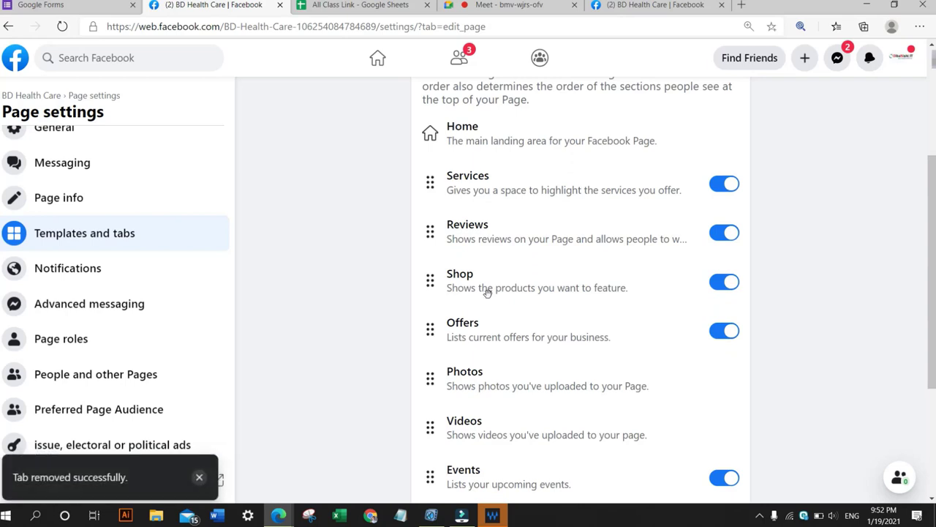
scroll(485, 290, "down", 1)
scroll(512, 271, "up", 1)
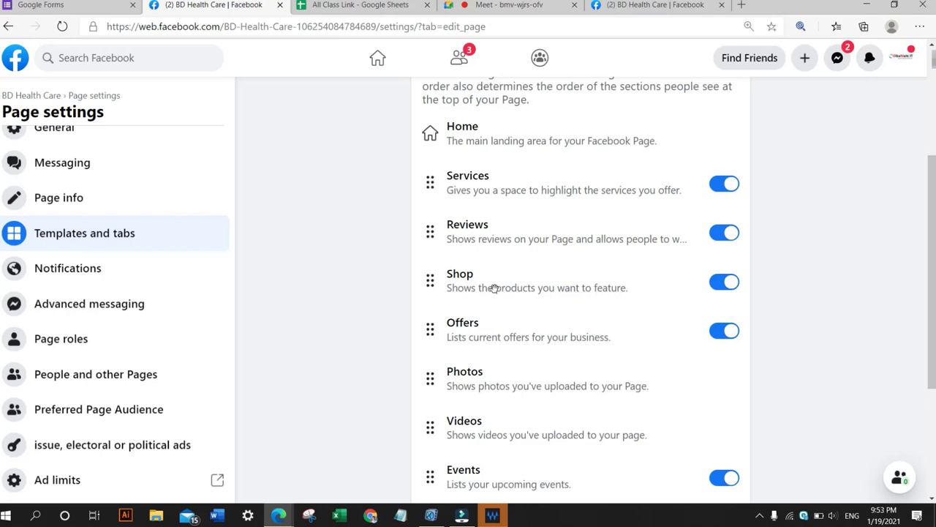
scroll(493, 286, "down", 2)
scroll(484, 279, "up", 4)
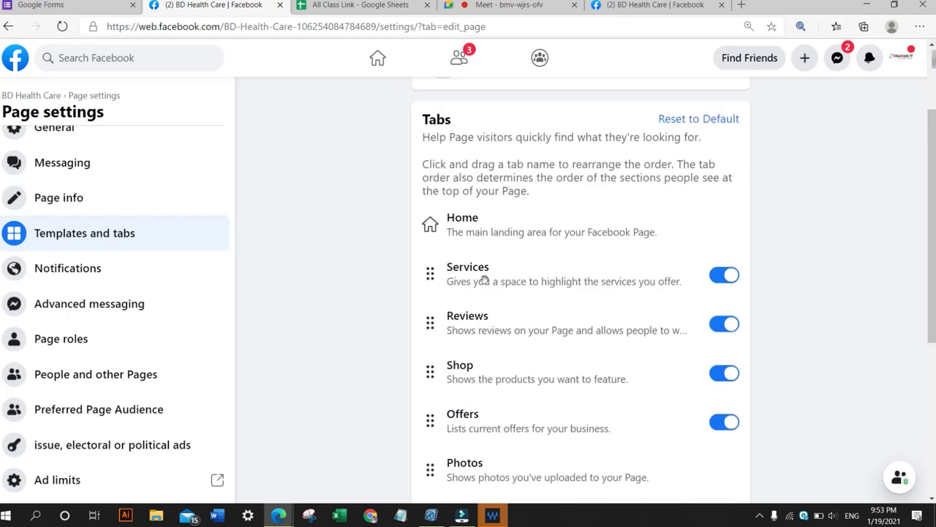
scroll(658, 307, "down", 2)
scroll(663, 308, "down", 2)
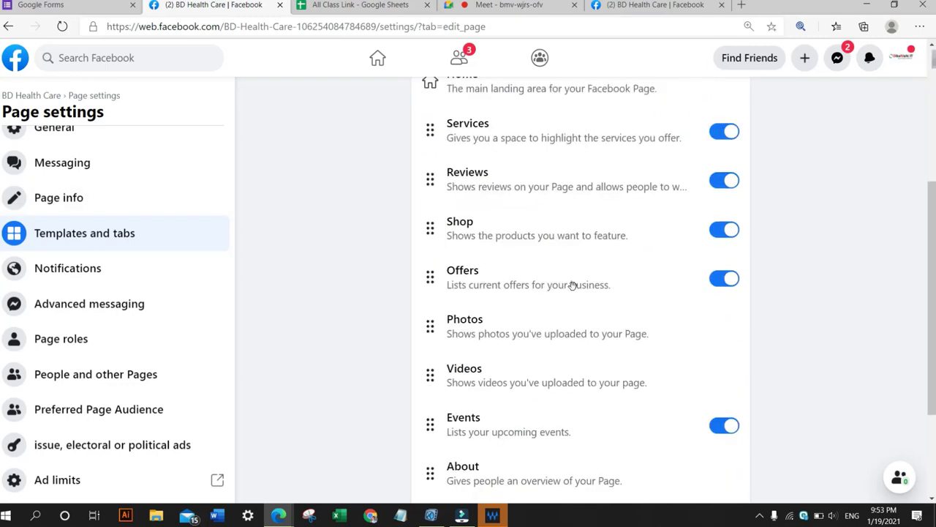
Move the About tab to the top of the tab order, directly below Home.
scroll(571, 286, "down", 1)
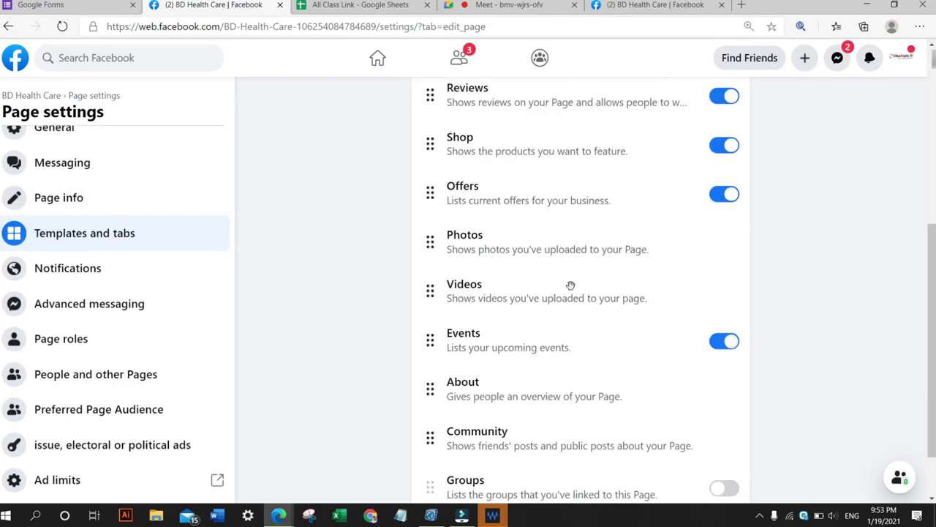
scroll(570, 284, "down", 1)
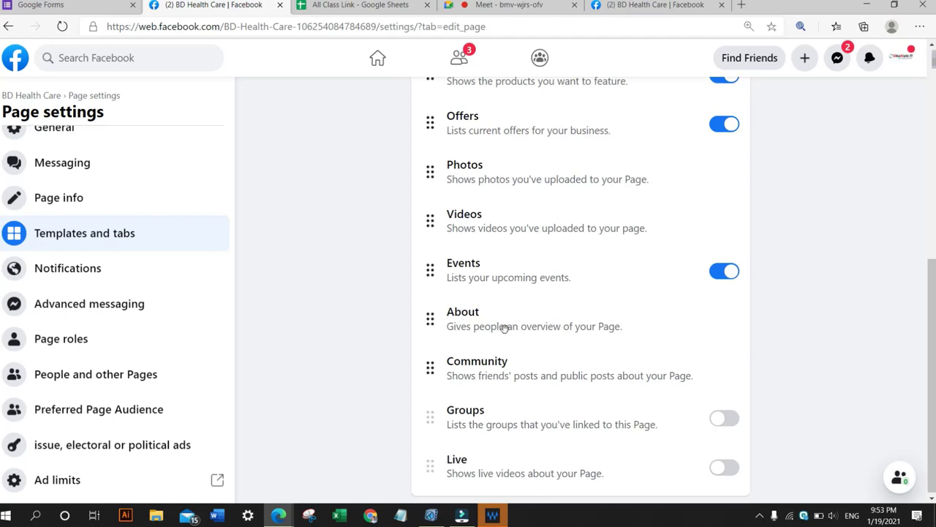
left_click_drag(504, 329, 500, 129)
scroll(500, 146, "up", 3)
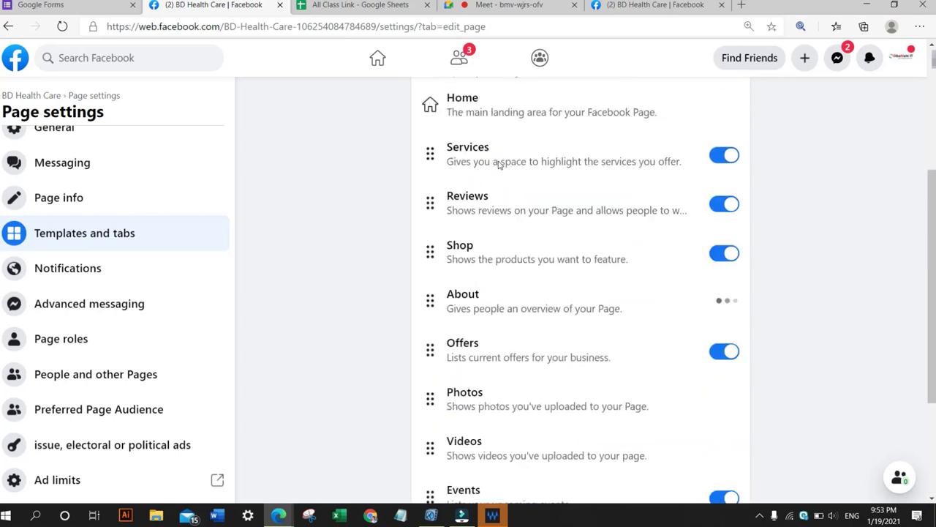
scroll(483, 292, "up", 2)
left_click_drag(491, 406, 485, 256)
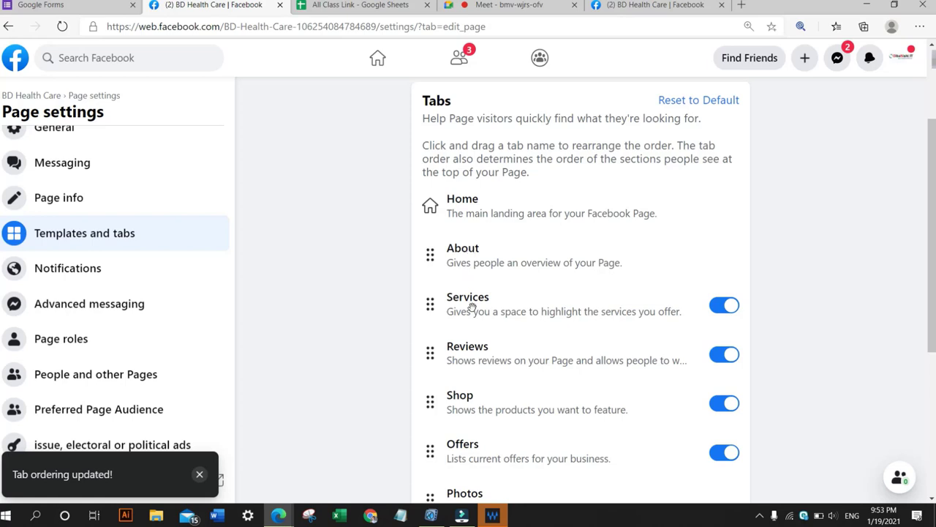
Move the Community tab up so it sits directly below Services.
scroll(480, 307, "down", 1)
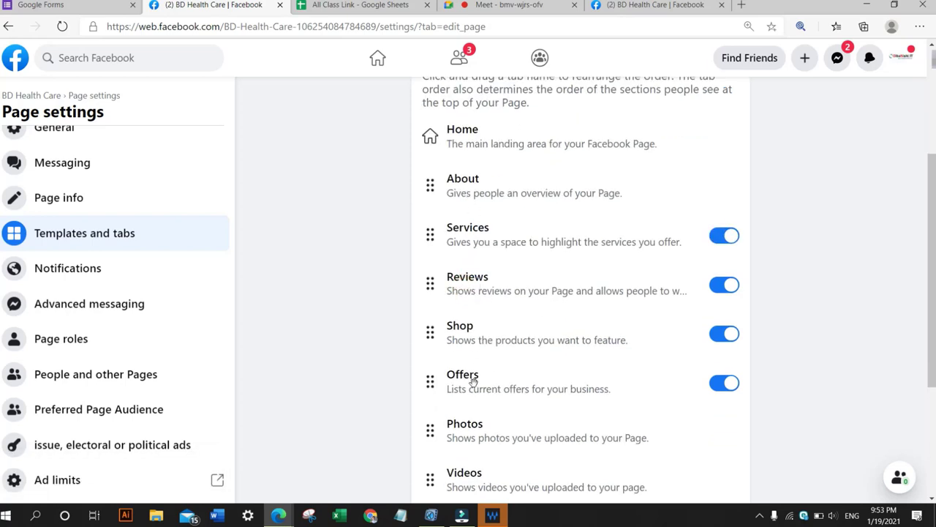
scroll(438, 371, "down", 1)
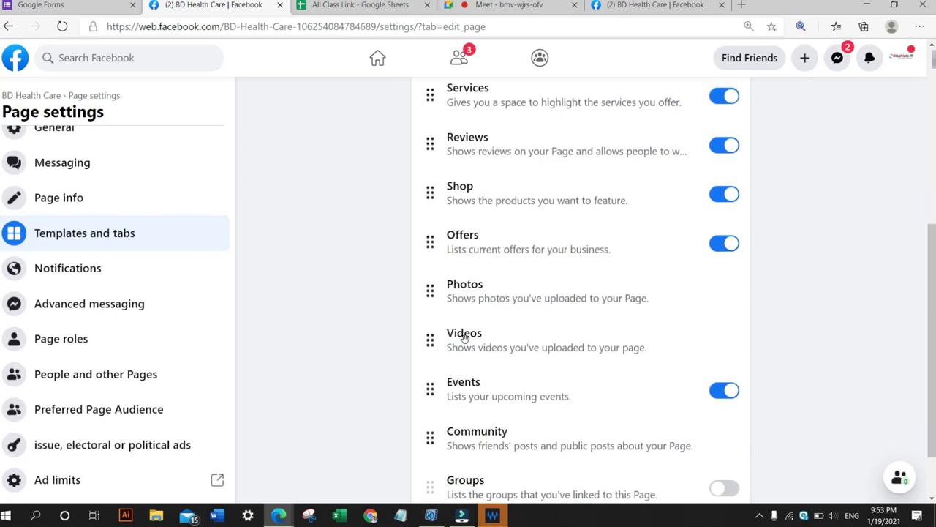
scroll(472, 334, "down", 1)
left_click_drag(491, 443, 465, 133)
scroll(512, 139, "up", 3)
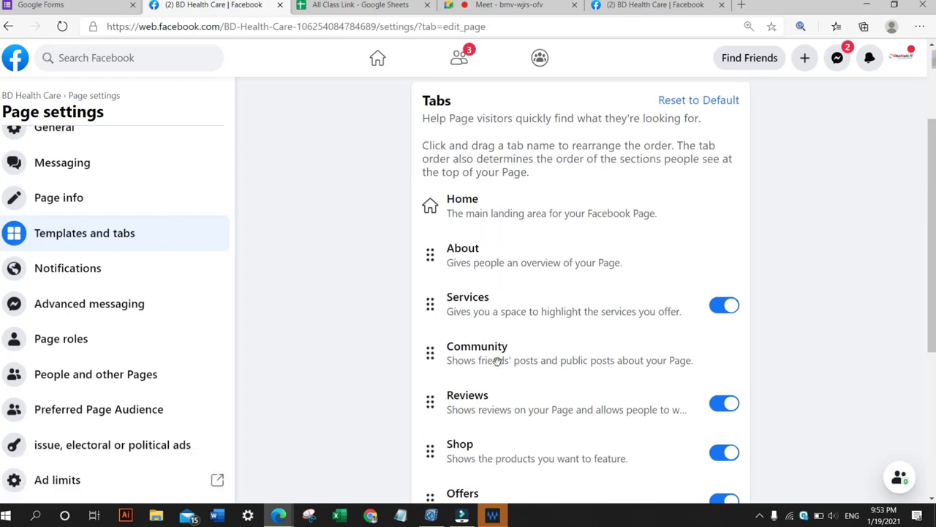
Switch to the managed Page browser tab, reload it, and open and close its More tab menu.
scroll(605, 185, "down", 1)
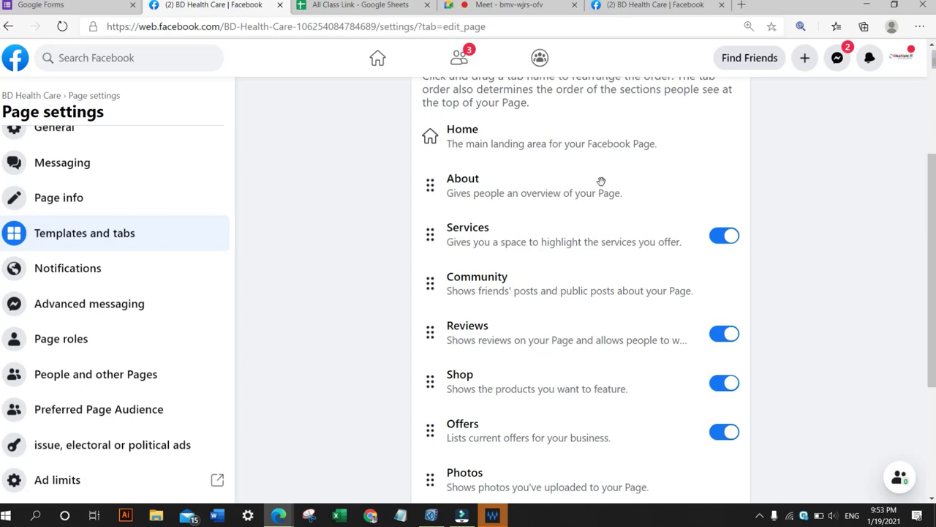
scroll(494, 152, "down", 2)
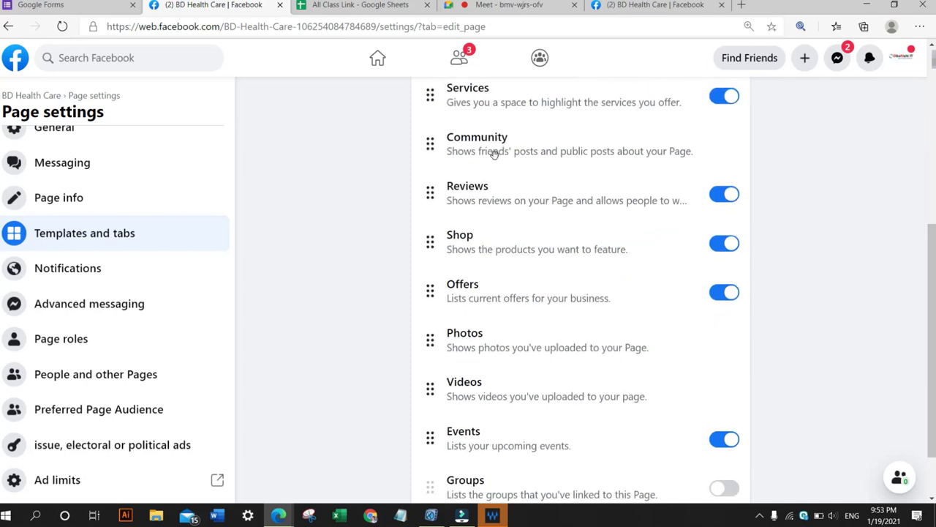
scroll(501, 253, "up", 2)
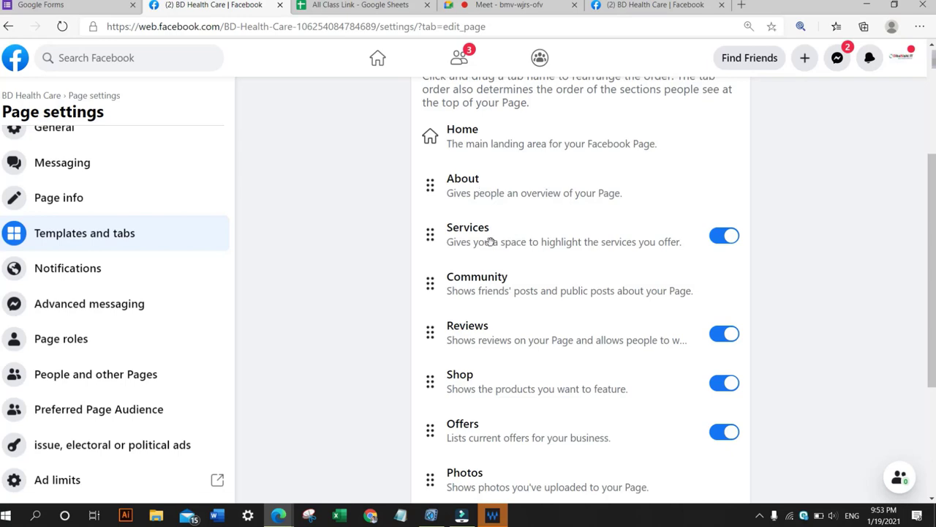
left_click(658, 5)
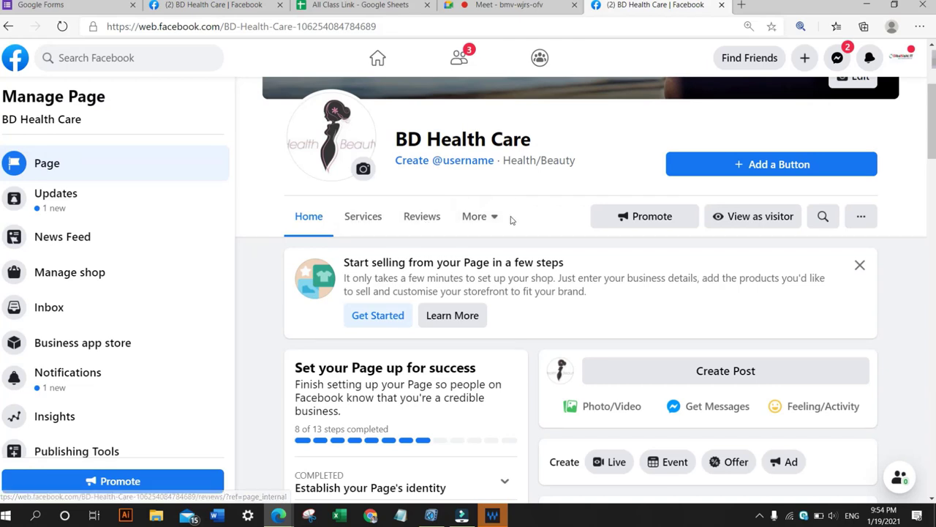
left_click(61, 28)
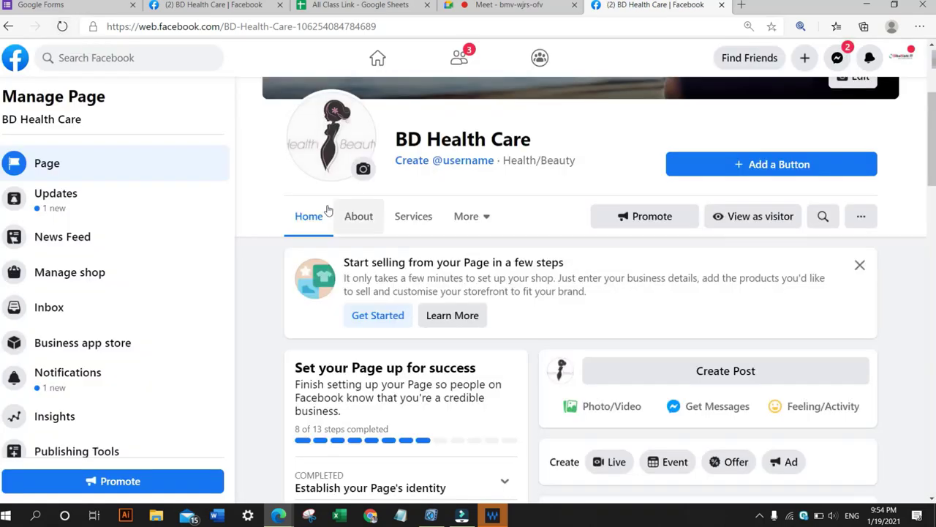
left_click(485, 216)
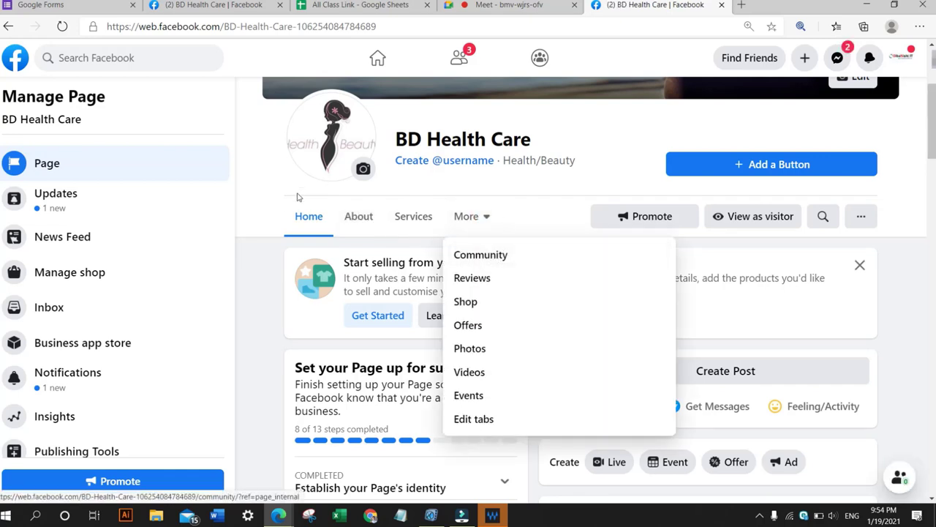
left_click(517, 190)
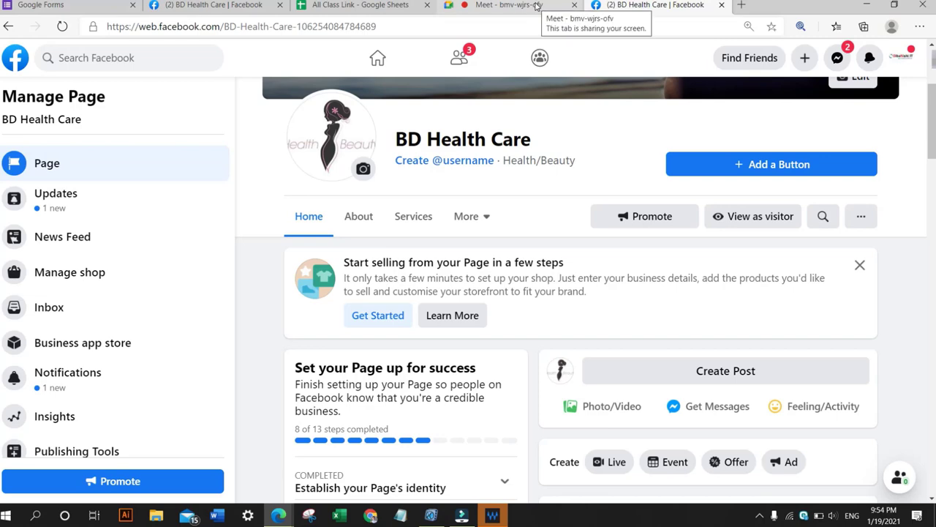
Open the Page's Notifications settings and turn off email notifications for Page interactions.
left_click(213, 5)
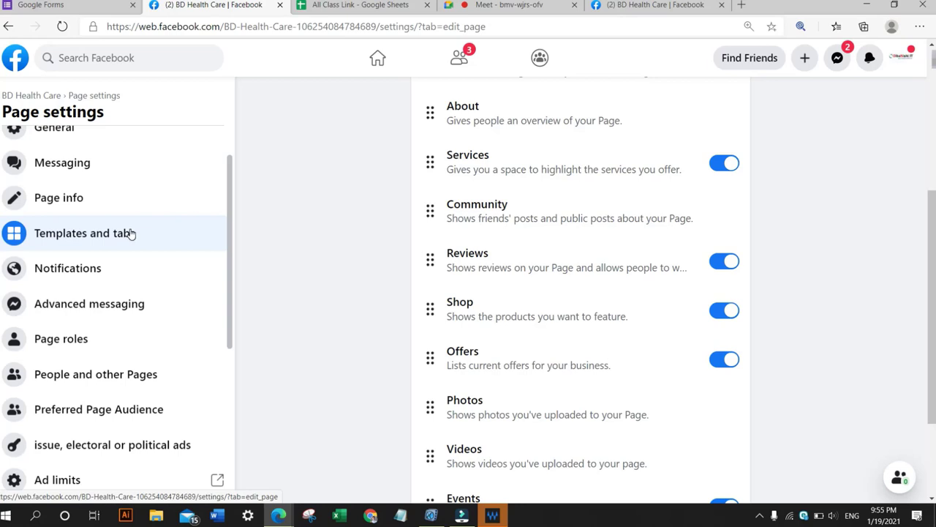
left_click(93, 276)
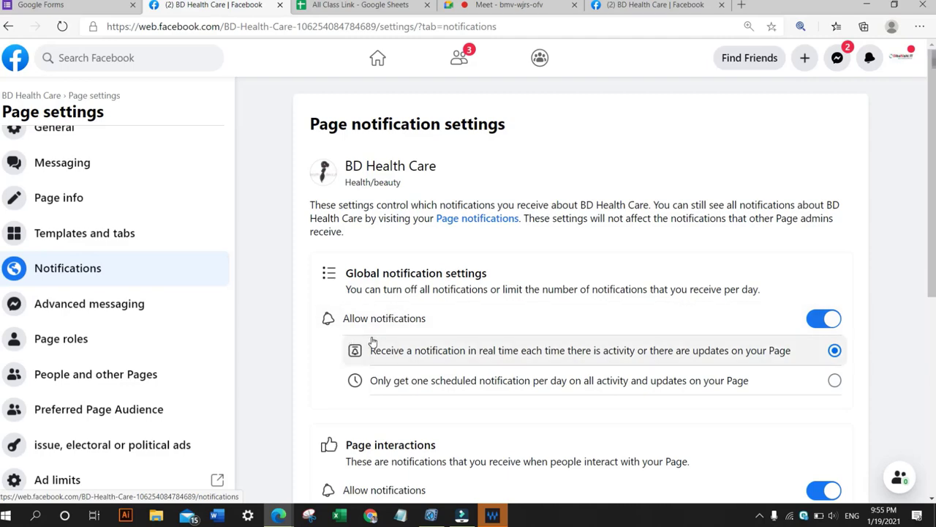
scroll(504, 359, "down", 1)
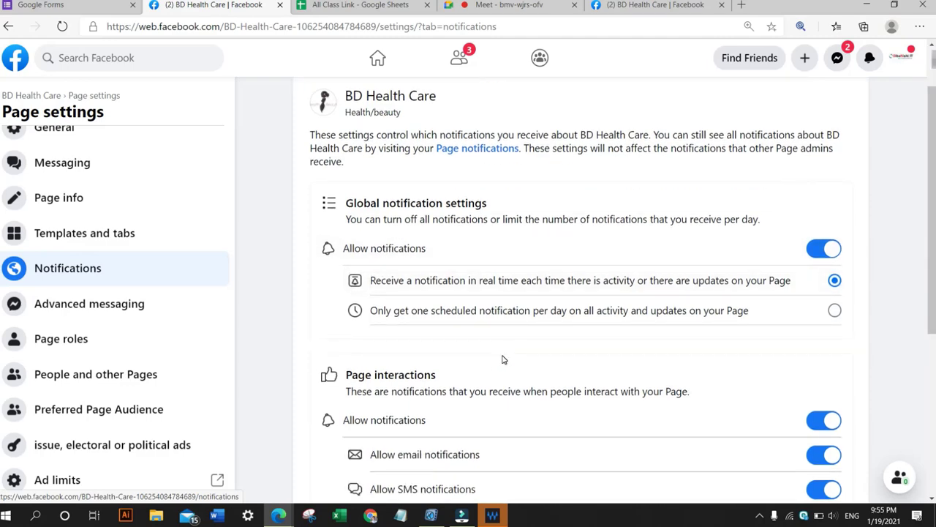
scroll(503, 359, "up", 1)
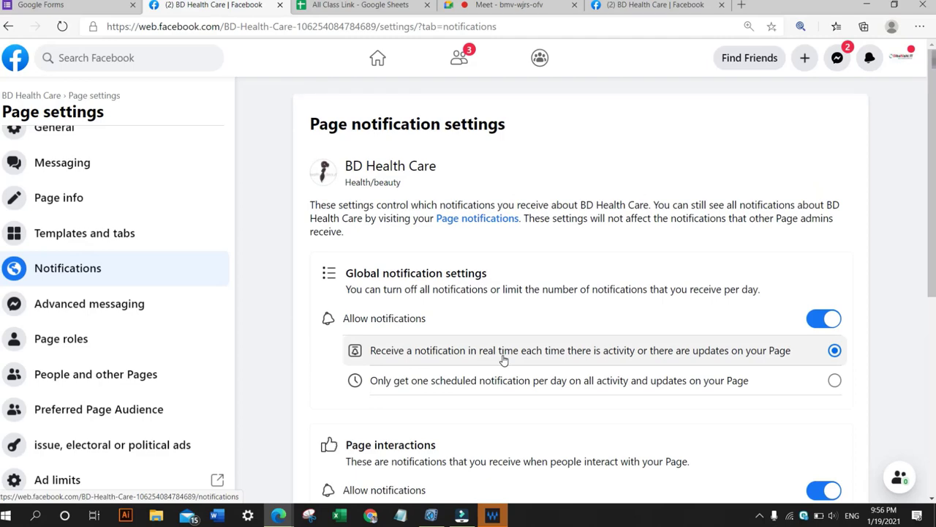
scroll(504, 358, "down", 1)
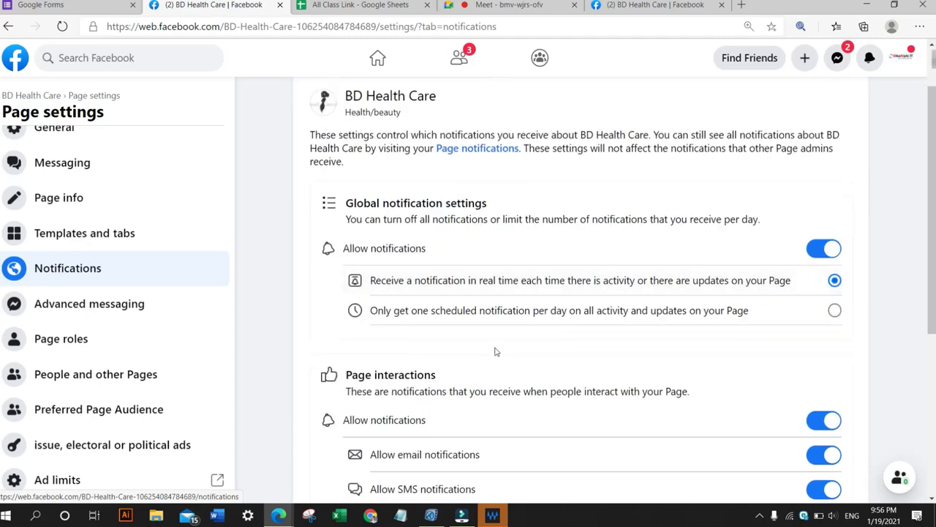
scroll(374, 336, "down", 1)
scroll(378, 341, "down", 3)
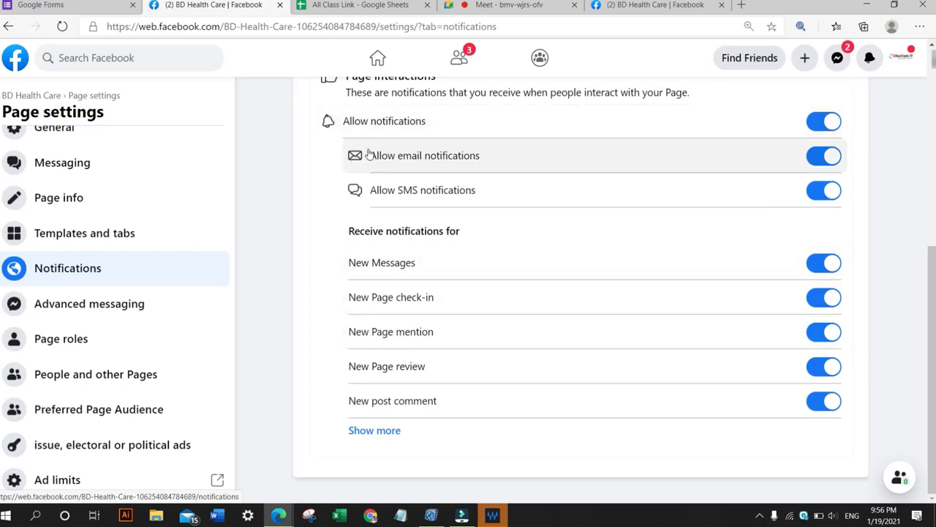
left_click(826, 158)
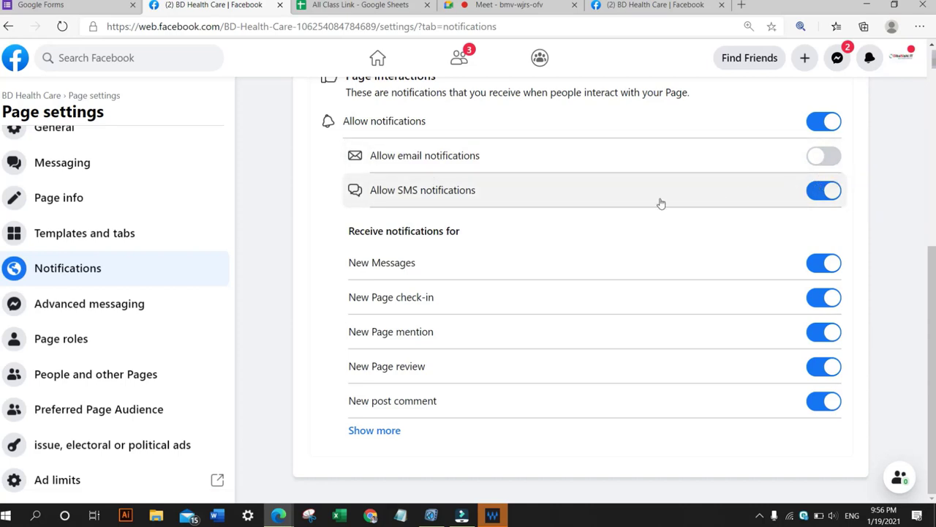
Set global notifications to one scheduled notification per day and highlight the explanation text below it.
scroll(583, 203, "up", 3)
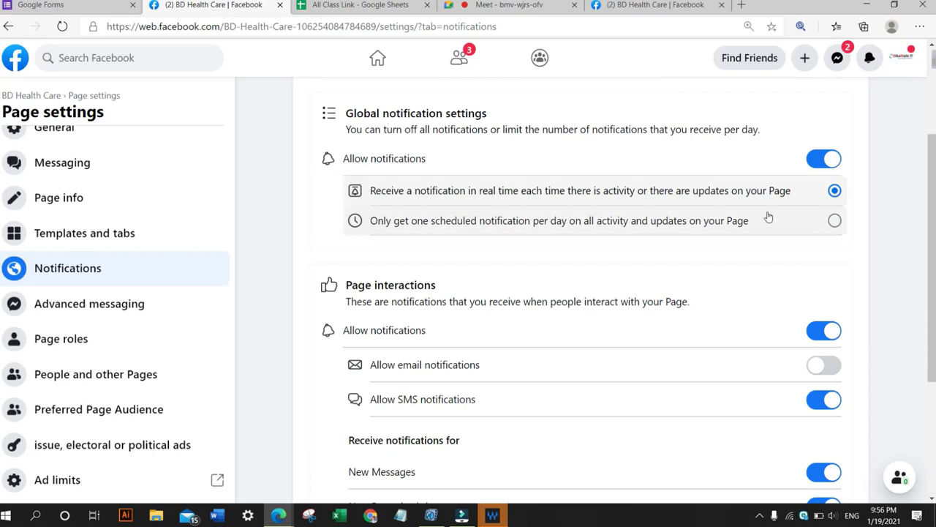
left_click(748, 224)
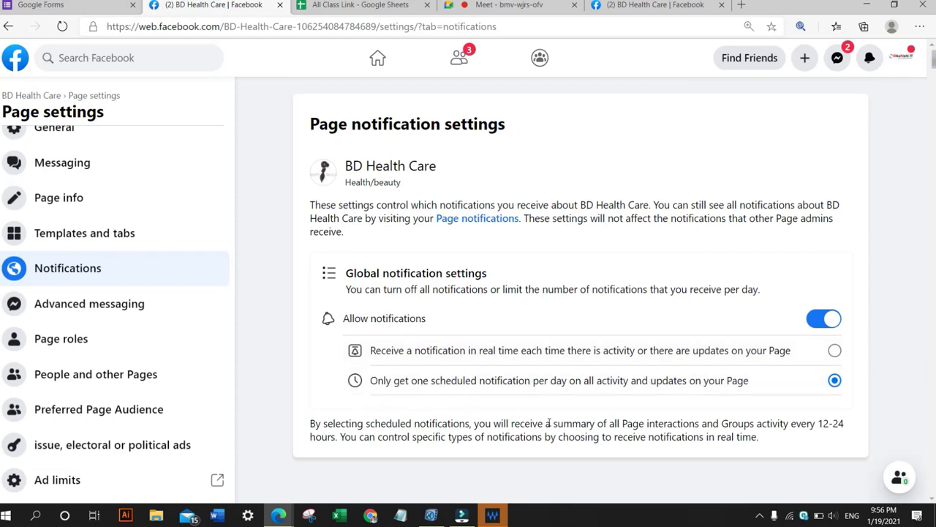
left_click_drag(604, 423, 663, 426)
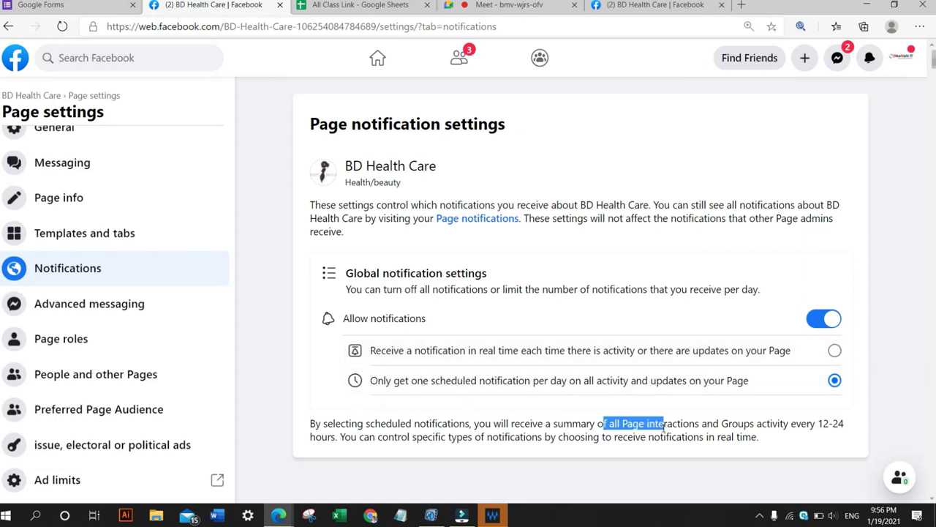
Switch to the managed Page tab, open Edit Page info, and review its contact, hours, service area and more sections.
left_click(663, 426)
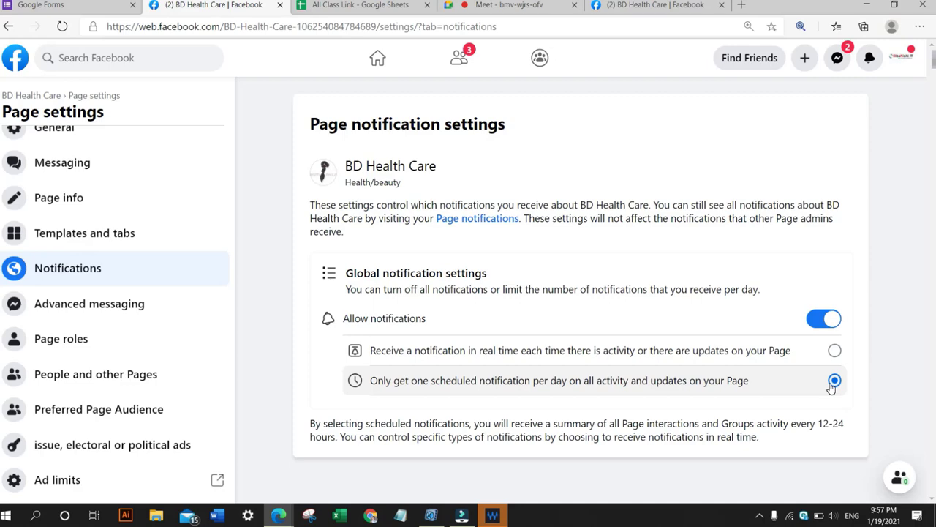
left_click(655, 6)
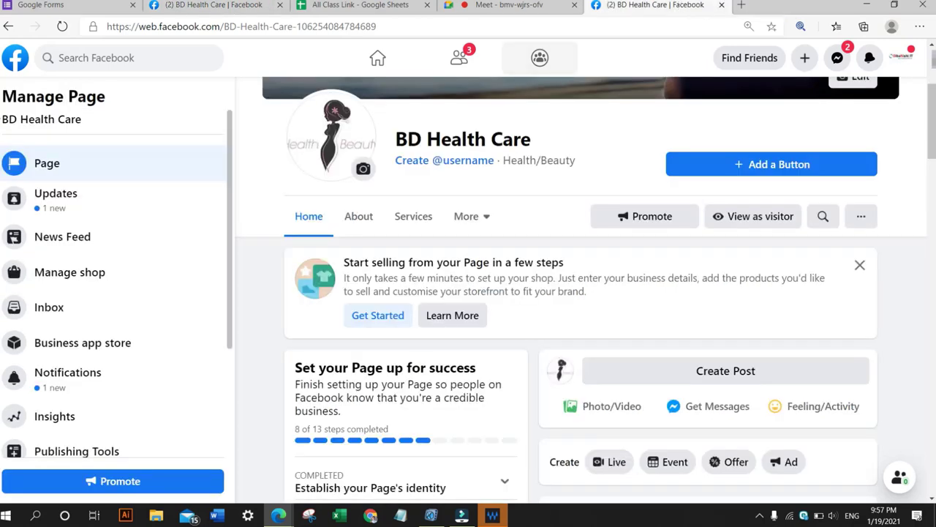
scroll(70, 255, "down", 2)
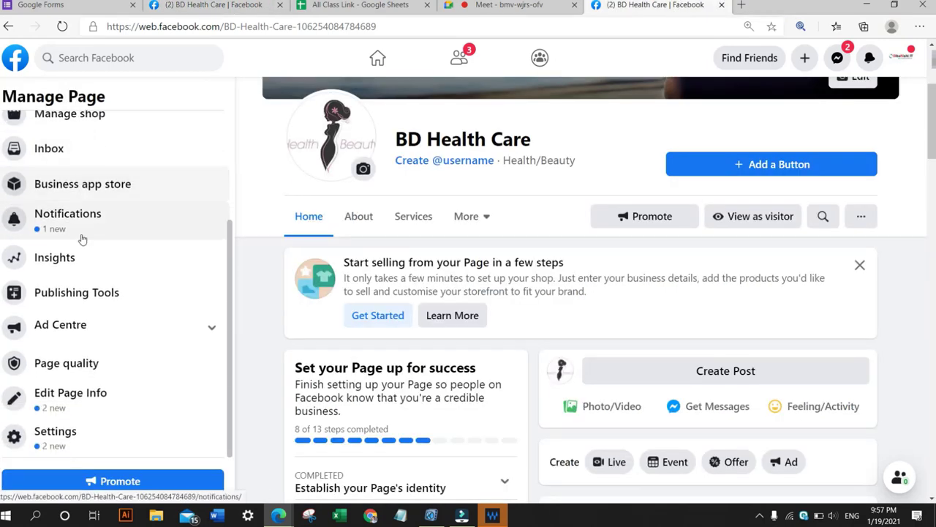
left_click(71, 395)
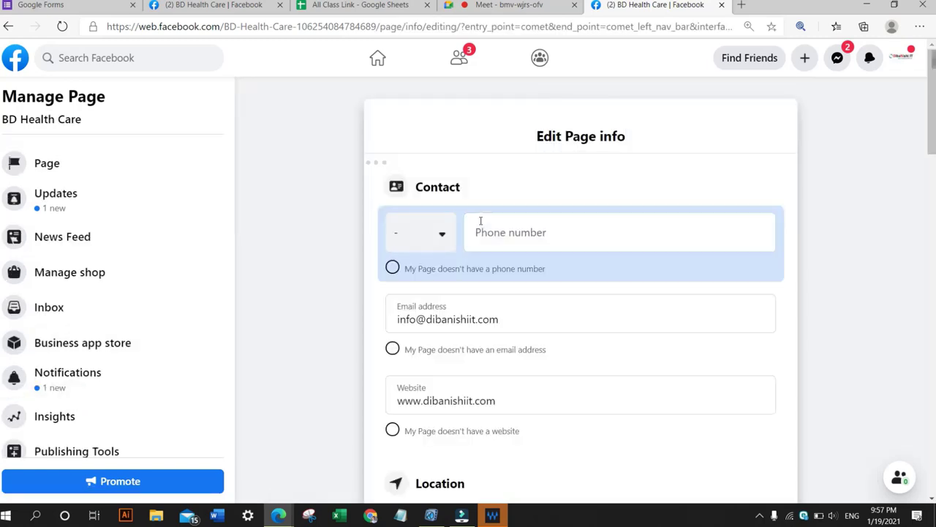
scroll(483, 226, "down", 15)
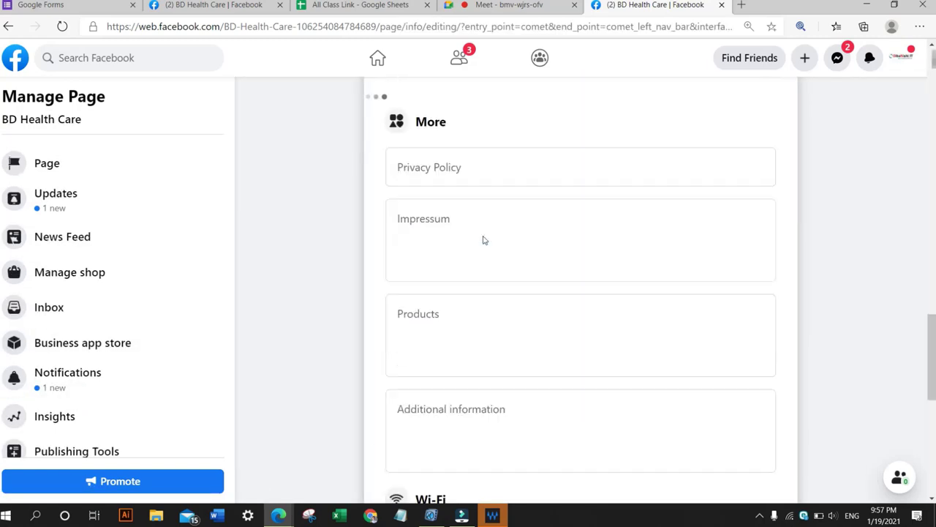
scroll(482, 241, "down", 7)
scroll(482, 246, "up", 2)
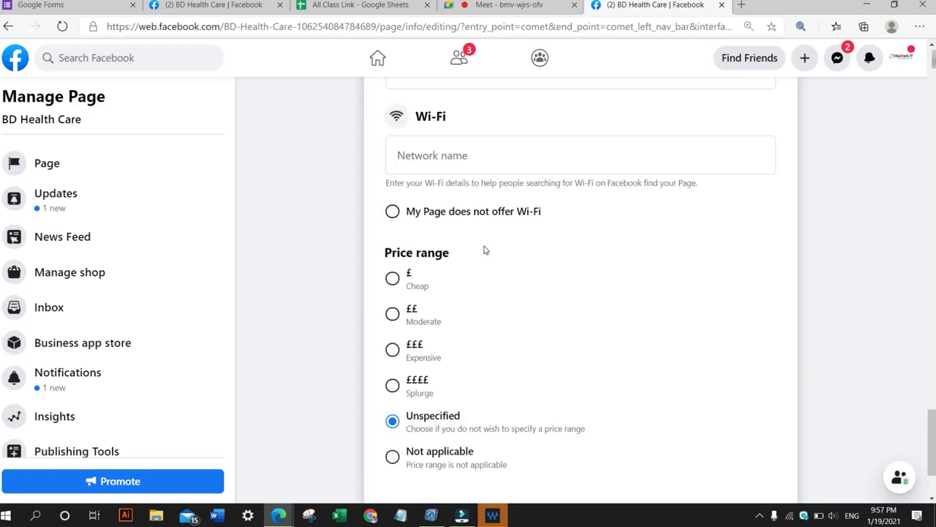
scroll(484, 250, "up", 8)
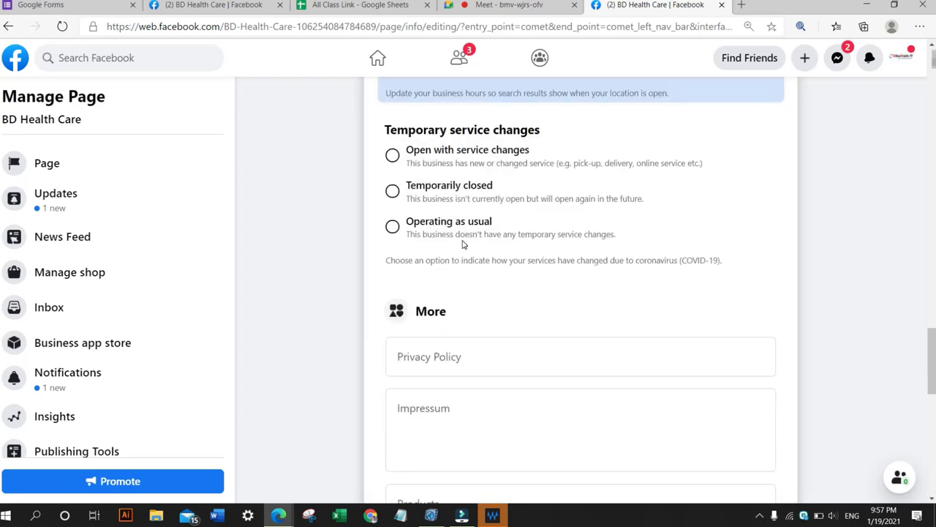
scroll(462, 245, "up", 6)
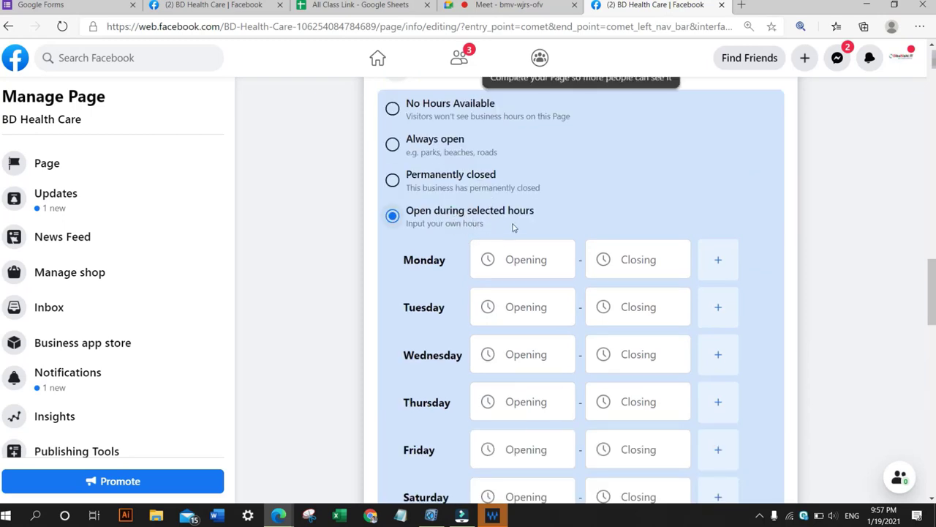
scroll(482, 260, "down", 1)
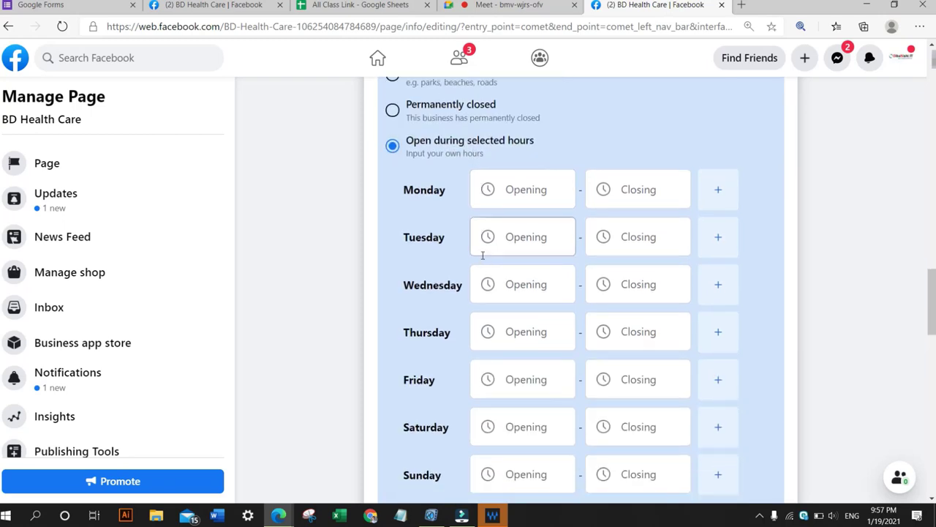
scroll(483, 254, "up", 5)
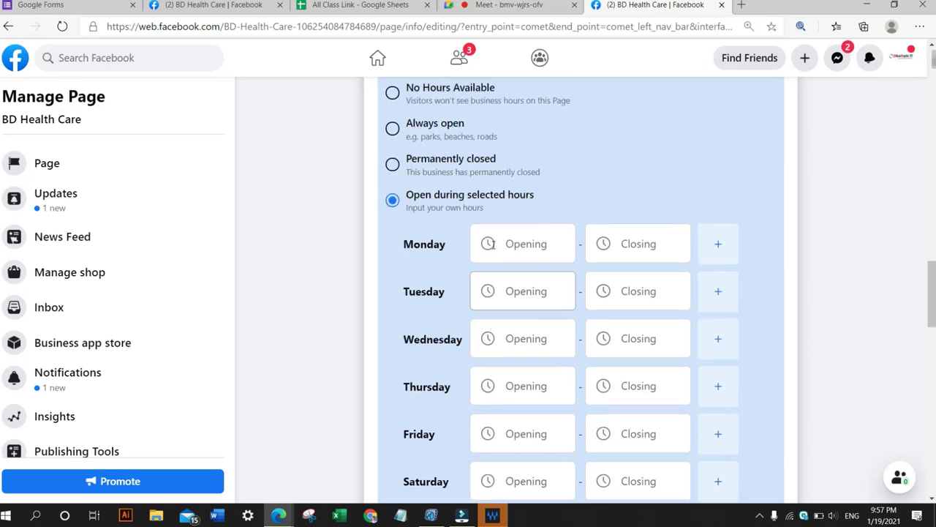
scroll(495, 242, "down", 1)
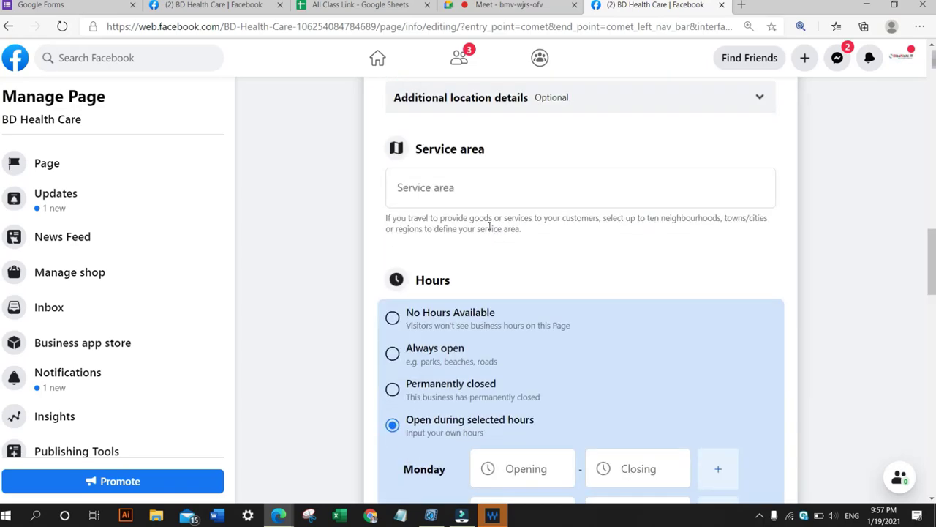
scroll(489, 227, "down", 1)
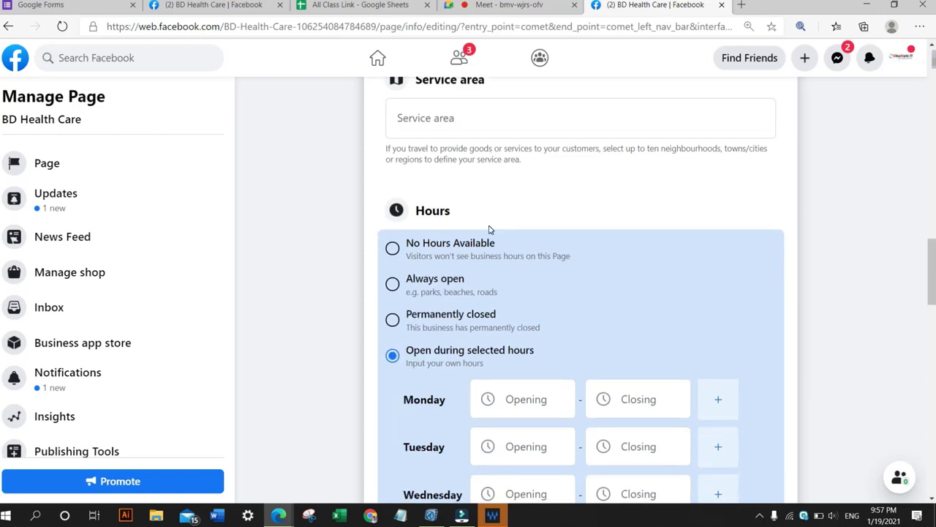
scroll(490, 229, "down", 1)
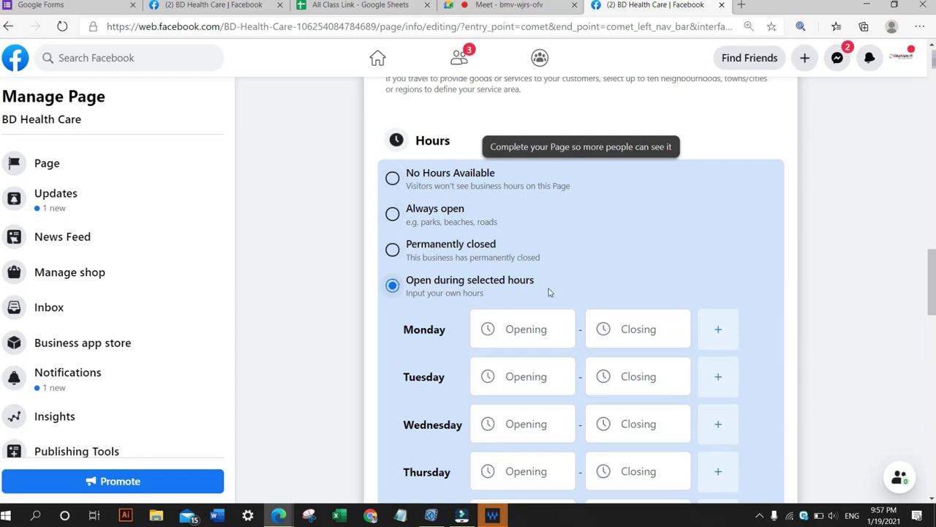
scroll(531, 326, "down", 1)
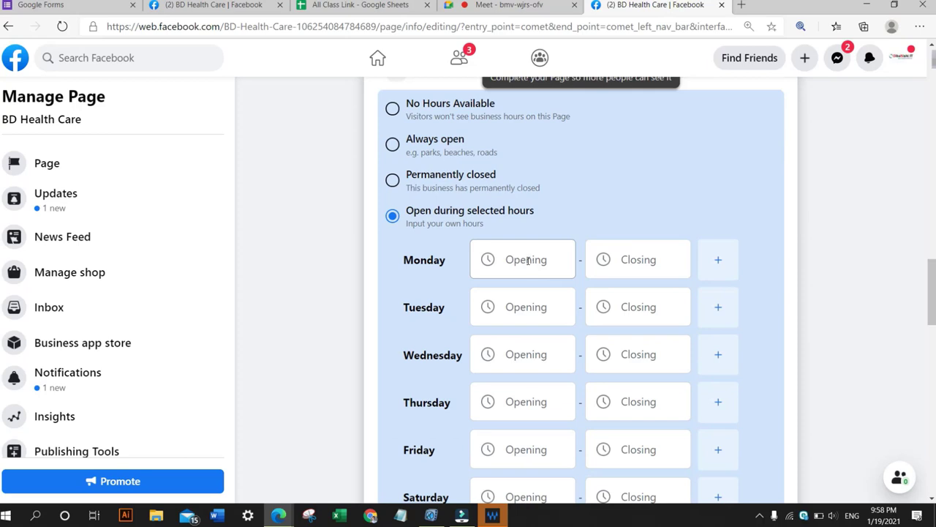
Open the Monday opening and closing time fields in the business hours section.
left_click(528, 261)
left_click(626, 256)
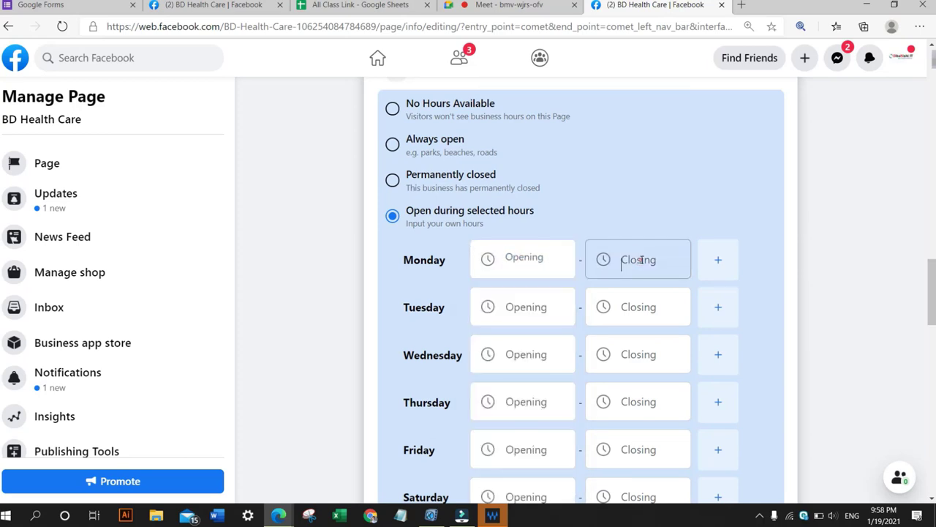
left_click(522, 259)
left_click(621, 259)
left_click(622, 258)
left_click(517, 260)
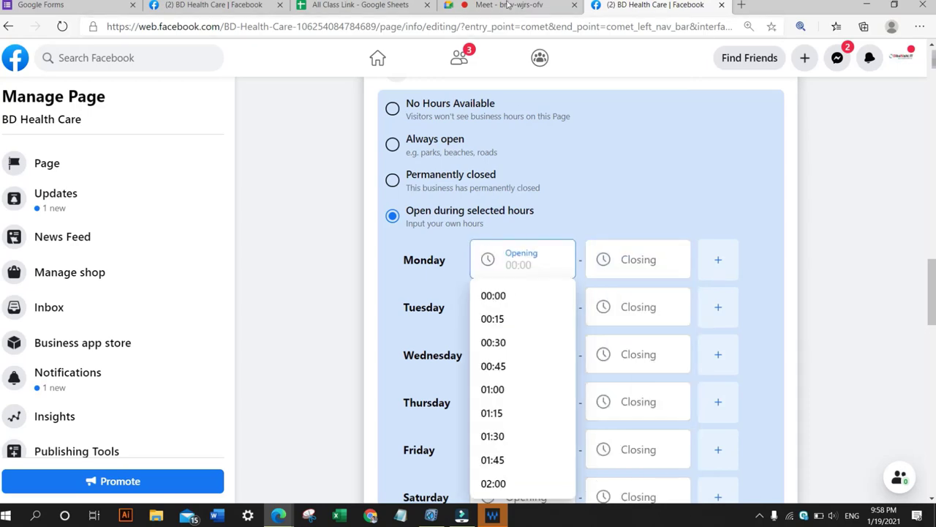
Switch to the meeting tab, admit the waiting participant, and return to Monday's opening-time field.
left_click(505, 5)
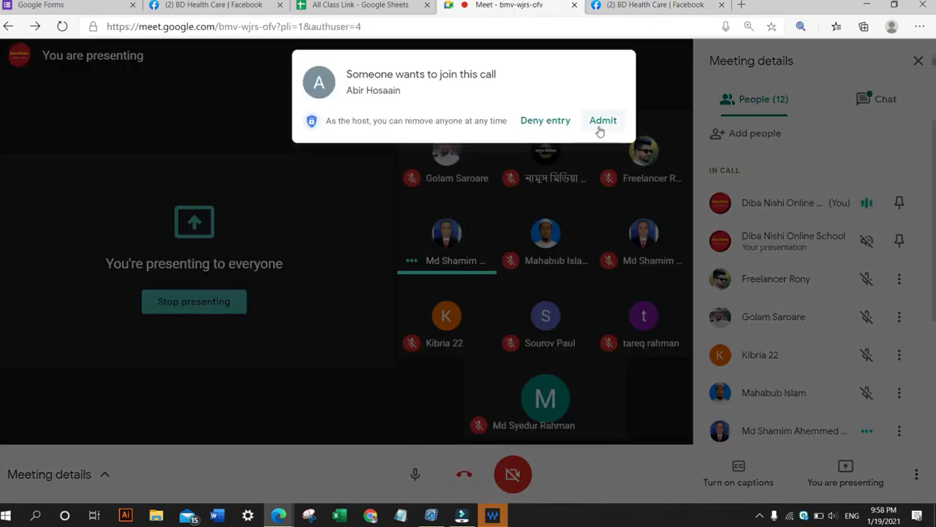
left_click(602, 122)
left_click(664, 5)
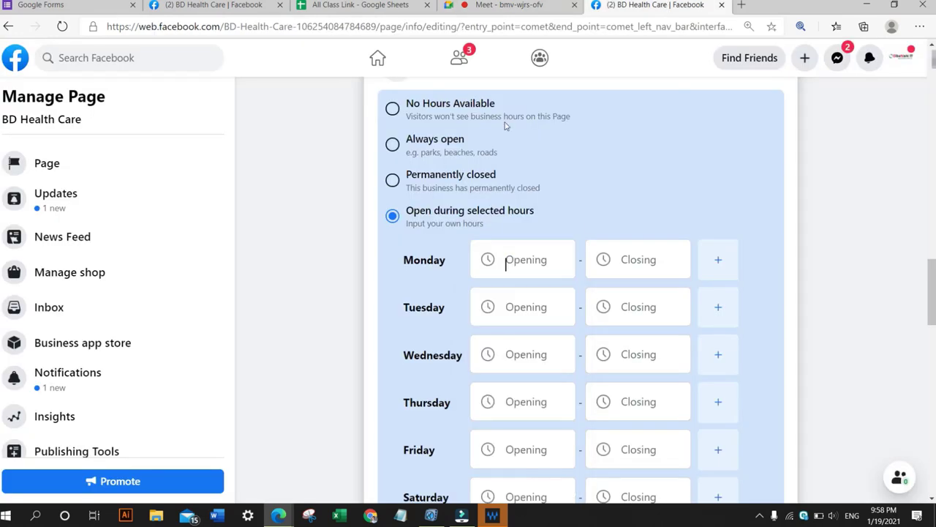
left_click(509, 264)
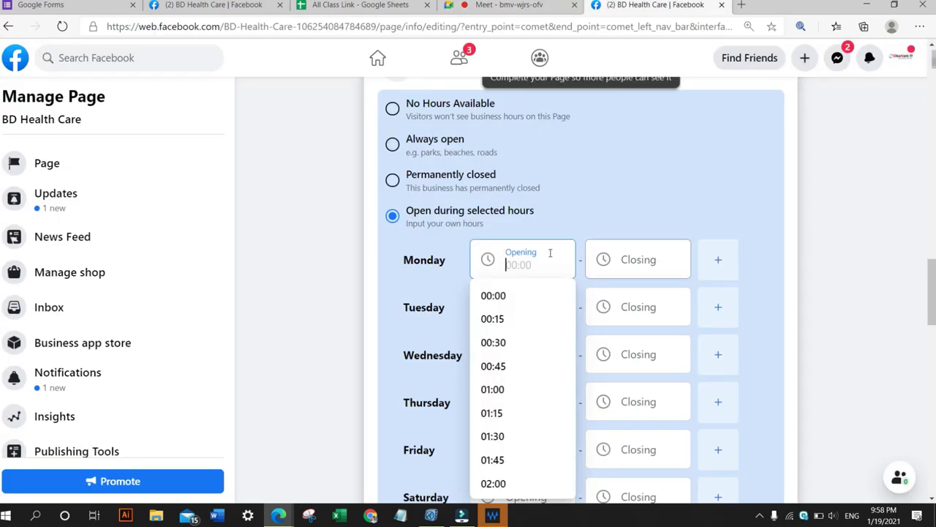
Go back to the Page notification settings and switch to receiving a notification in real time for each activity.
left_click(197, 4)
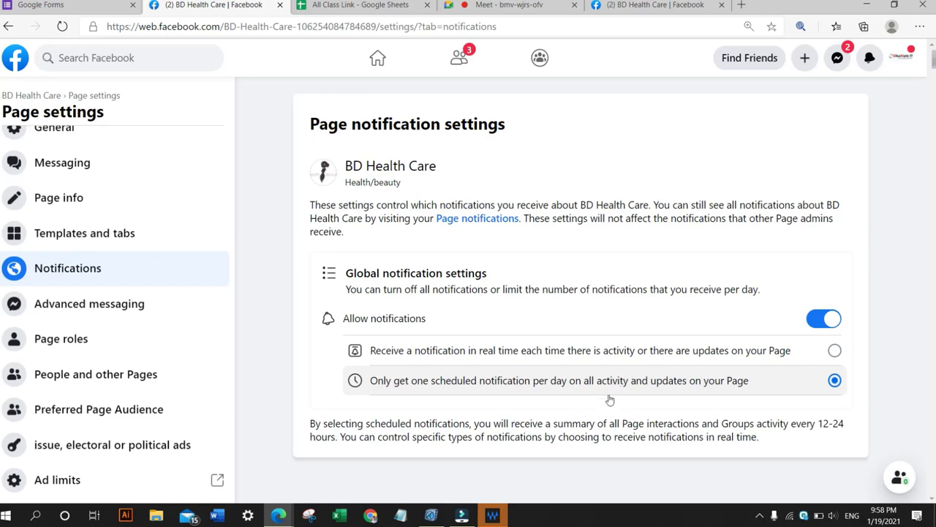
left_click(468, 359)
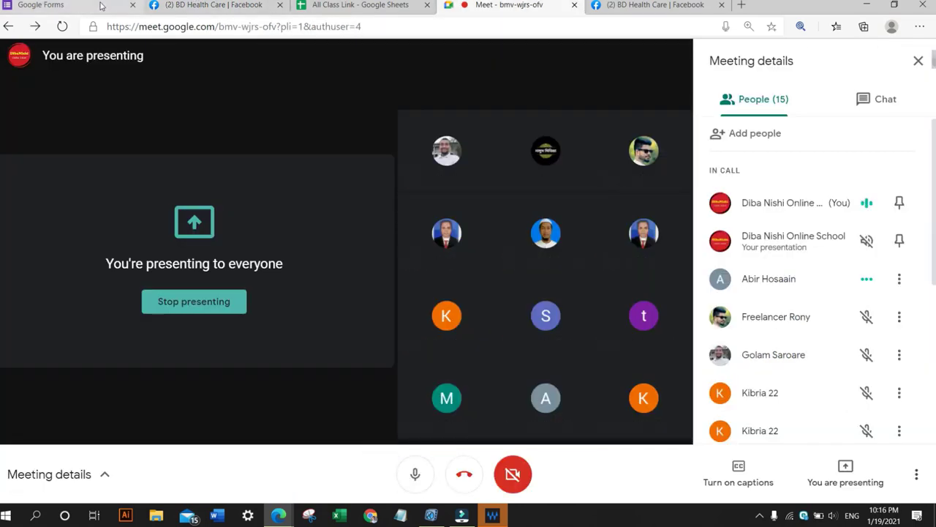
left_click(209, 5)
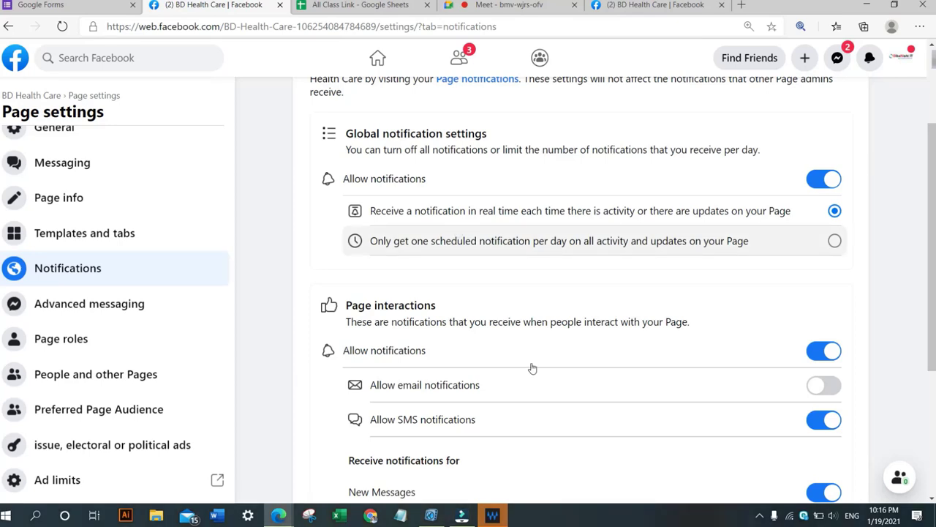
Browse the Page settings list and open Page roles.
scroll(74, 174, "down", 3)
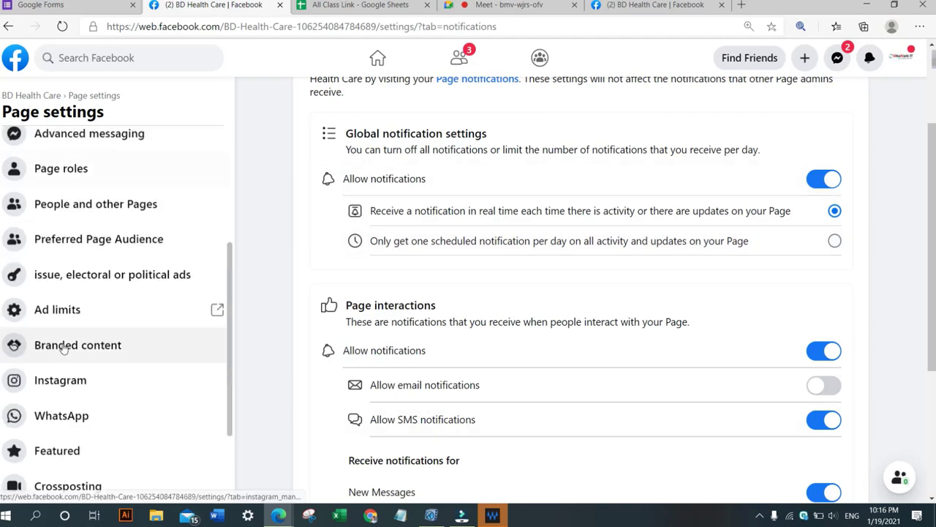
scroll(74, 174, "up", 1)
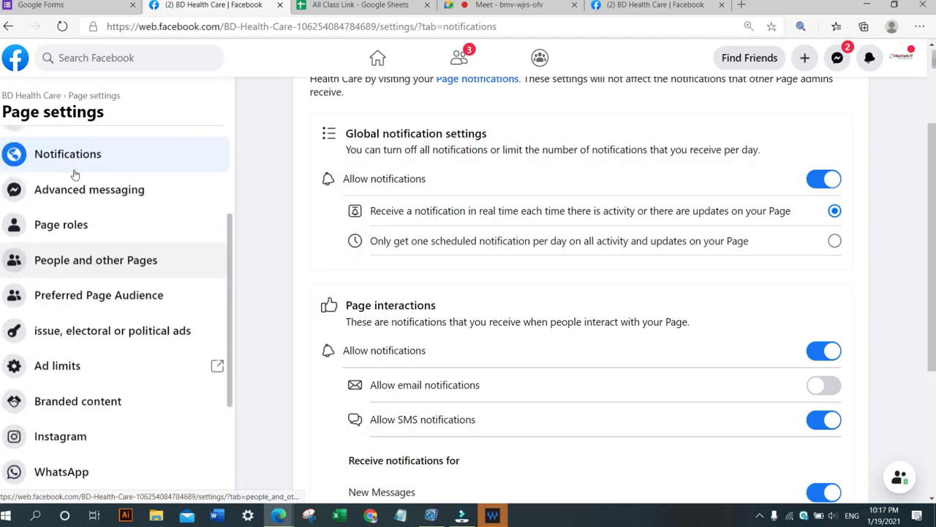
scroll(88, 220, "down", 1)
scroll(100, 253, "down", 2)
scroll(101, 251, "up", 2)
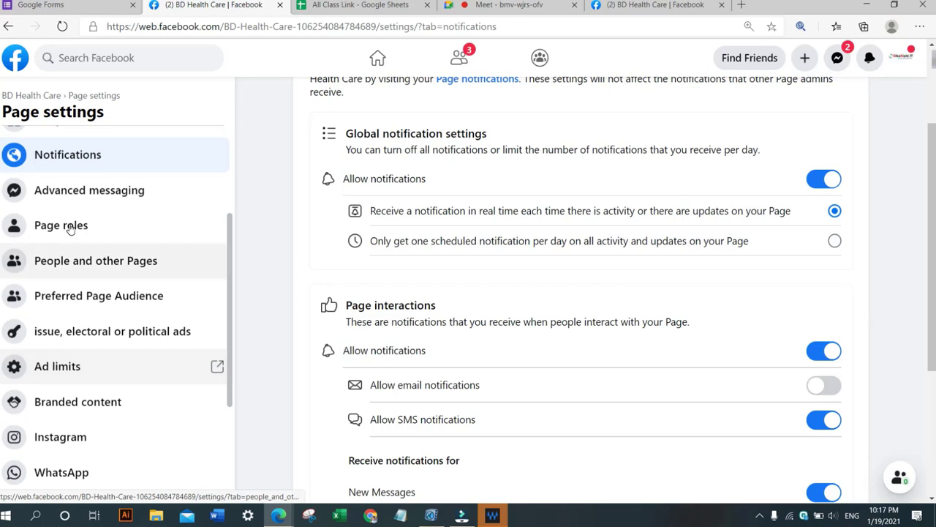
scroll(75, 225, "up", 3)
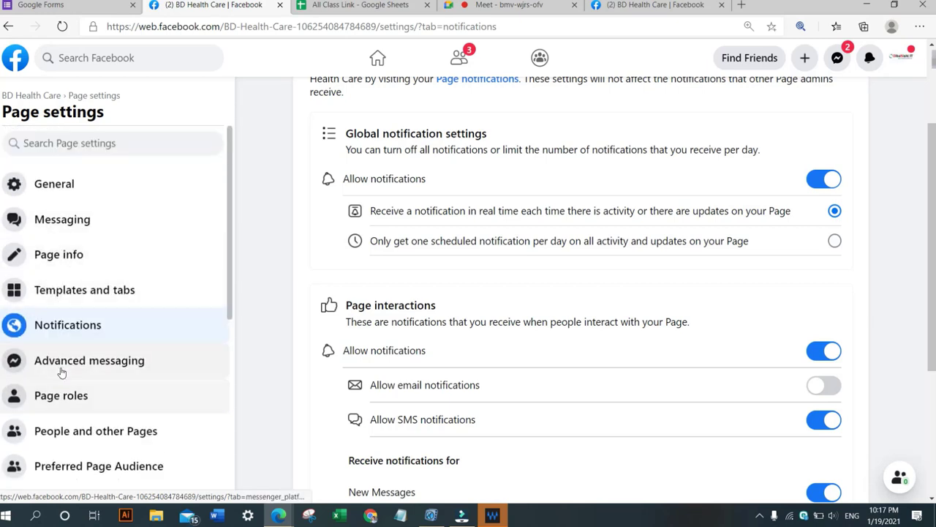
scroll(63, 371, "down", 1)
left_click(61, 340)
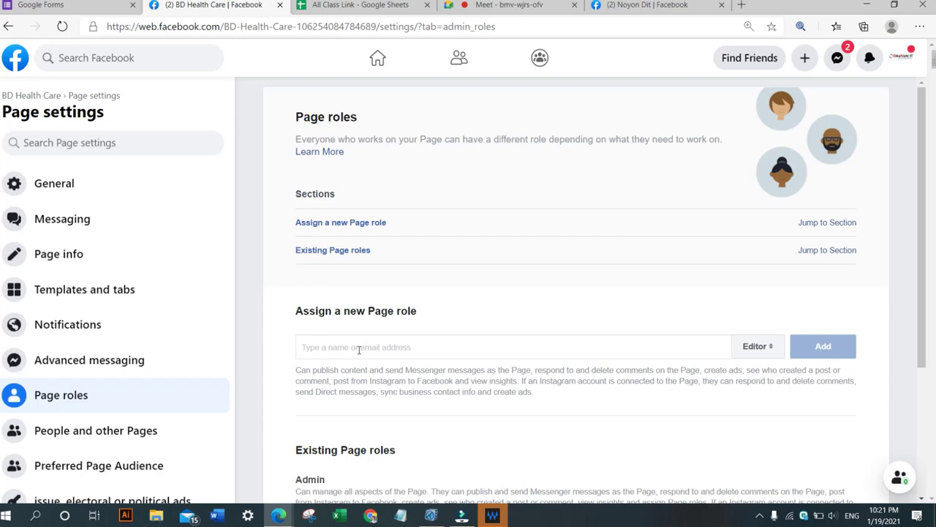
Search for a friend by name, select them as the new Page role member, and set the role to Moderator.
type("so")
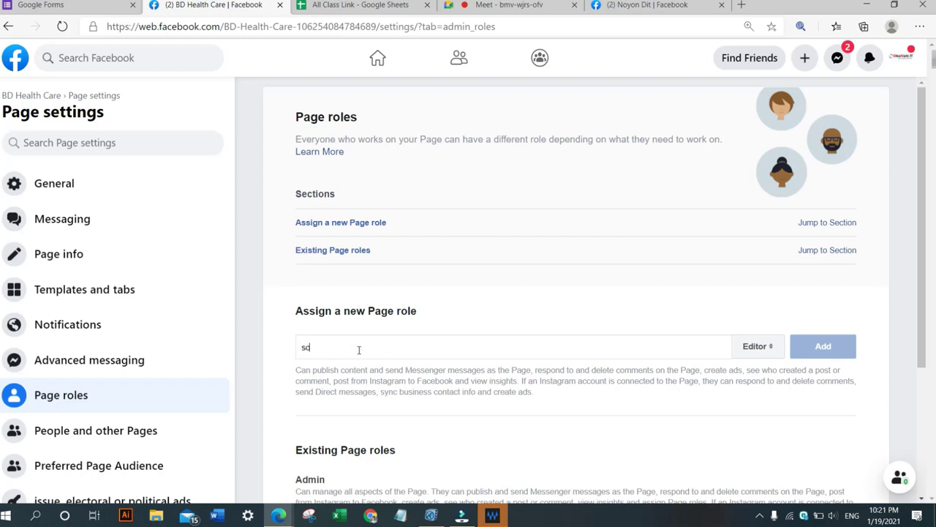
type("urcv")
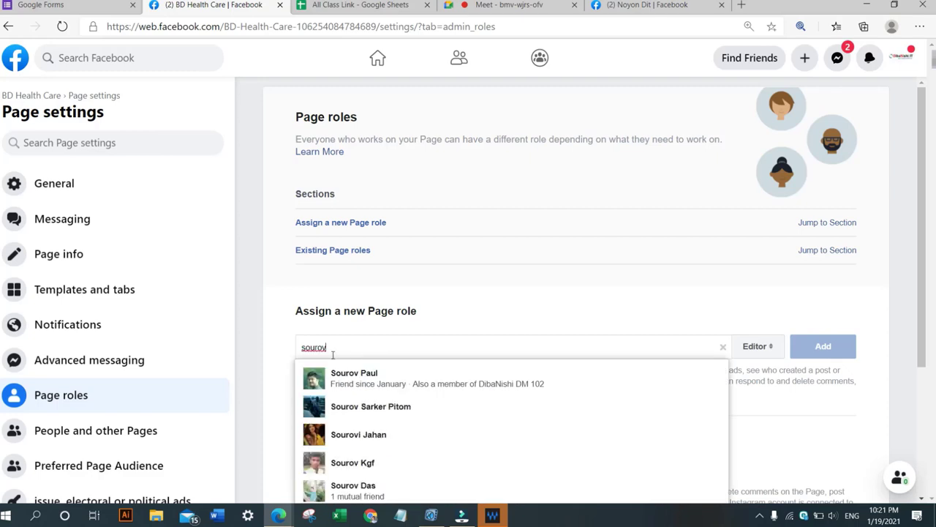
left_click(388, 382)
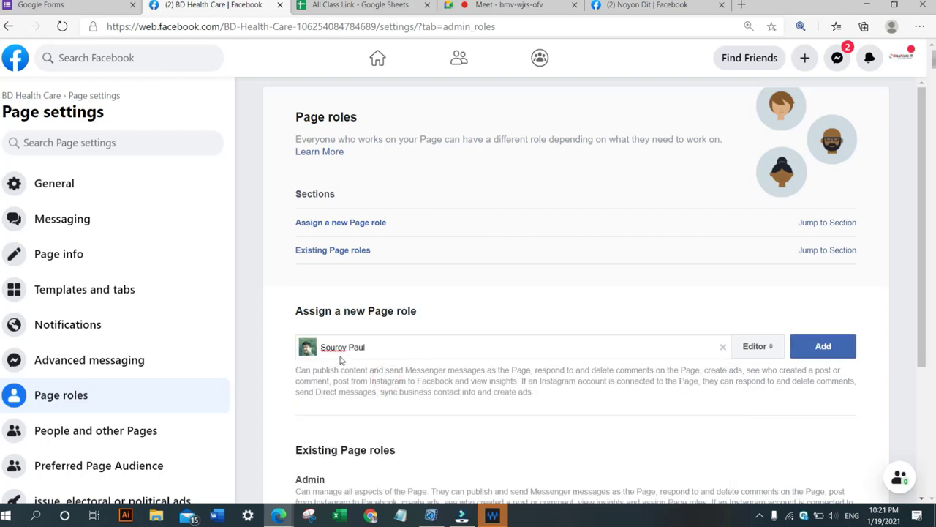
left_click(763, 348)
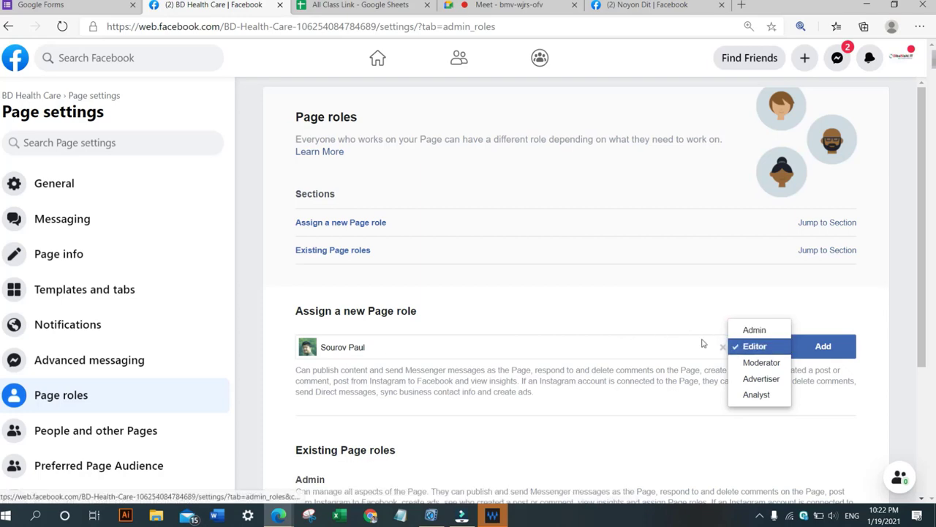
left_click(749, 361)
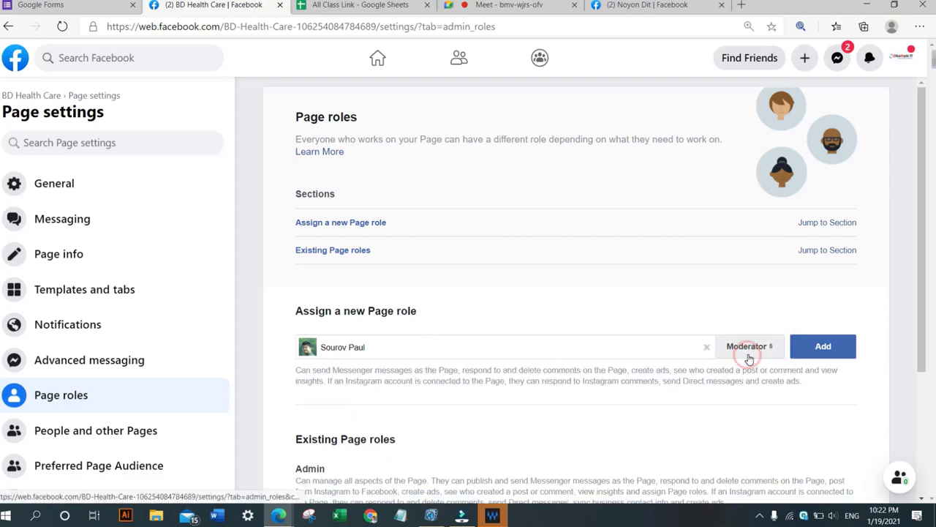
Add the Moderator role and re-enter the account password in the security prompt to confirm.
left_click(829, 352)
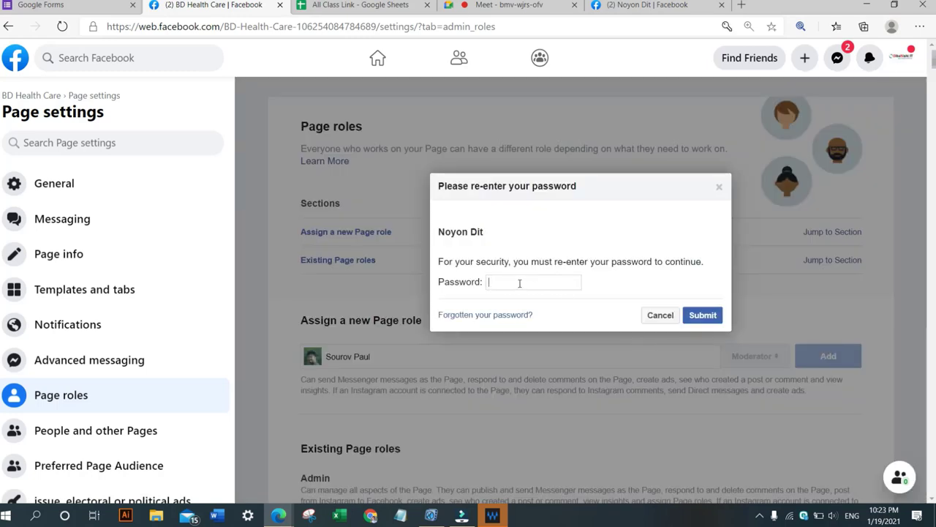
left_click(496, 279)
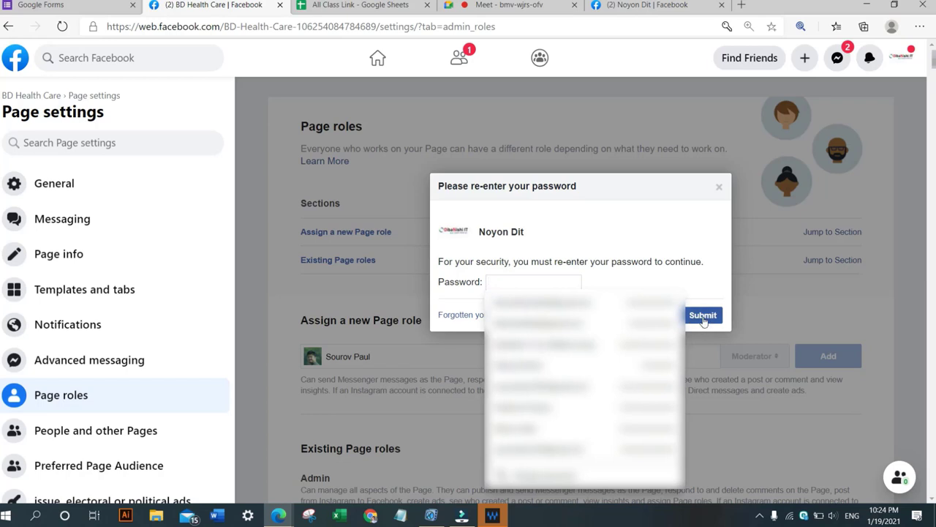
left_click(342, 360)
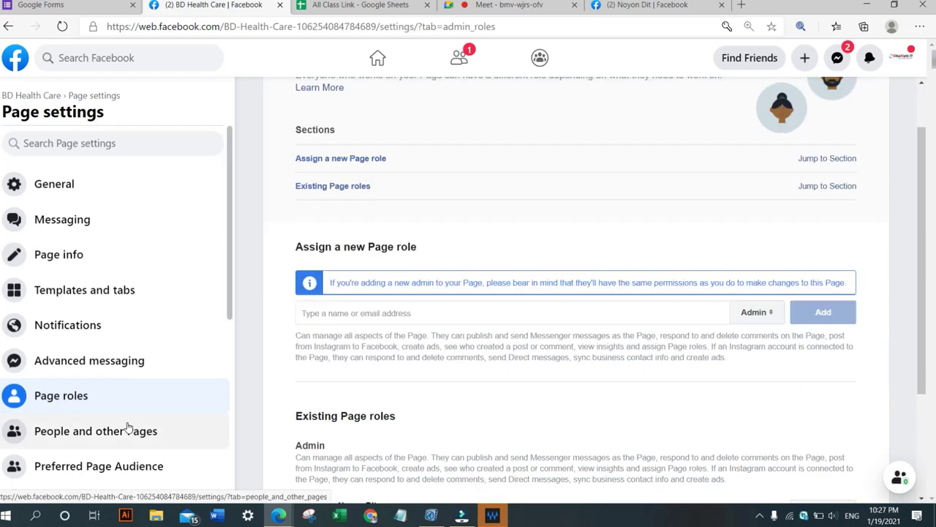
Open the Page's Messaging settings.
left_click(65, 222)
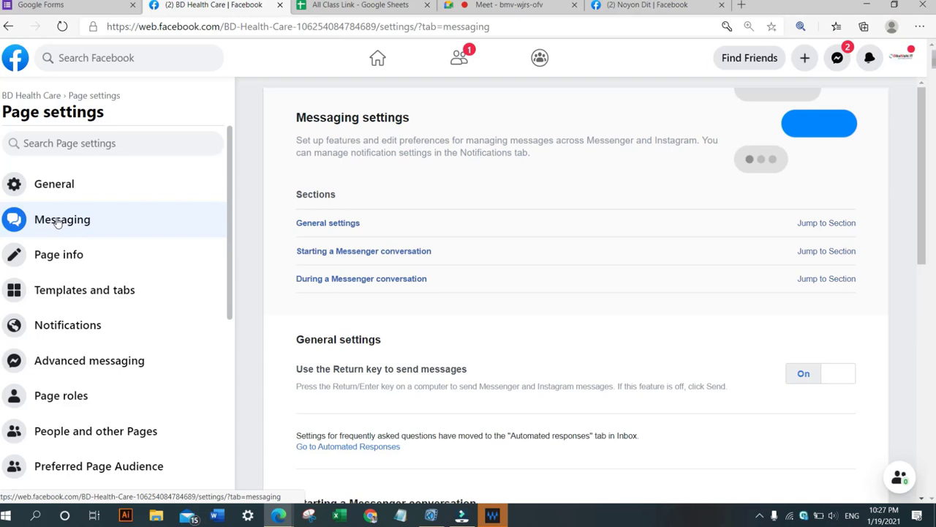
Switch to the profile tab, dismiss the notification, and search for and open the DibaNishi Online School Page.
left_click(664, 6)
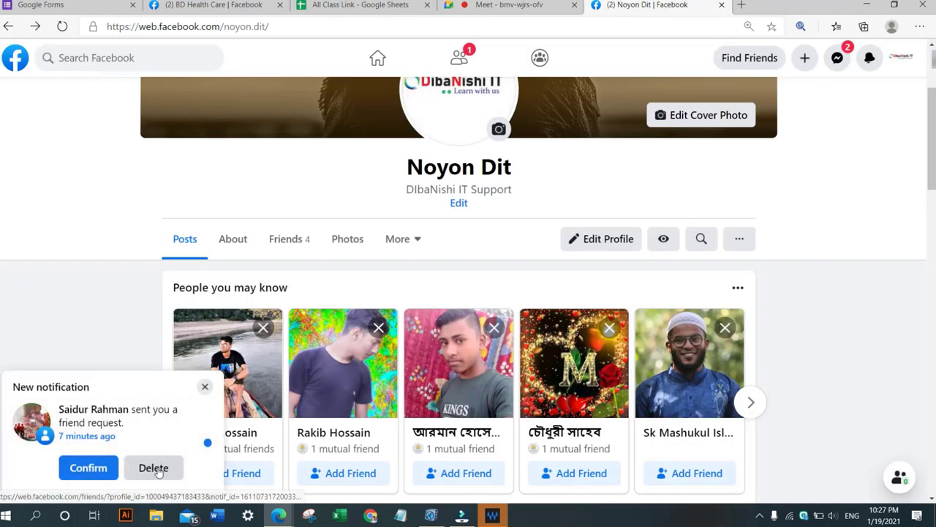
left_click(204, 387)
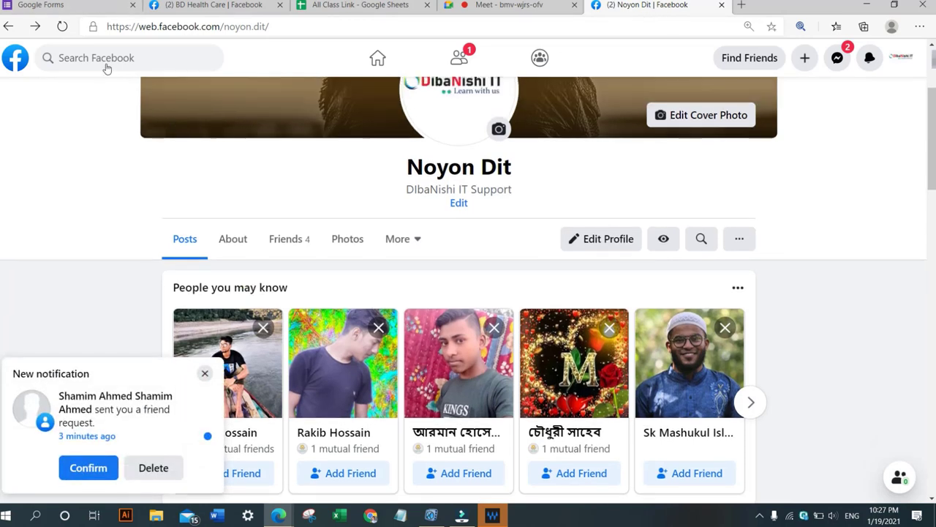
left_click(110, 57)
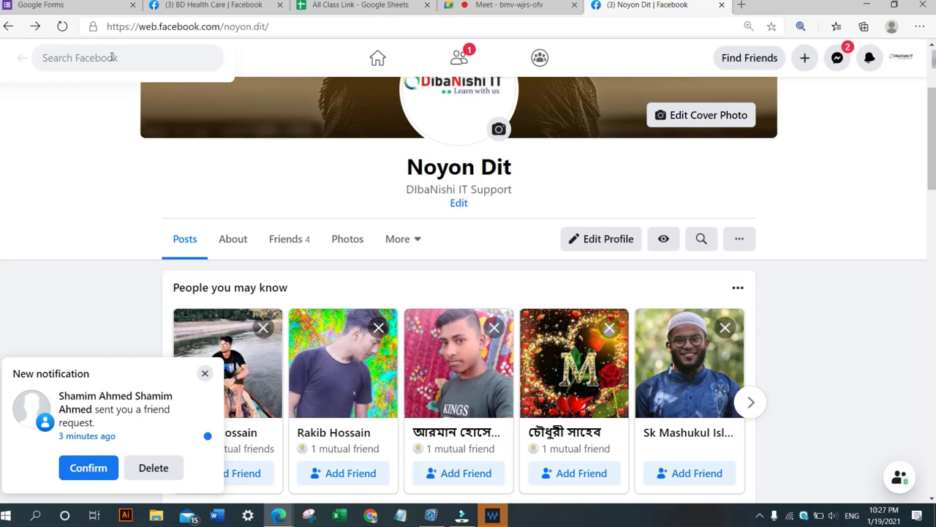
left_click(111, 57)
type("diba")
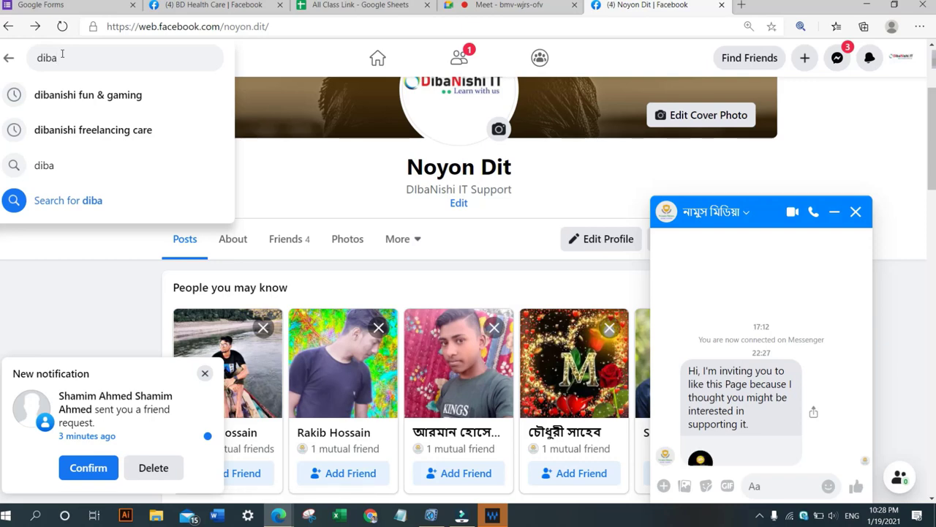
type("ni")
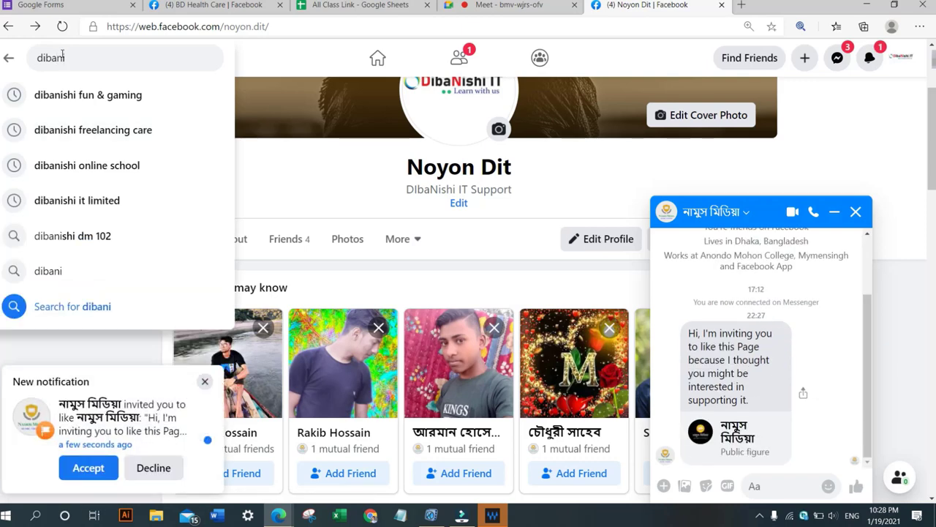
left_click(83, 172)
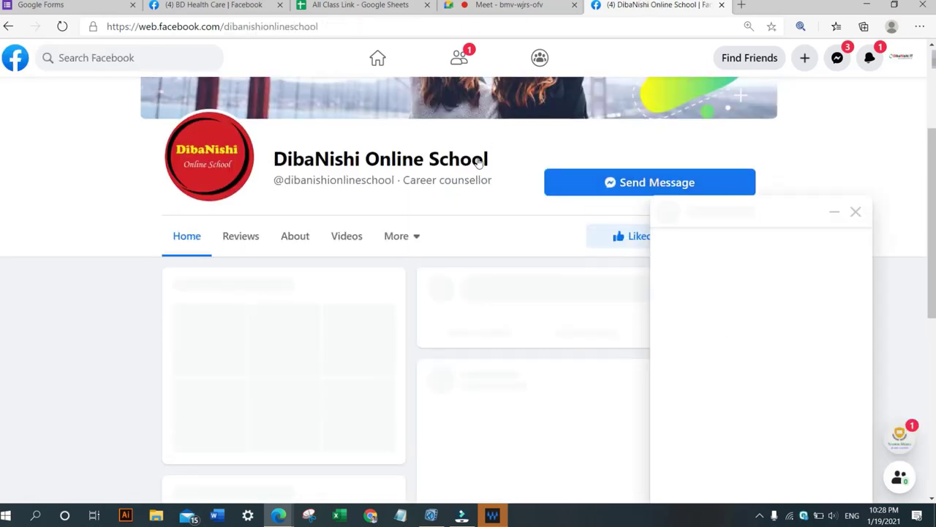
Close the open chat windows and start a Messenger conversation with DibaNishi Online School.
scroll(478, 163, "up", 3)
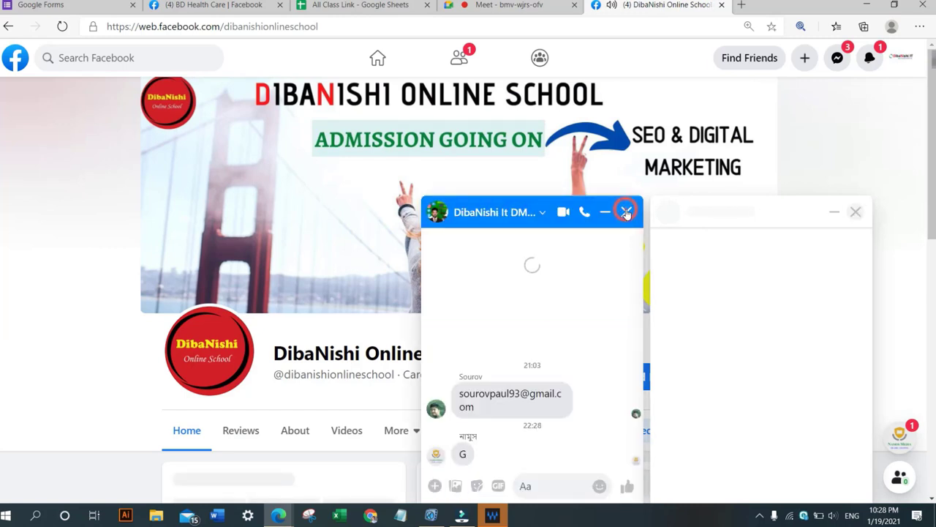
left_click(855, 214)
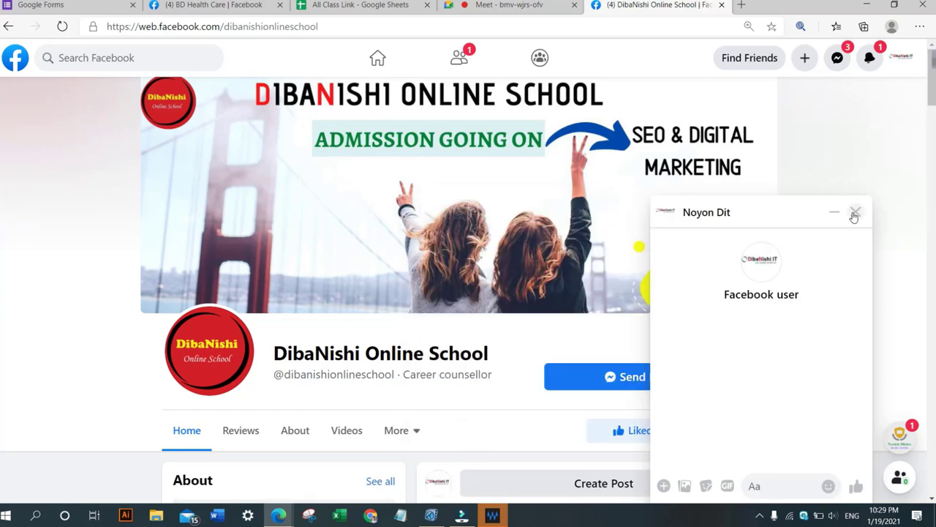
left_click(855, 214)
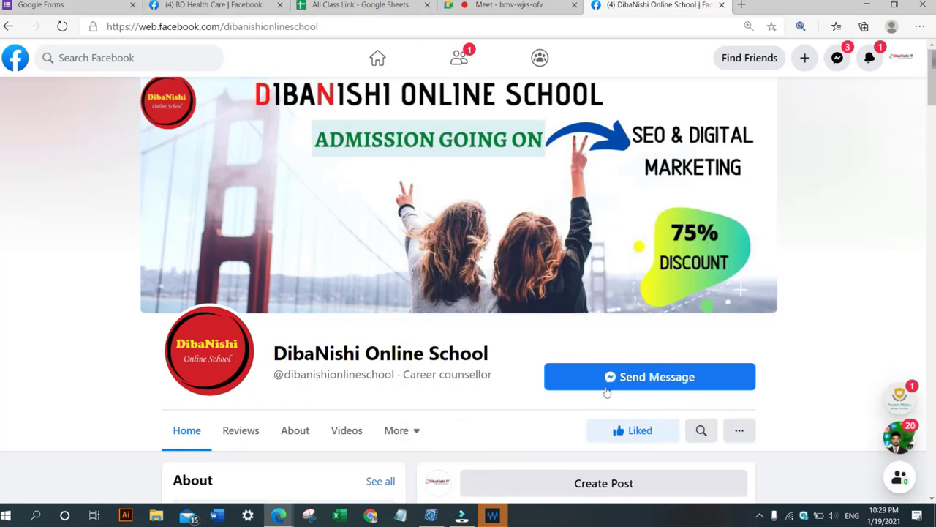
left_click(648, 377)
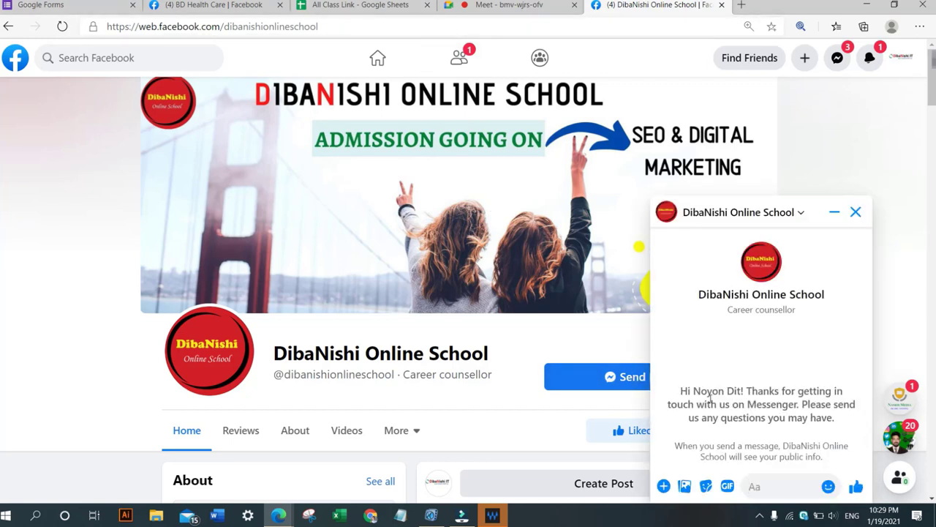
Read the Page's automatic Messenger greeting shown in the new chat.
left_click_drag(681, 392, 843, 392)
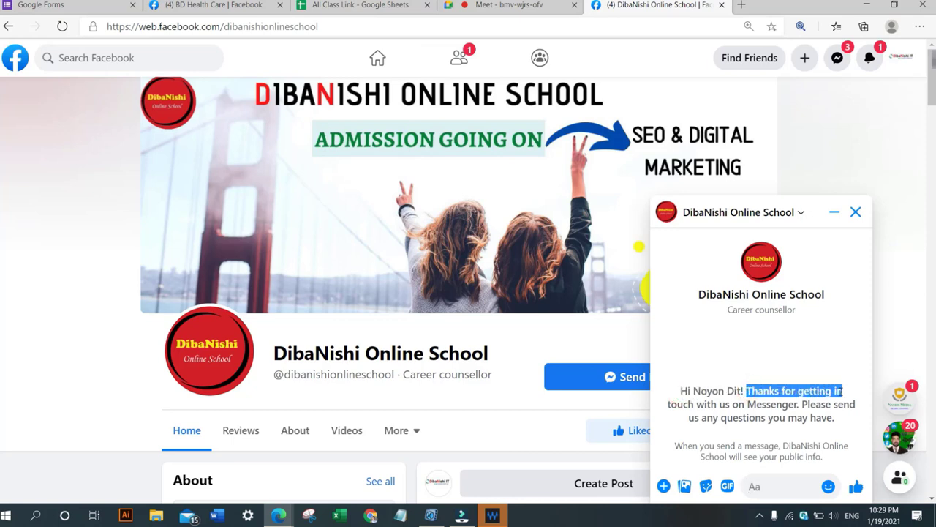
left_click_drag(668, 404, 835, 419)
left_click_drag(835, 418, 696, 390)
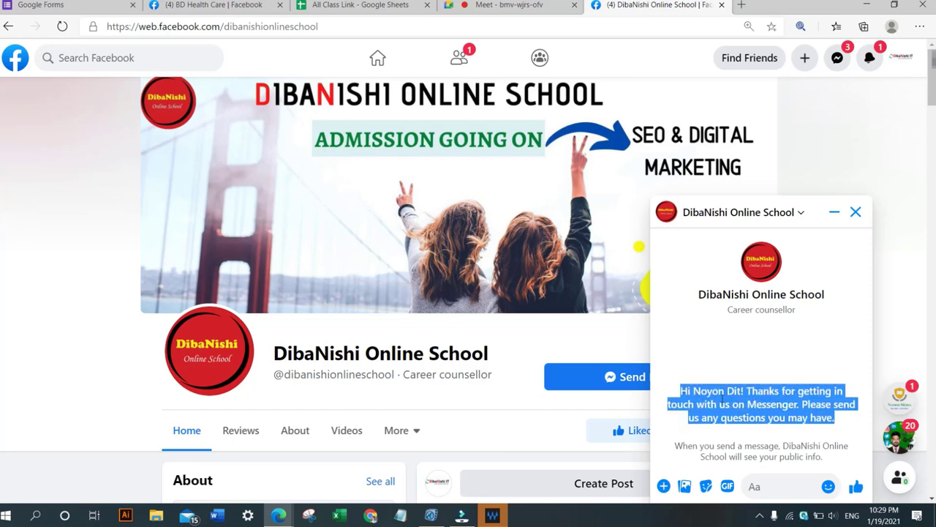
left_click(723, 398)
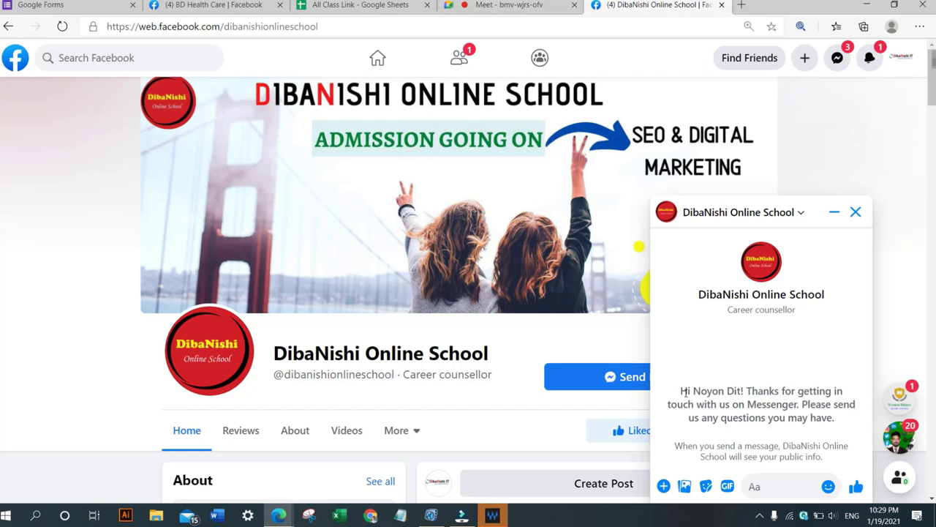
left_click_drag(681, 391, 818, 396)
left_click_drag(749, 405, 837, 432)
left_click(790, 405)
left_click(836, 421)
Send the message hi to DibaNishi Online School.
left_click(765, 480)
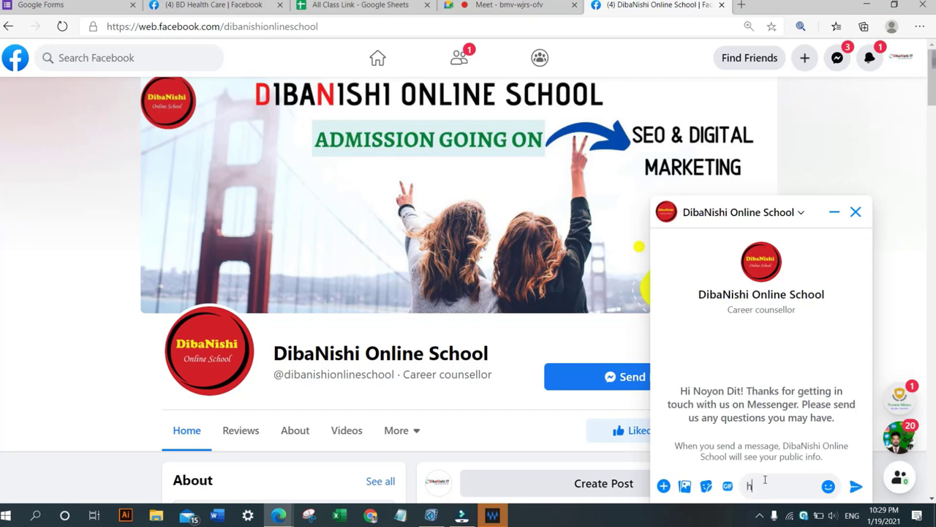
type("hi")
key("Return")
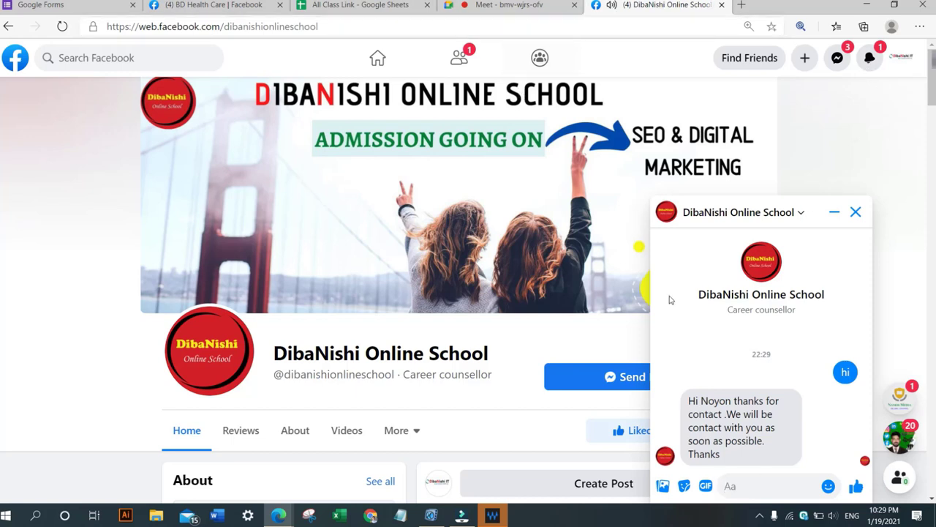
Examine the automatic reply the Page sent back in the chat.
left_click_drag(697, 401, 771, 404)
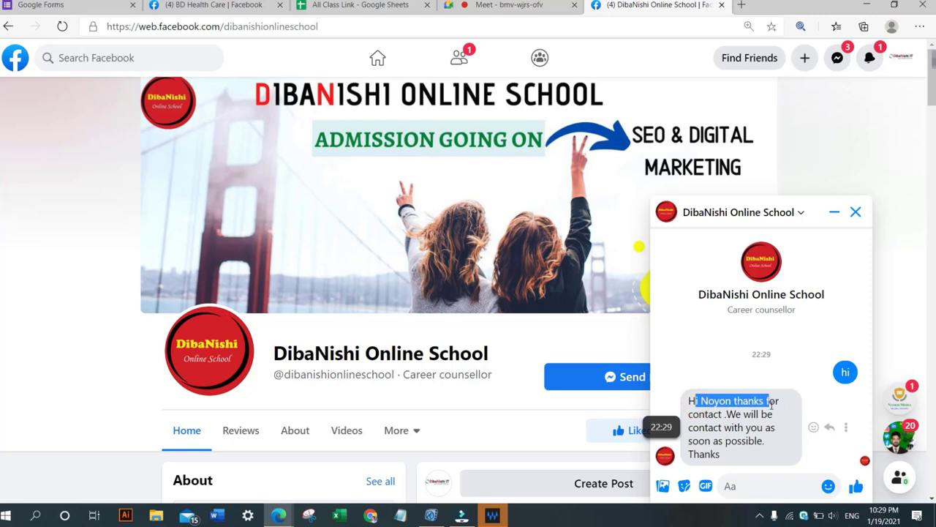
left_click(720, 426)
left_click_drag(728, 418, 732, 453)
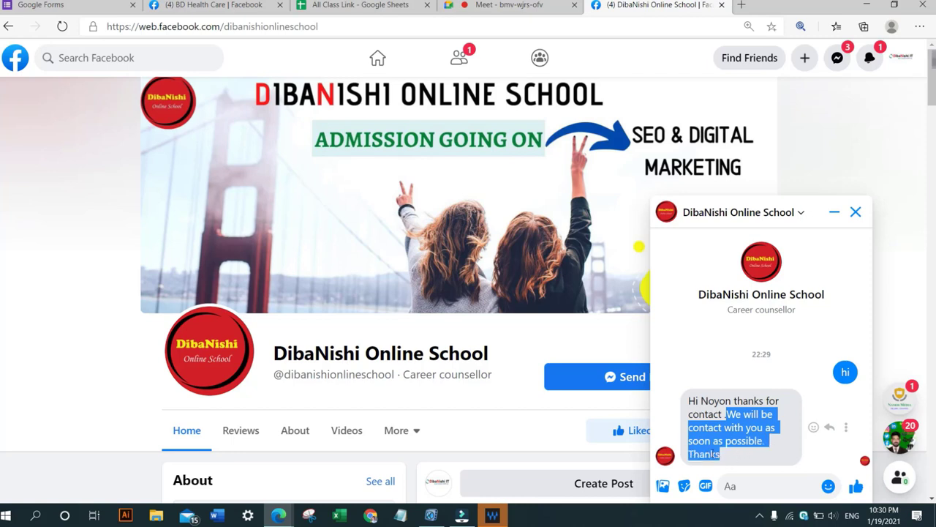
left_click(715, 454)
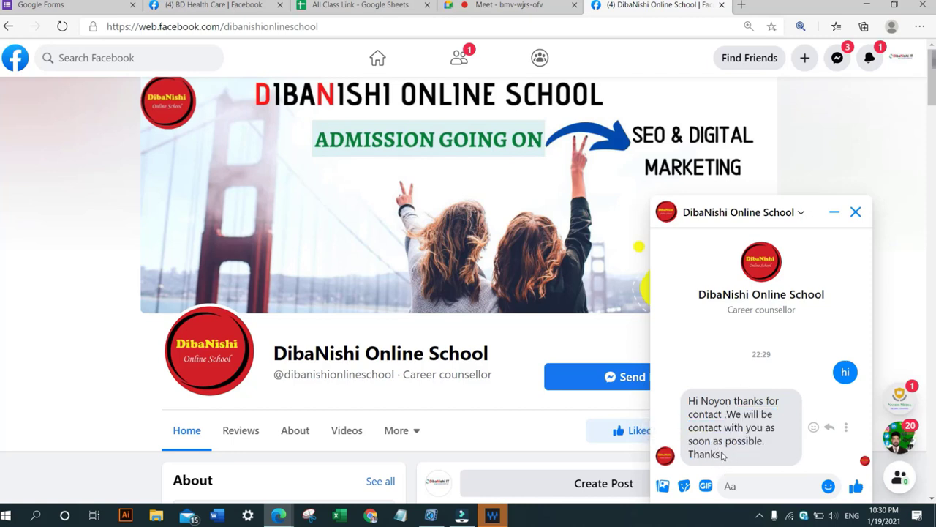
mouse_move(722, 455)
left_mouse_down()
mouse_move(729, 427)
mouse_move(688, 402)
mouse_move(720, 459)
left_mouse_up()
left_click(703, 401)
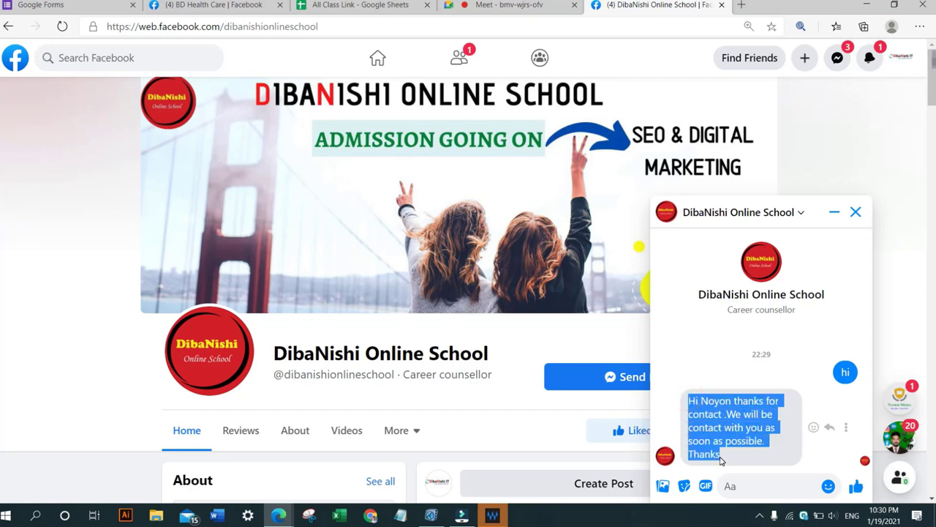
left_click(741, 394)
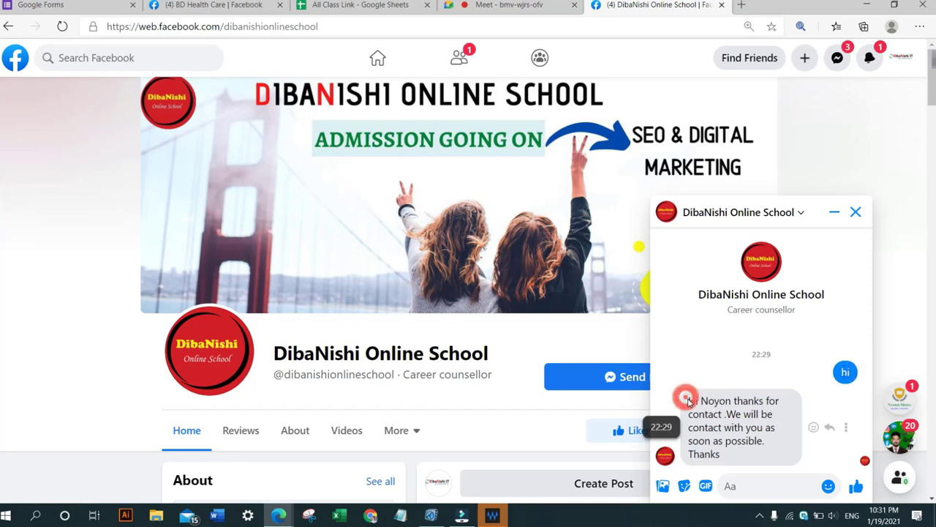
left_click_drag(686, 401, 725, 462)
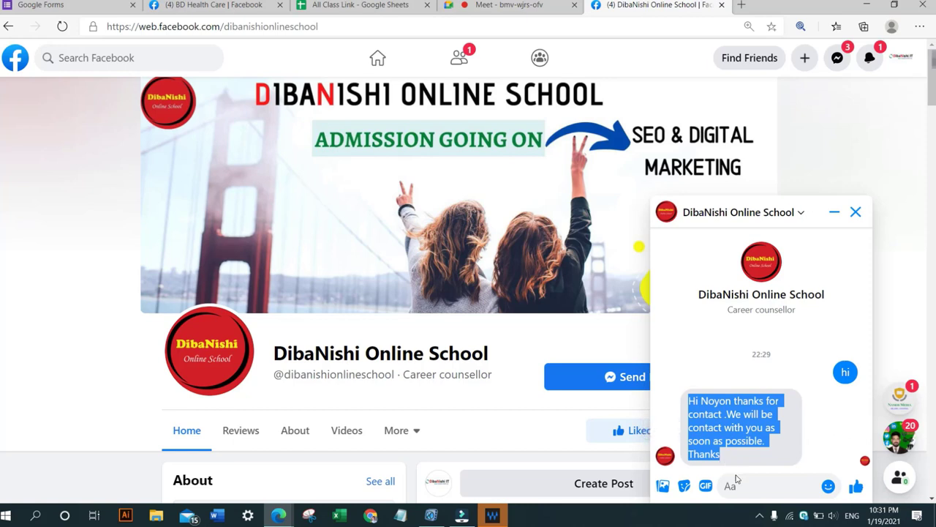
left_click(735, 482)
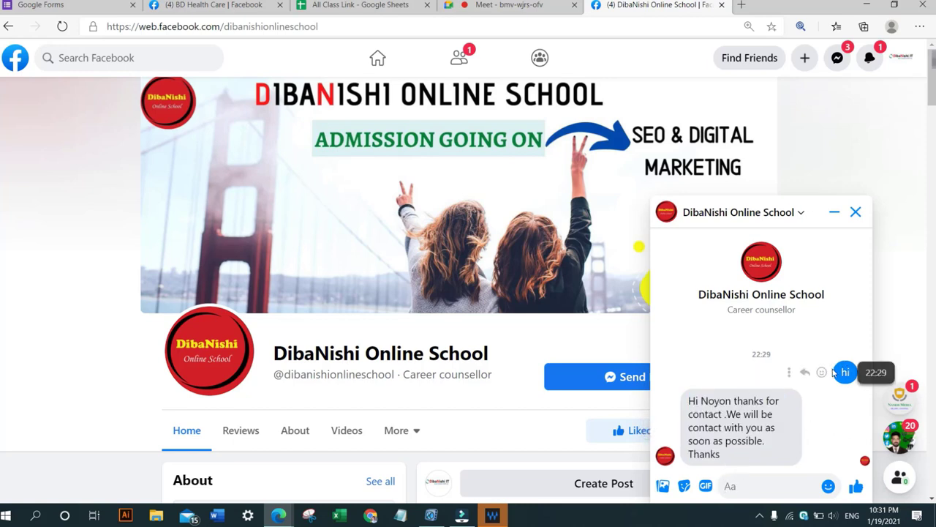
left_click_drag(758, 326, 690, 313)
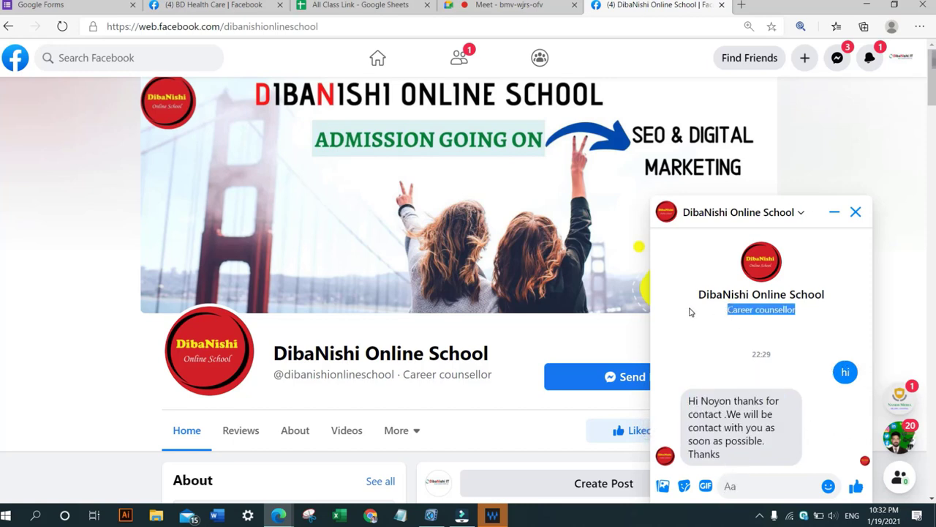
left_click(795, 329)
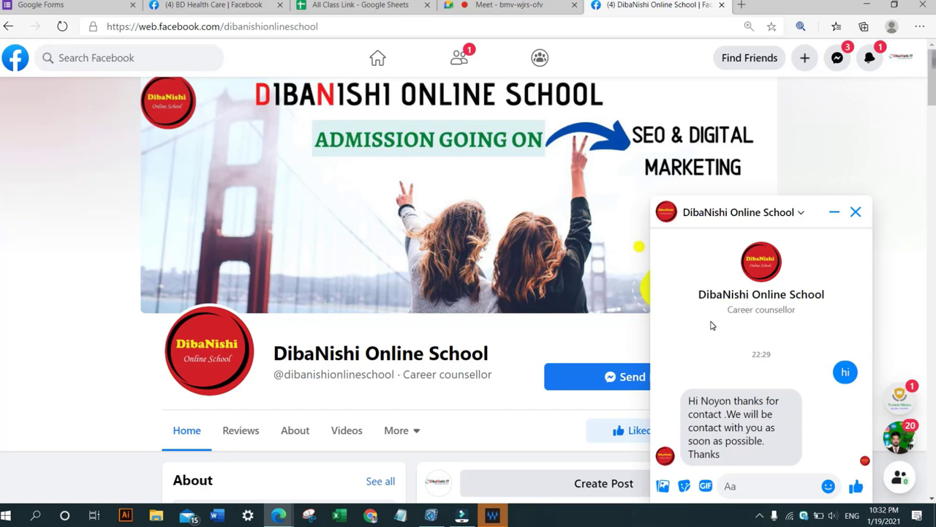
left_click_drag(724, 326, 802, 338)
left_click(802, 339)
Return to the BD Health Care Messaging settings and open Automated responses in the Inbox, dismissing the welcome dialog.
left_click(854, 213)
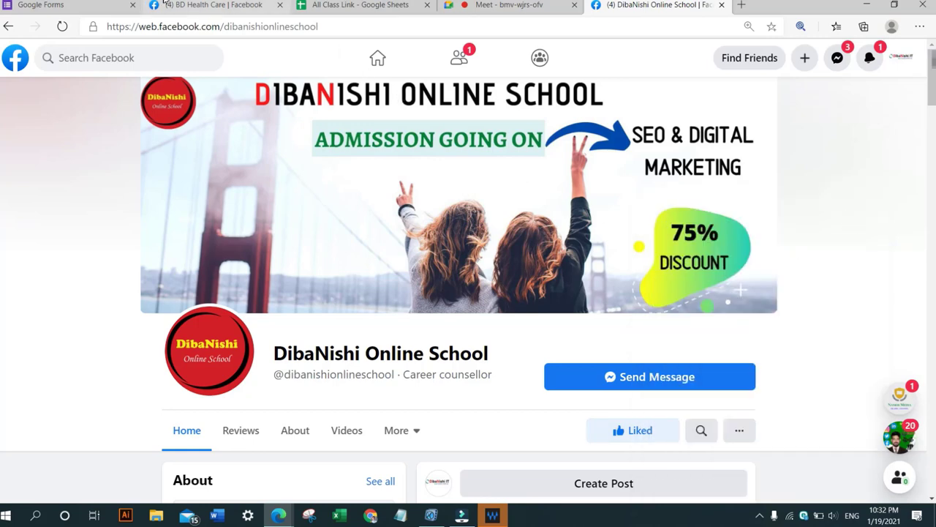
left_click(204, 5)
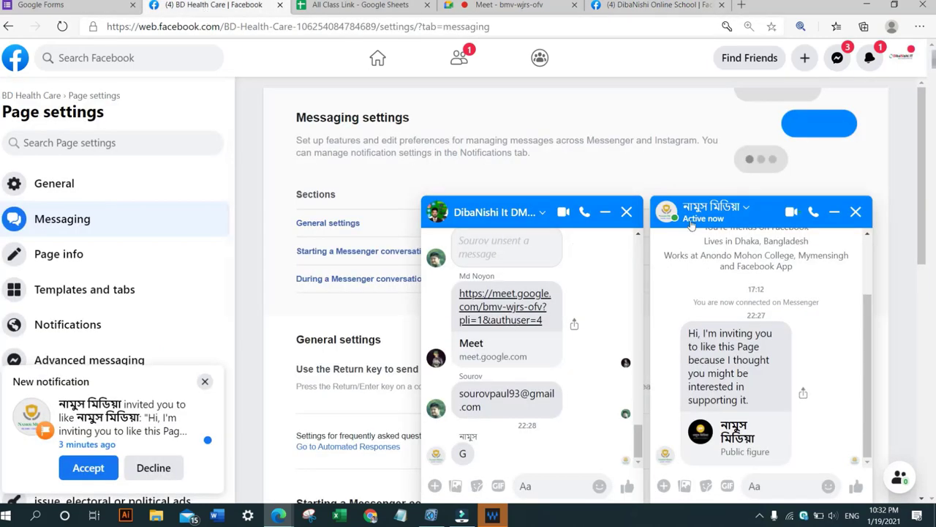
left_click(625, 212)
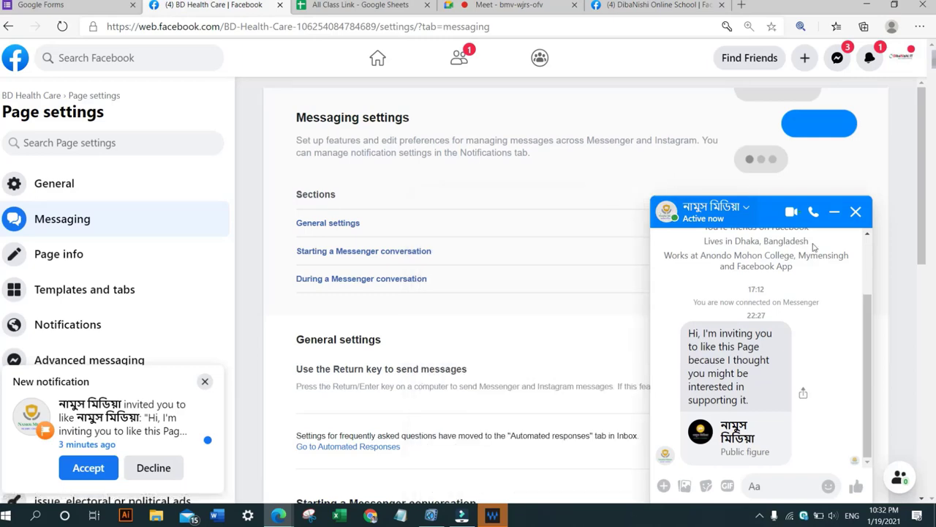
left_click(856, 211)
scroll(396, 286, "down", 2)
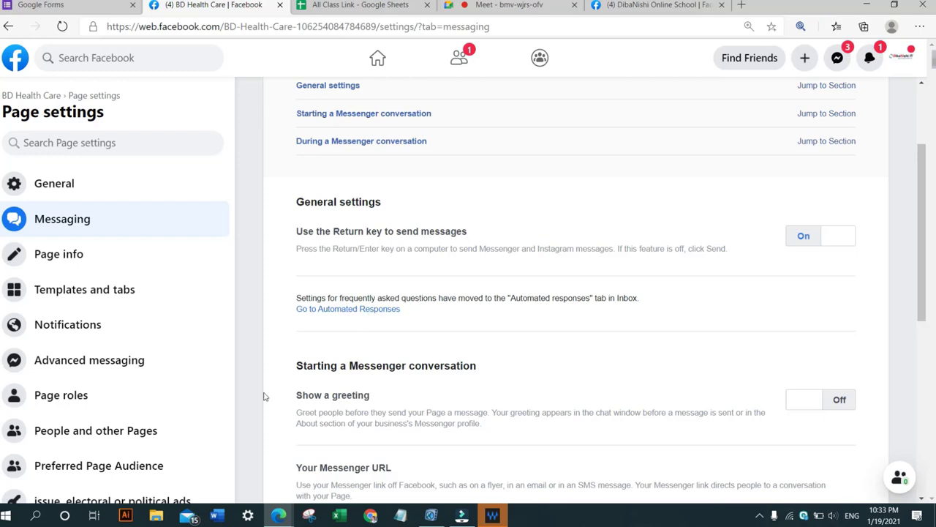
left_click(340, 311)
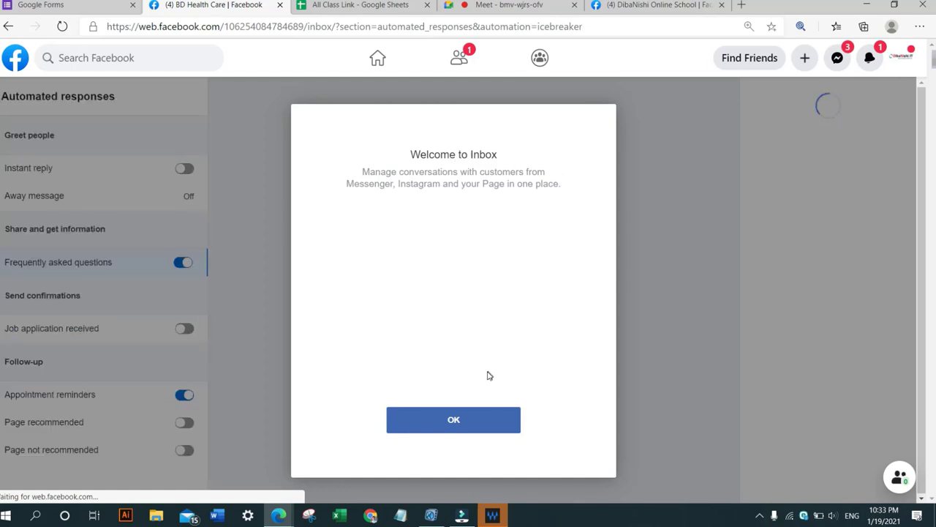
left_click(479, 426)
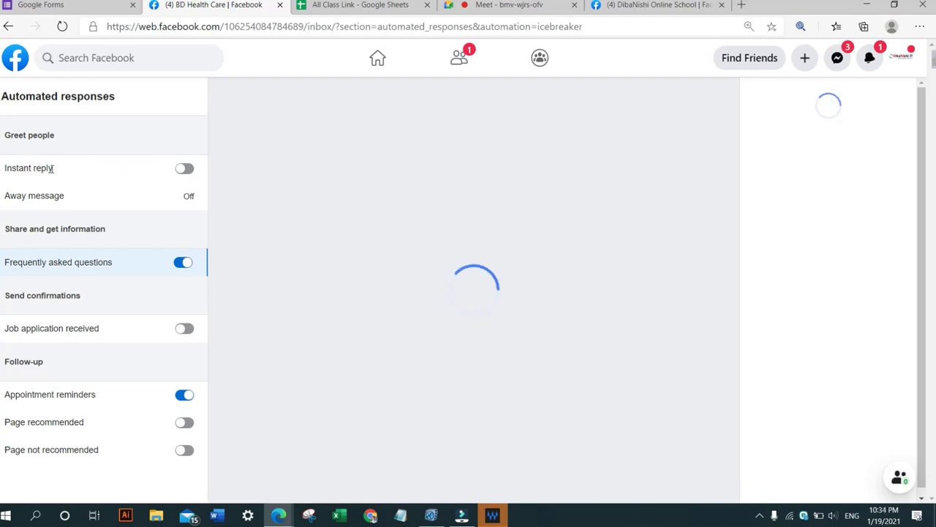
Turn the Instant reply automated response on and back off.
left_click_drag(53, 169, 1, 167)
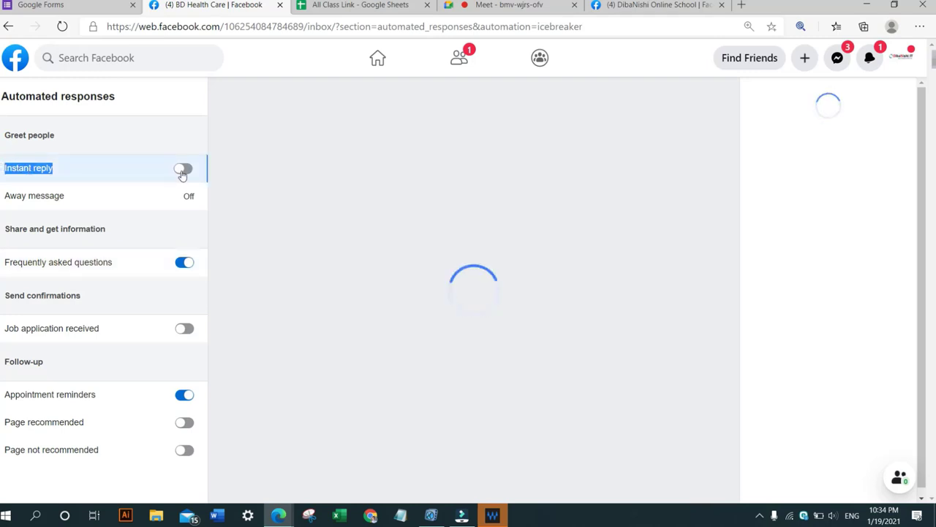
left_click(48, 168)
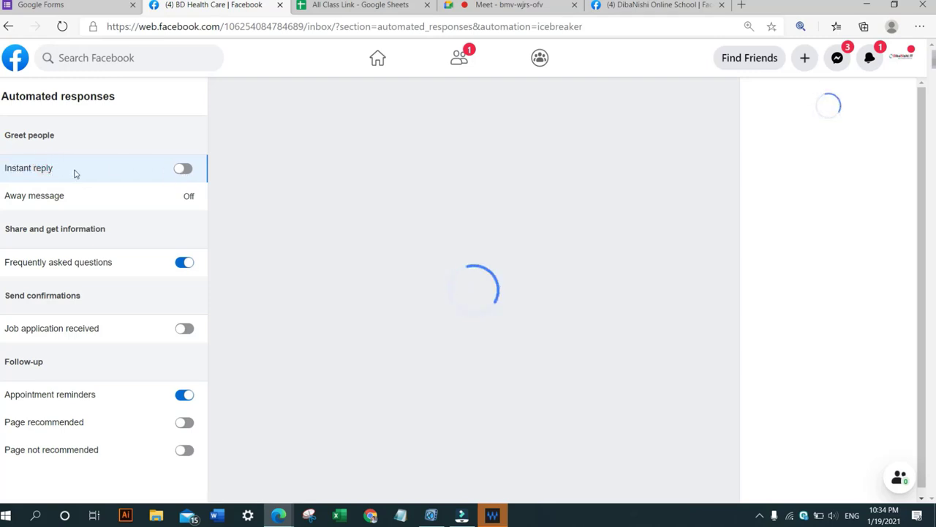
left_click(183, 168)
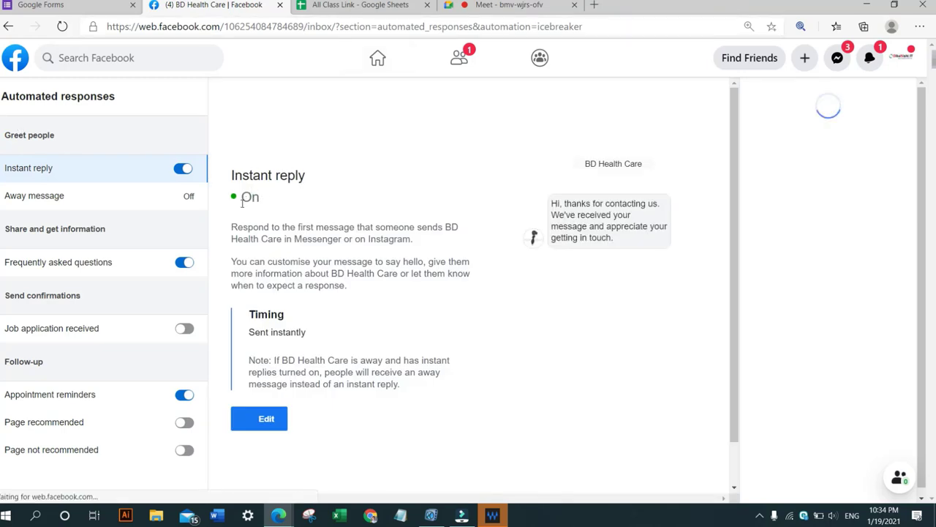
left_click(187, 173)
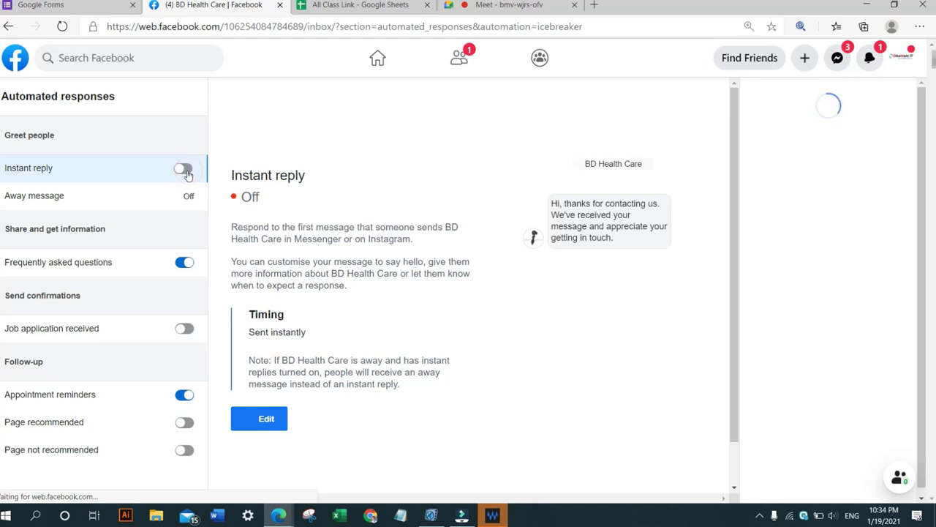
Turn the Instant reply automated response on and review its timing and message preview.
left_click(182, 172)
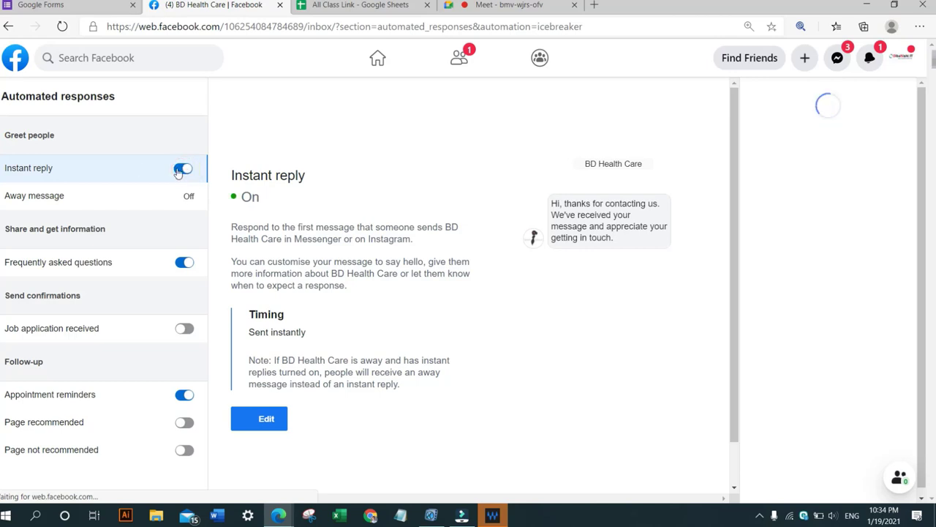
triple_click(17, 167)
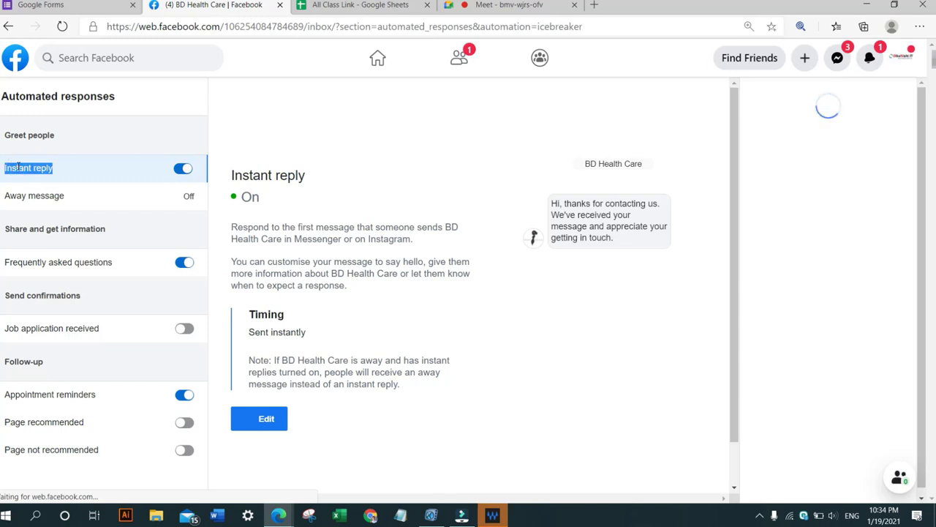
left_click(71, 170)
scroll(335, 174, "down", 1)
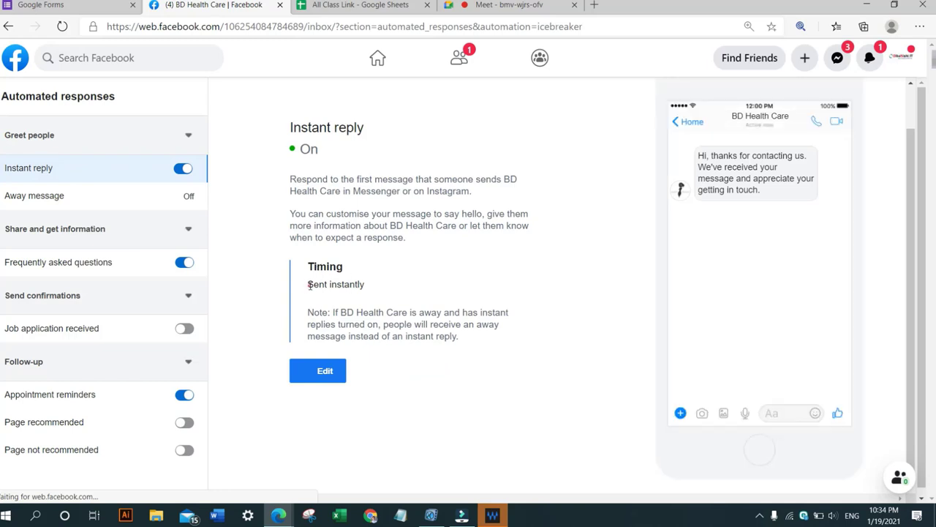
left_click_drag(307, 284, 368, 288)
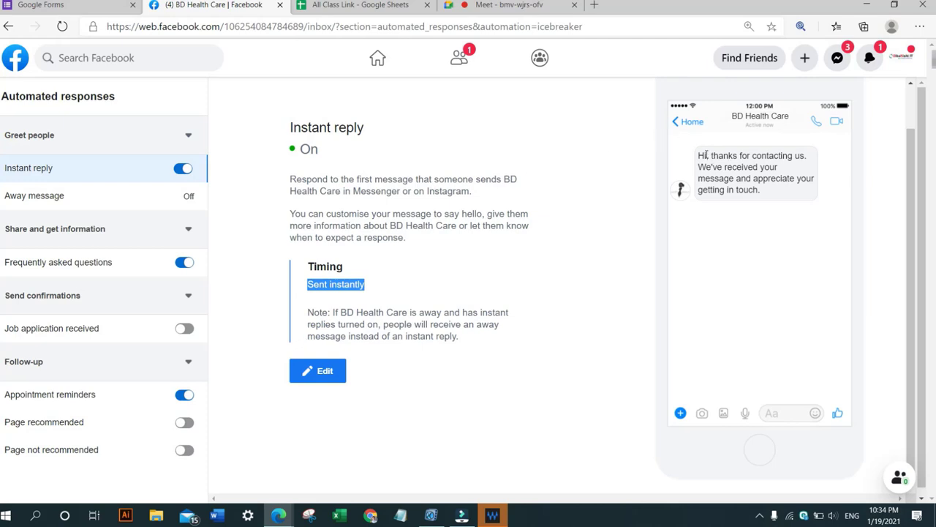
left_click_drag(701, 155, 780, 192)
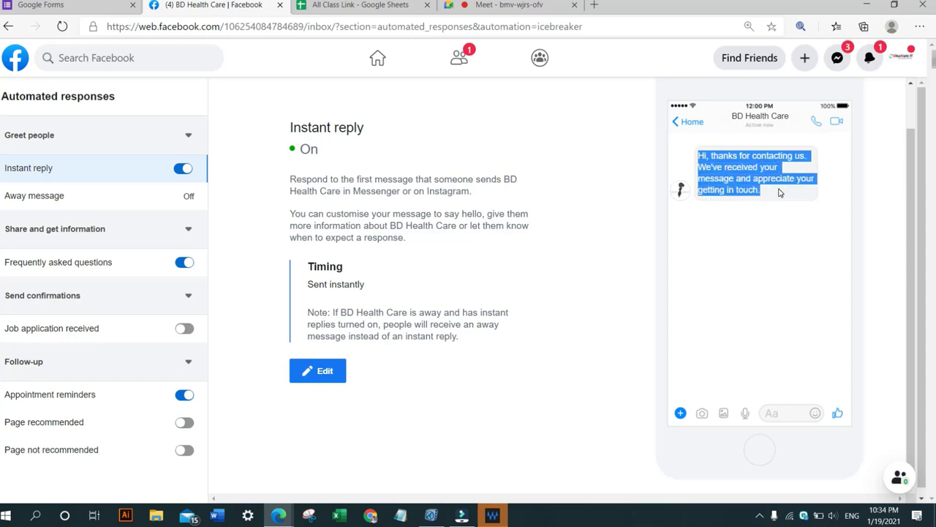
Open the instant reply message for editing and examine its current text.
left_click(319, 372)
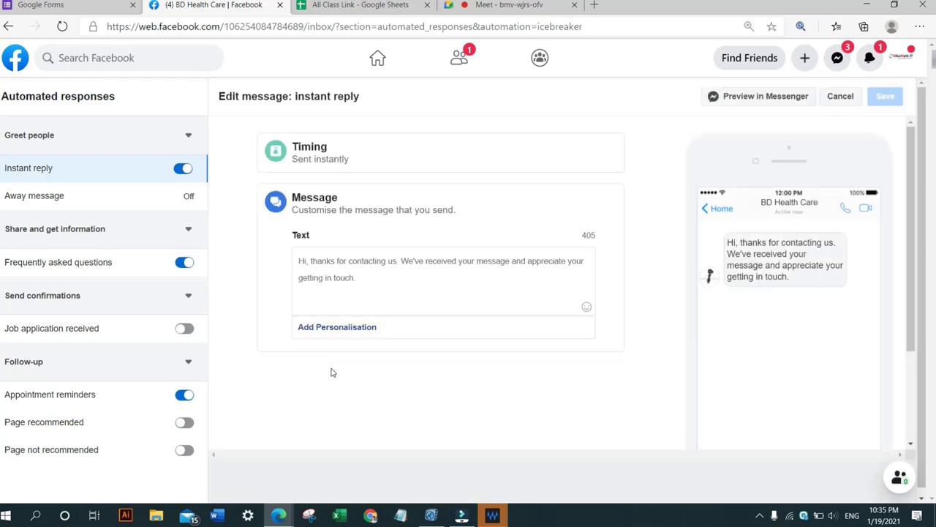
triple_click(335, 261)
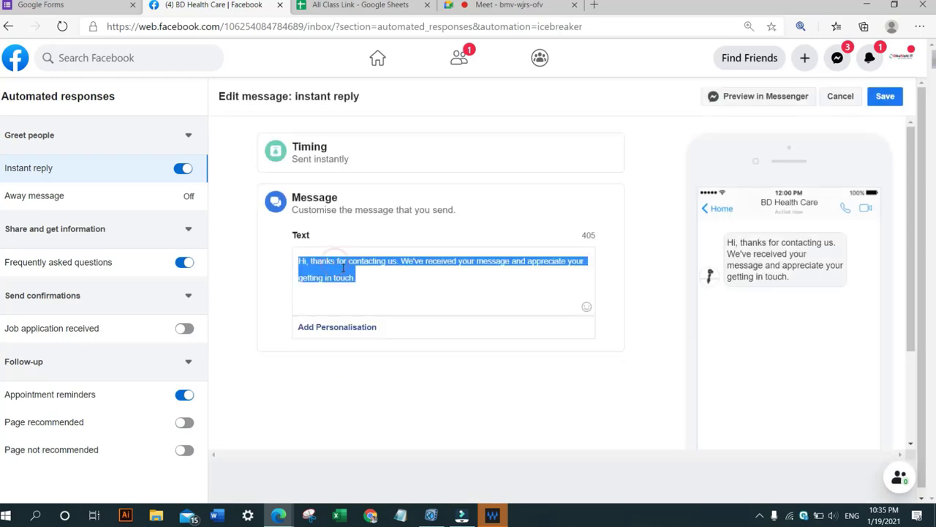
left_click(358, 278)
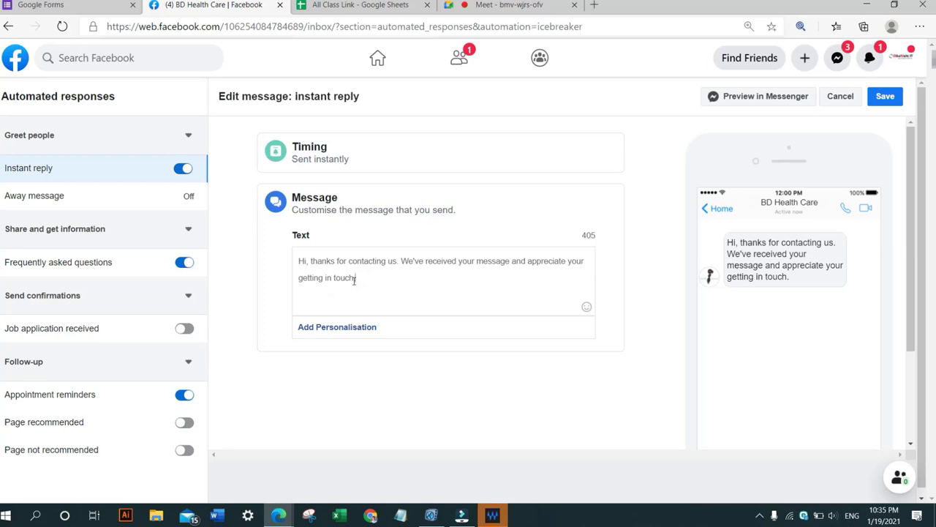
left_click_drag(354, 278, 335, 261)
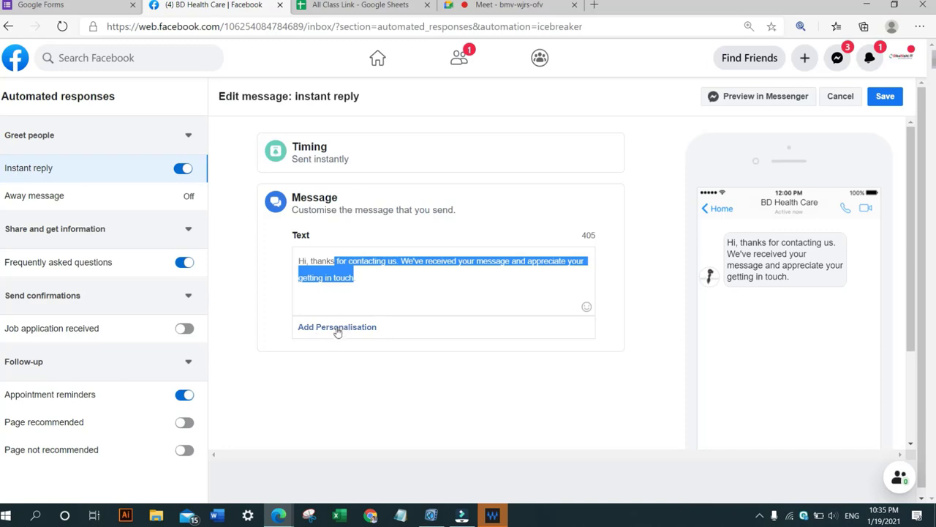
left_click(341, 280)
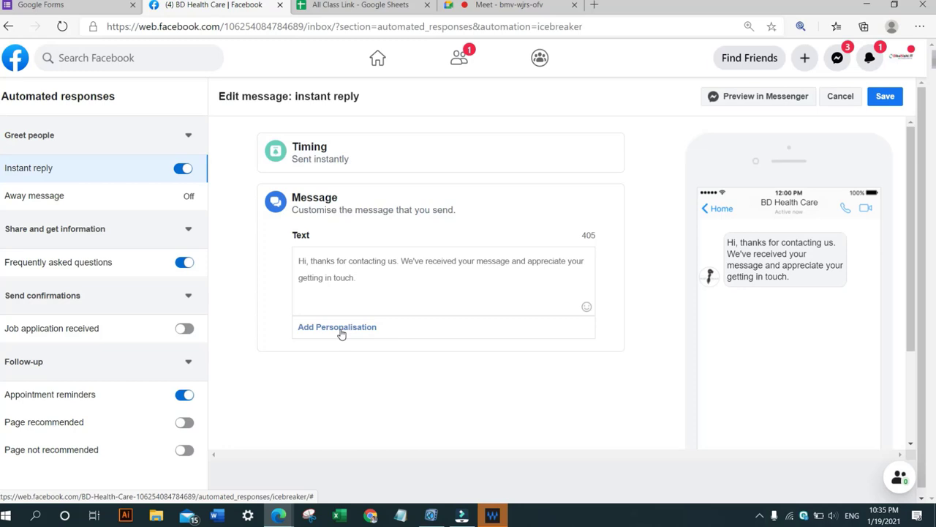
left_click(341, 331)
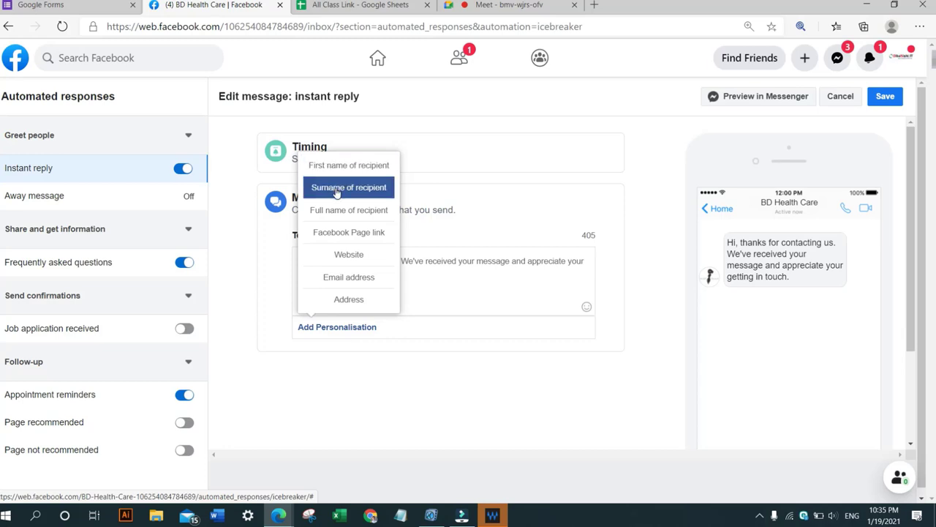
left_click(371, 211)
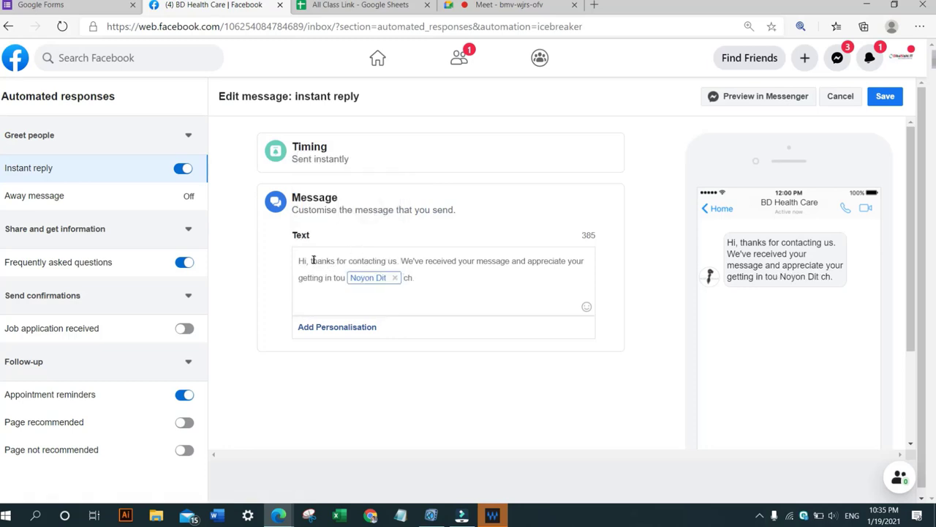
left_click(394, 277)
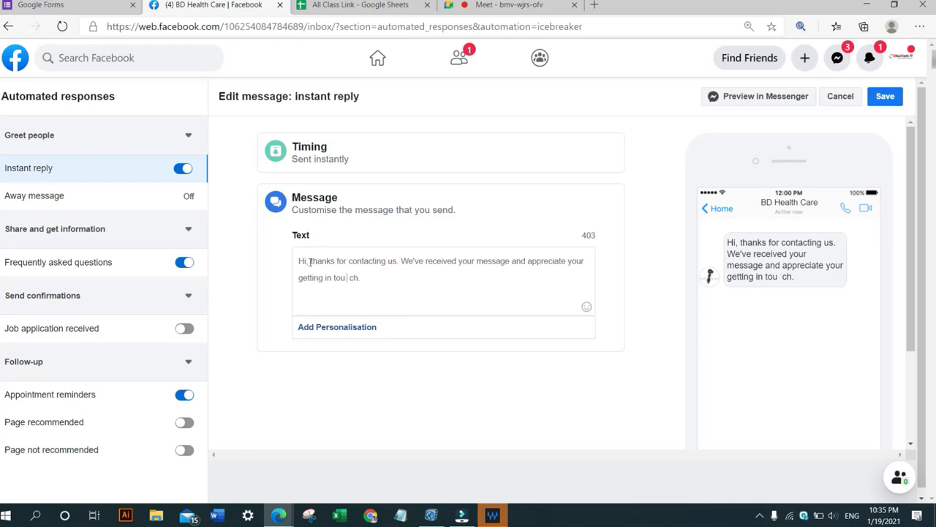
Replace the comma after Hi with the Full name of recipient personalisation.
left_click(308, 261)
key("BackSpace")
left_click(333, 328)
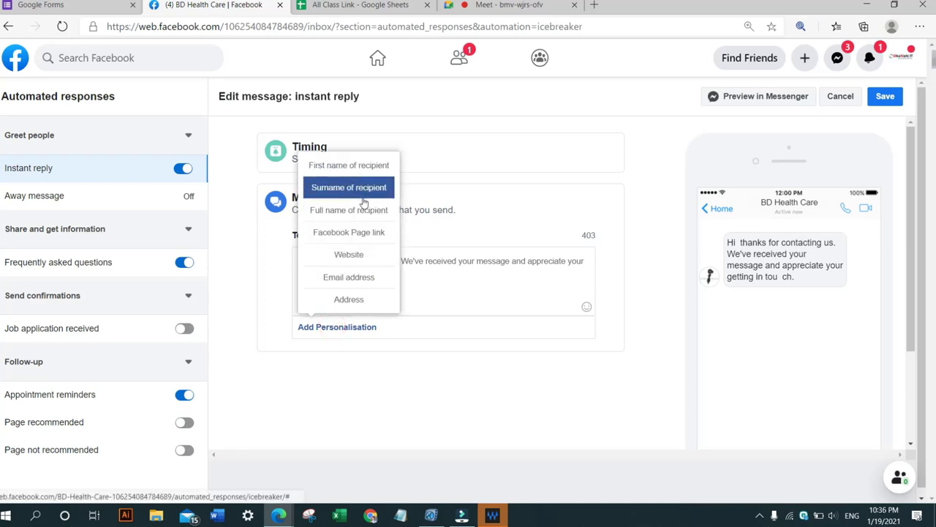
left_click(344, 210)
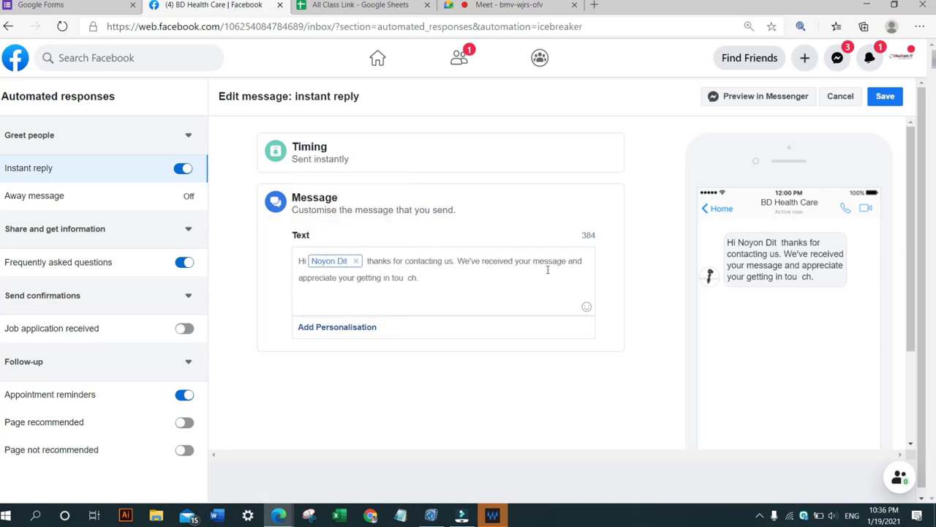
Replace the text after 'thanks for contacting us.' with 'We will be contact with you as soon as possible.'.
left_click(407, 278)
left_click_drag(434, 288, 463, 261)
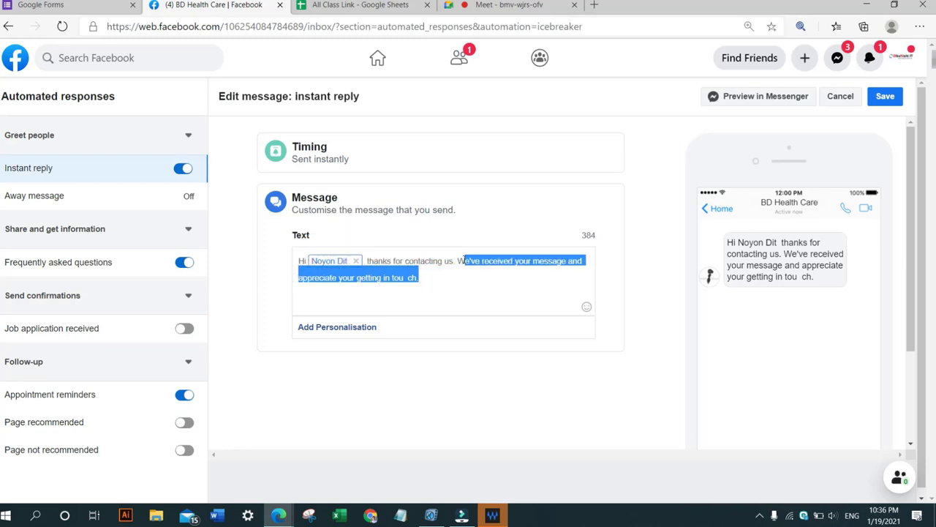
key("BackSpace")
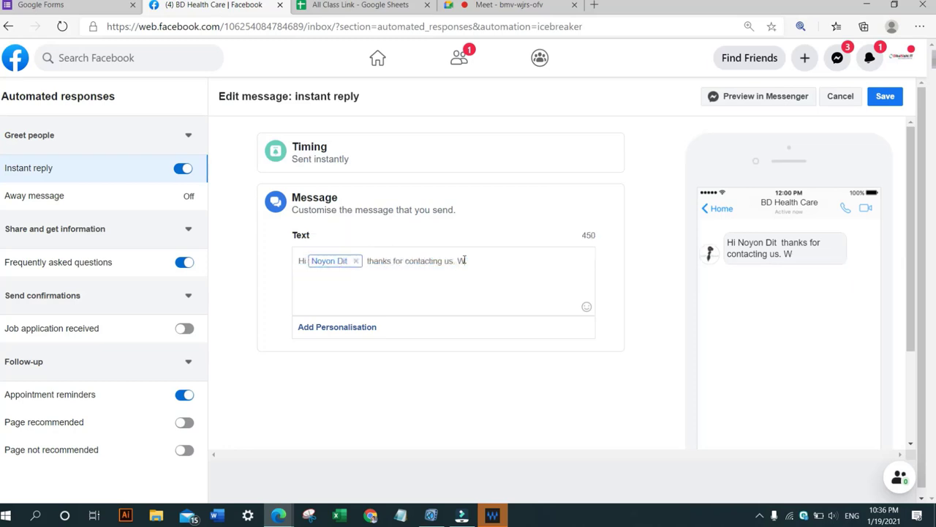
key("BackSpace")
type("Wi")
type("e")
type(" will be con")
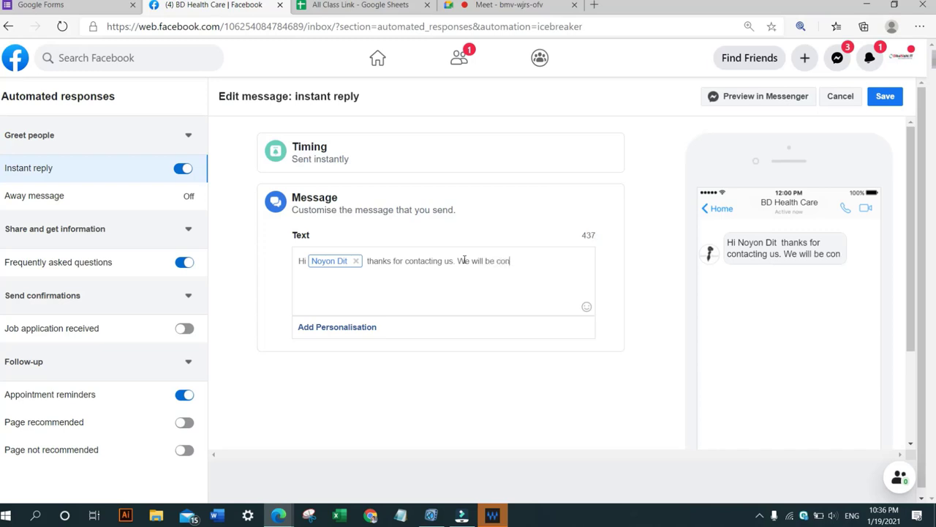
type("tact")
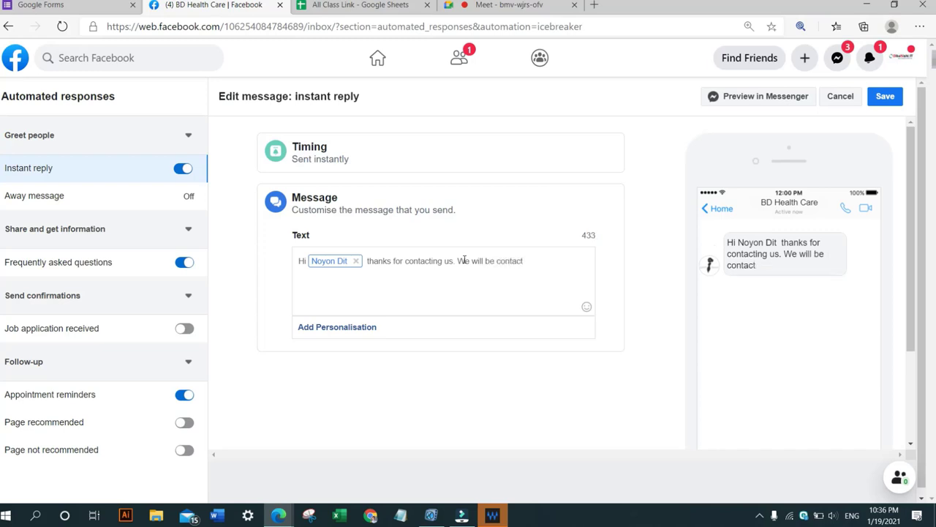
type(" with you as soo")
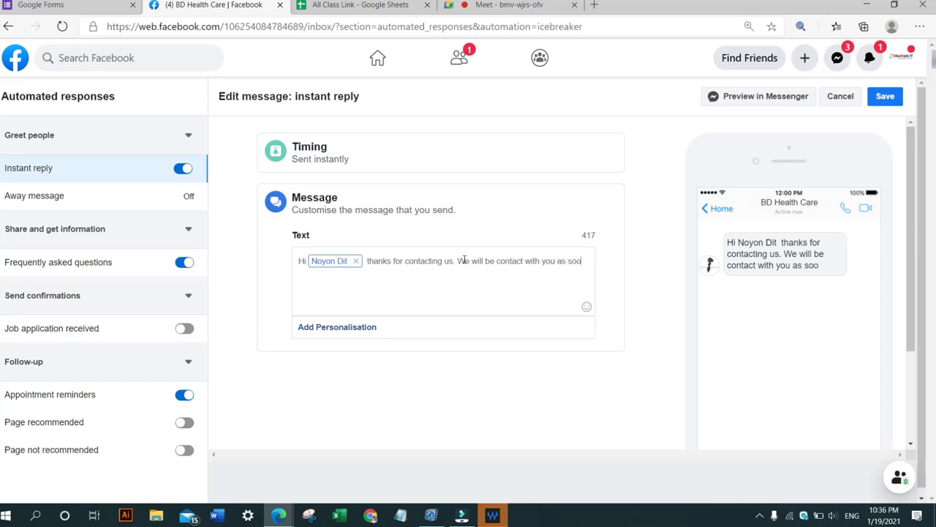
type("n as poss")
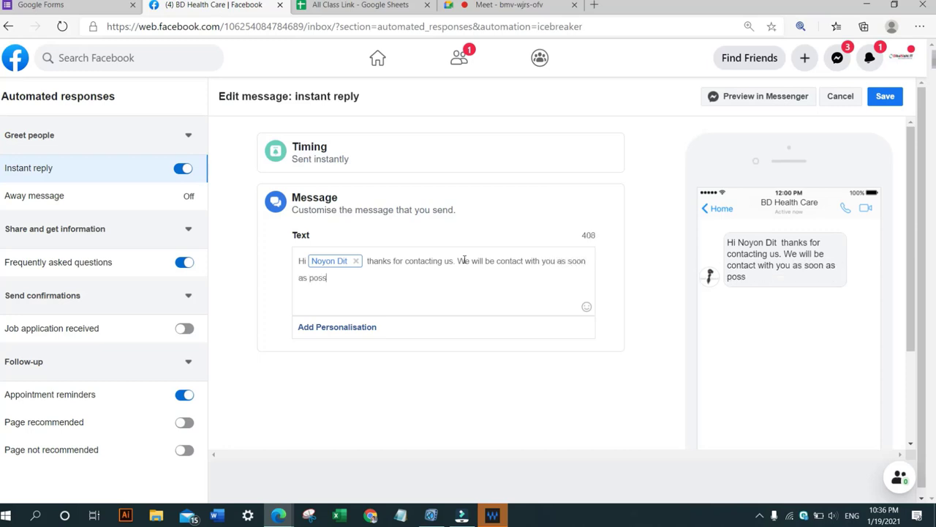
type("ible")
type(".FOr")
Append 'If you have any query please call at' followed by the Page's contact phone number.
key("BackSpace")
key("BackSpace")
key("BackSpace")
type("If you")
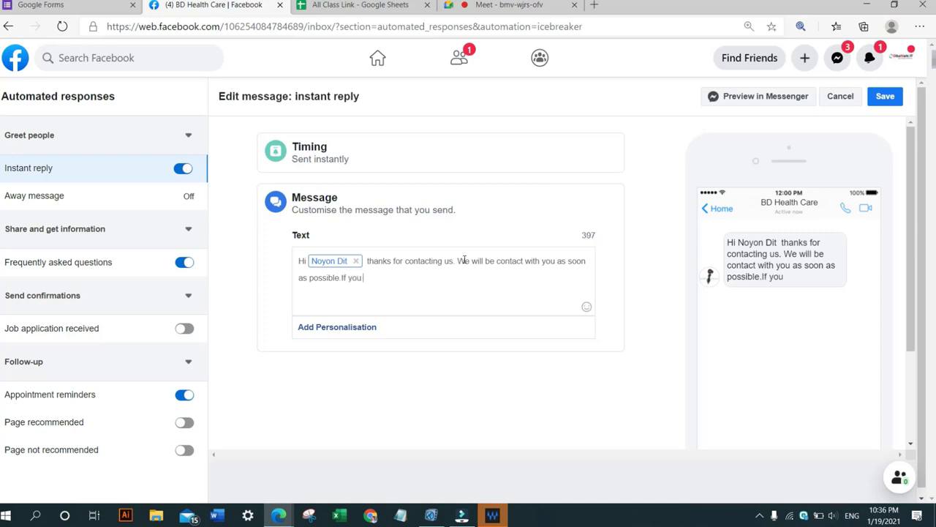
type(" have any que")
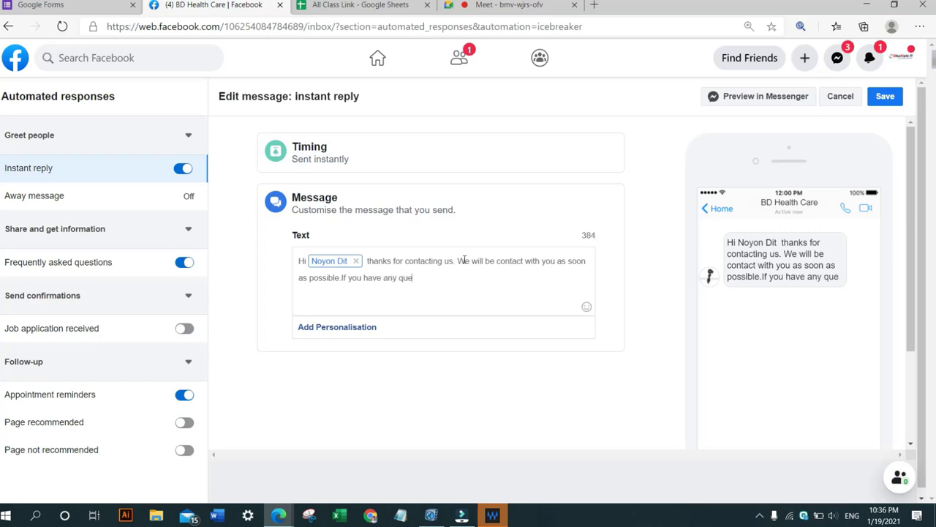
type("ry ple")
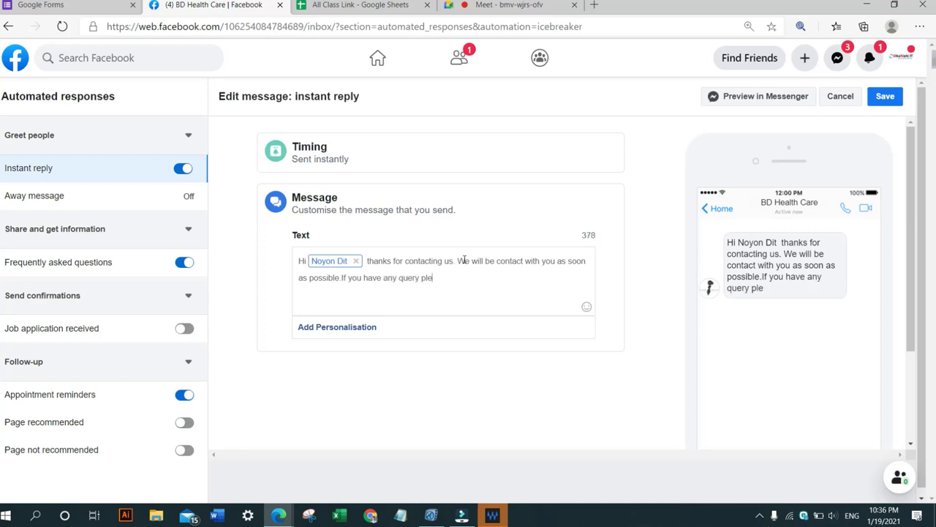
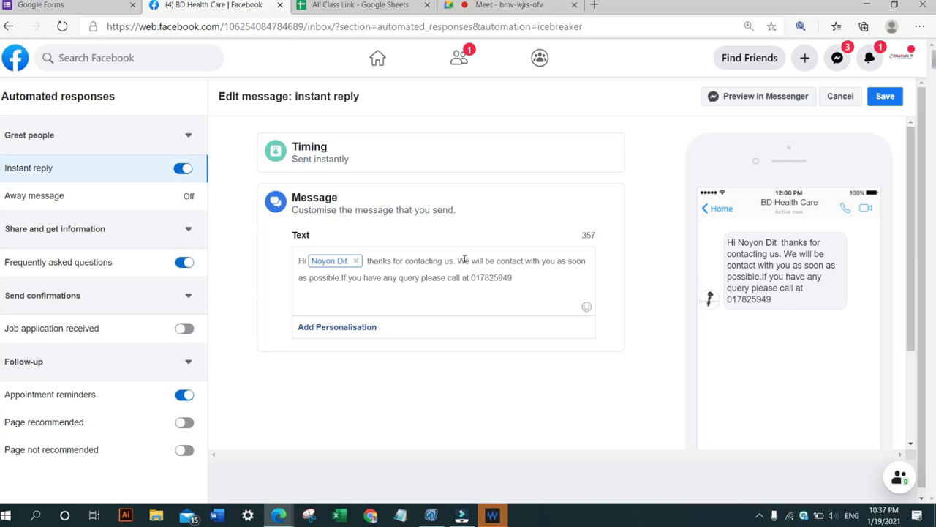
Check the updated message in the preview and save the instant reply.
left_click_drag(749, 248, 825, 265)
left_click(771, 276)
left_click_drag(770, 277, 803, 292)
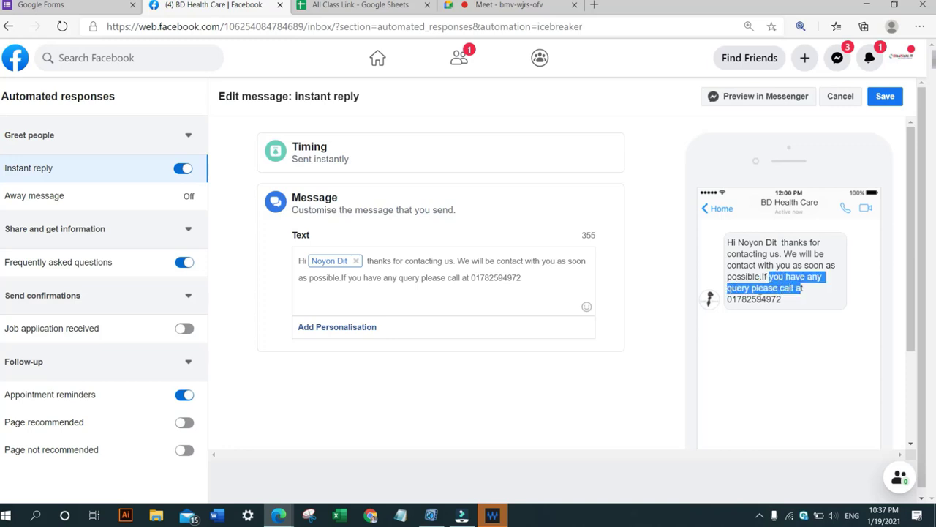
left_click(761, 297)
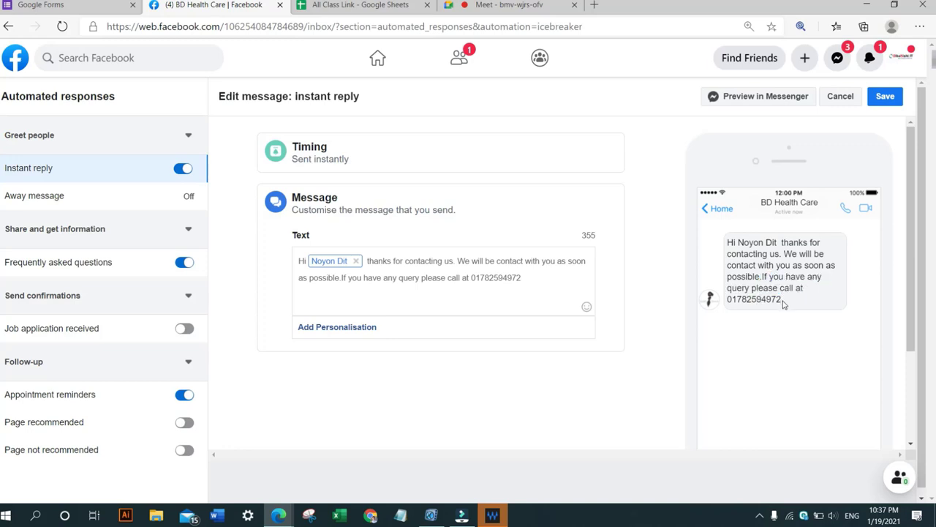
left_click_drag(782, 302, 721, 238)
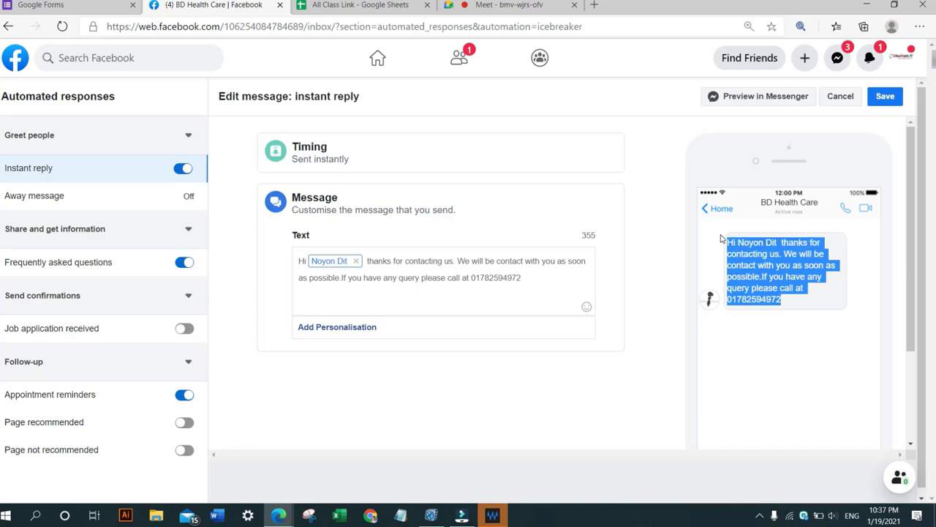
left_click(884, 98)
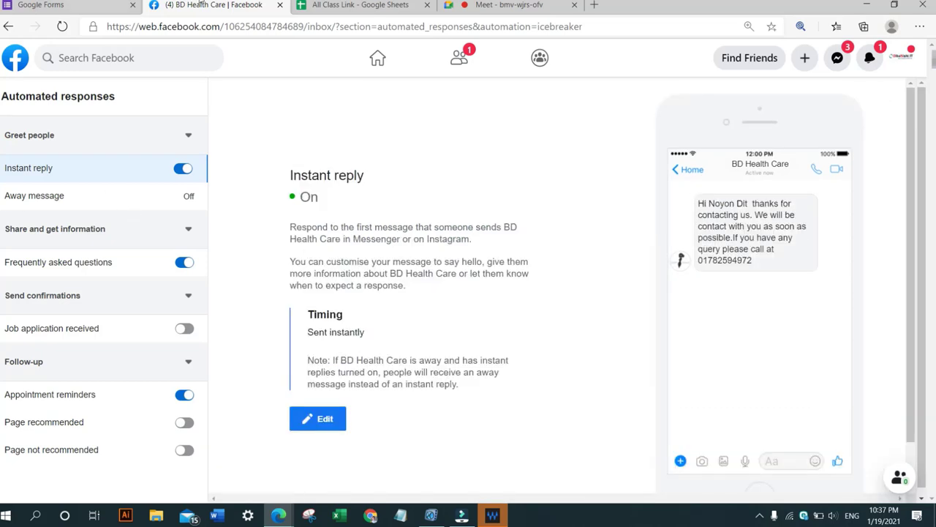
Turn off Frequently asked questions and go back to browse the Page's Messaging settings sections.
left_click(184, 263)
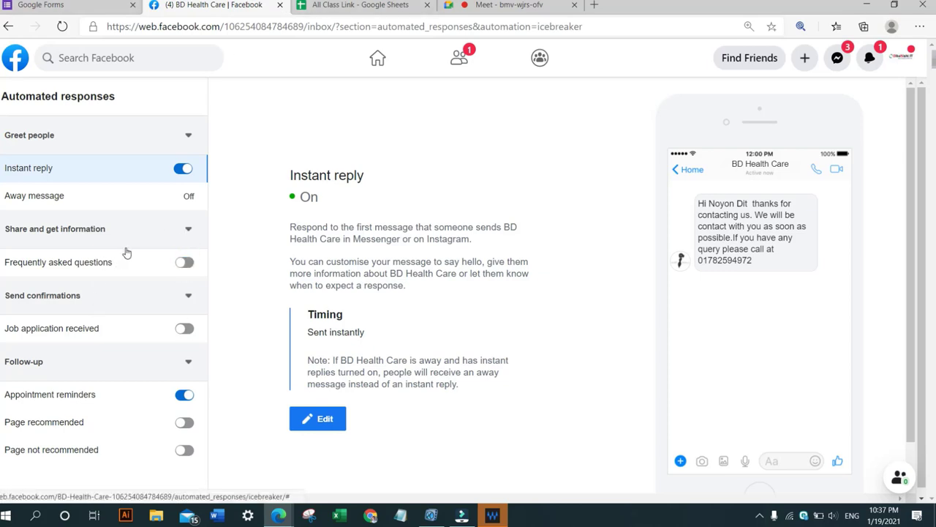
scroll(112, 286, "down", 1)
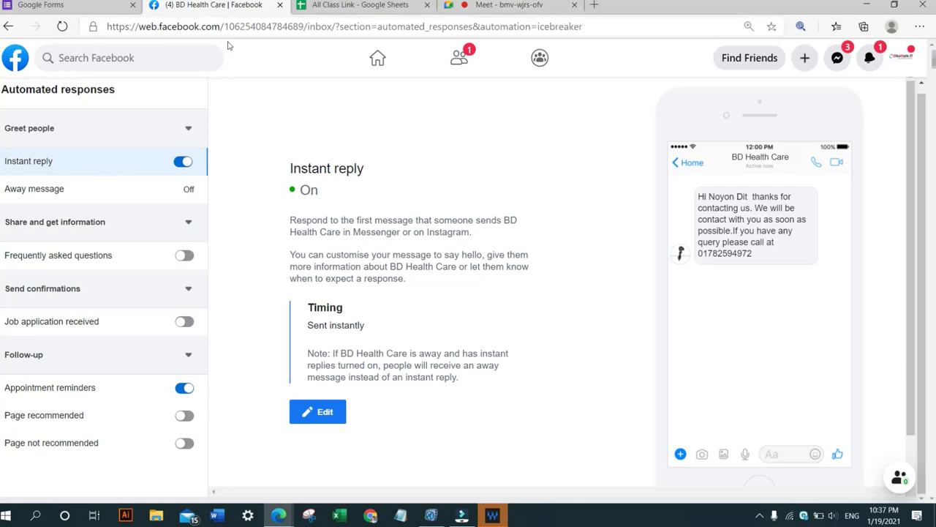
left_click(8, 26)
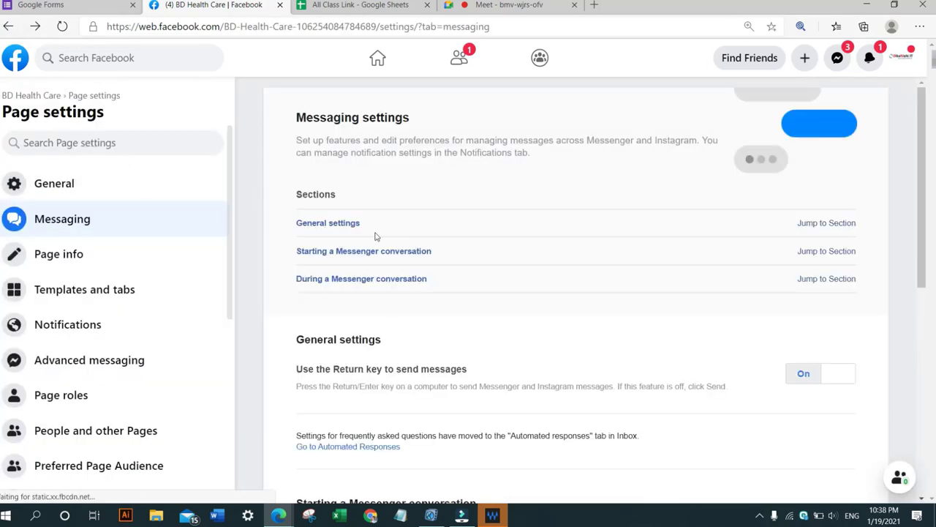
scroll(410, 312, "down", 3)
scroll(366, 249, "down", 1)
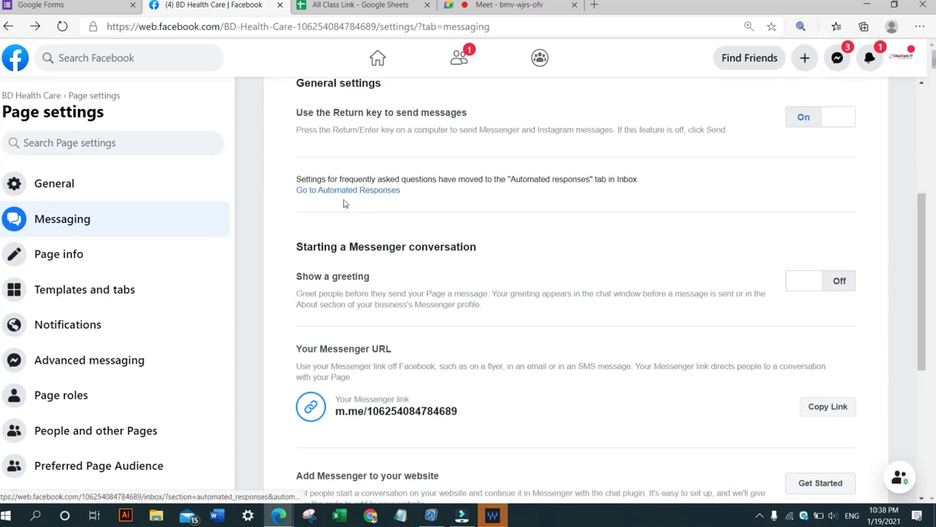
scroll(332, 183, "down", 2)
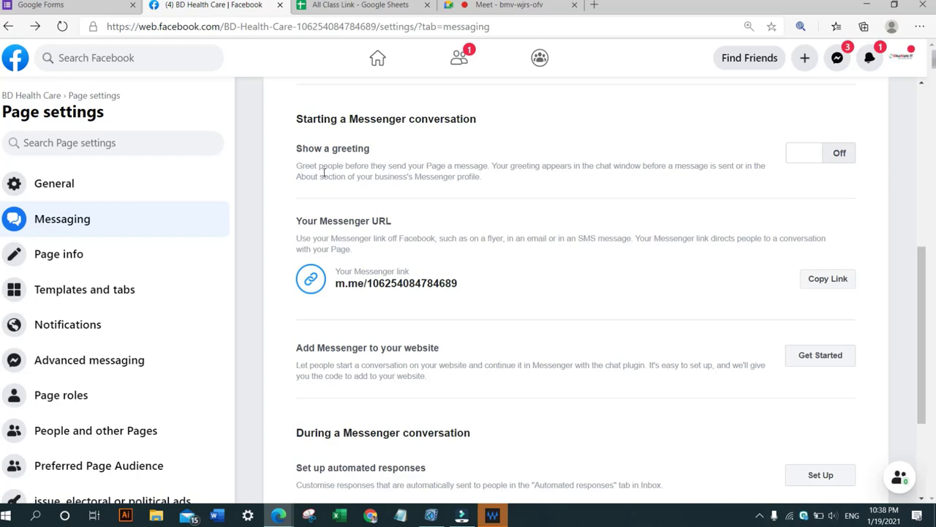
Try to turn on the Show a greeting option in the Messaging settings.
double_click(336, 149)
left_click(838, 153)
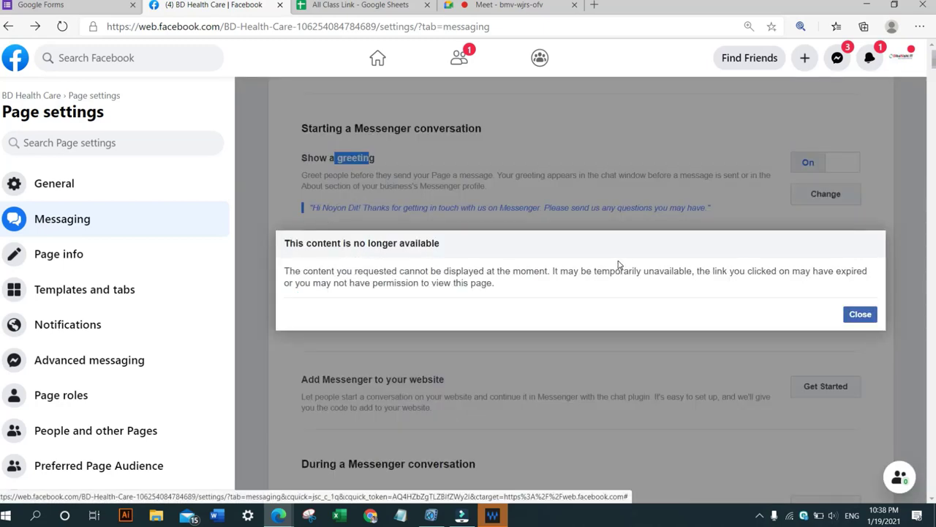
left_click_drag(596, 271, 724, 271)
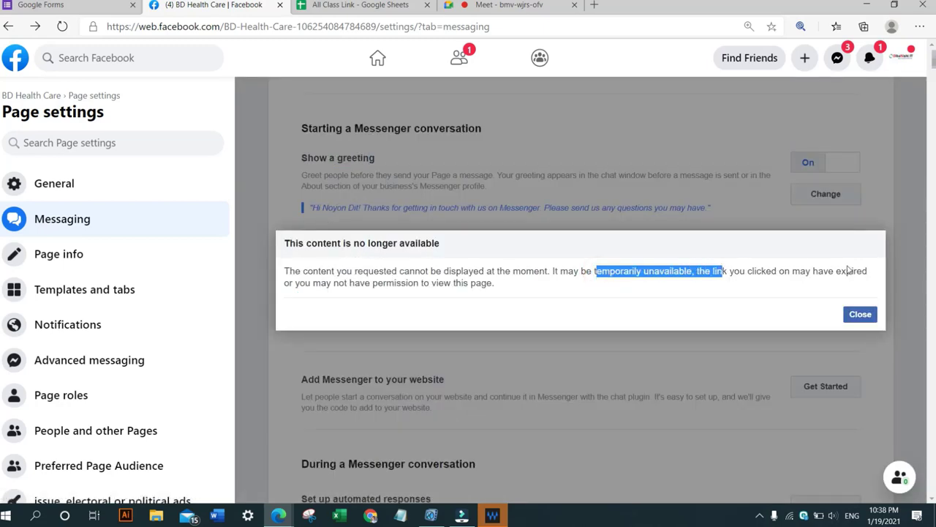
left_click(860, 314)
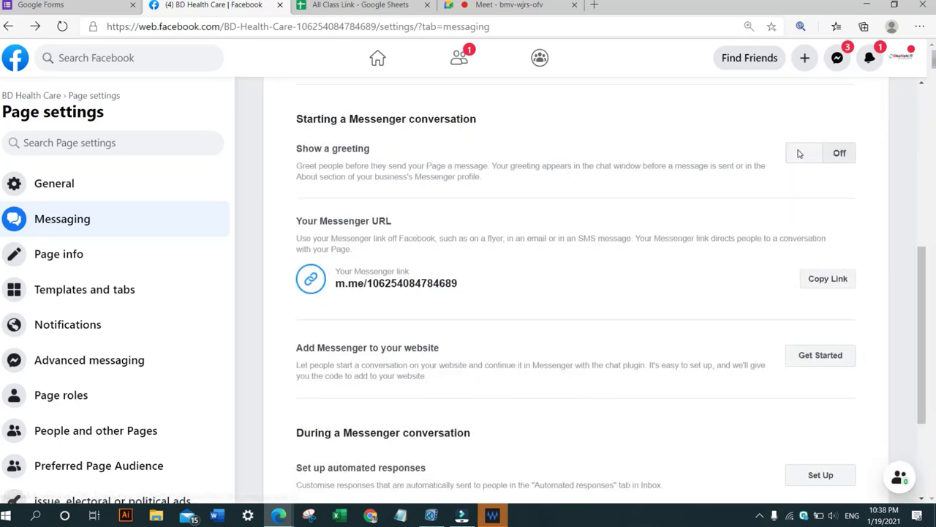
left_click(841, 156)
left_click(860, 315)
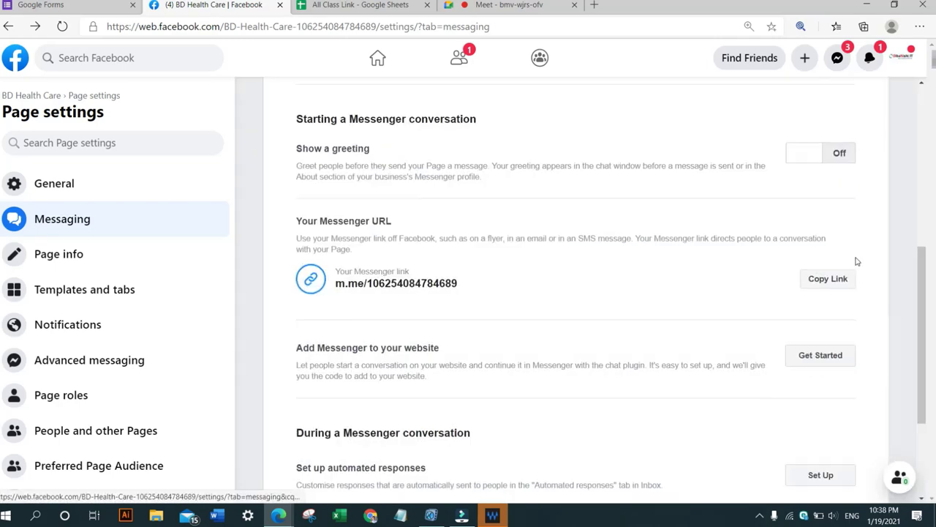
left_click(818, 156)
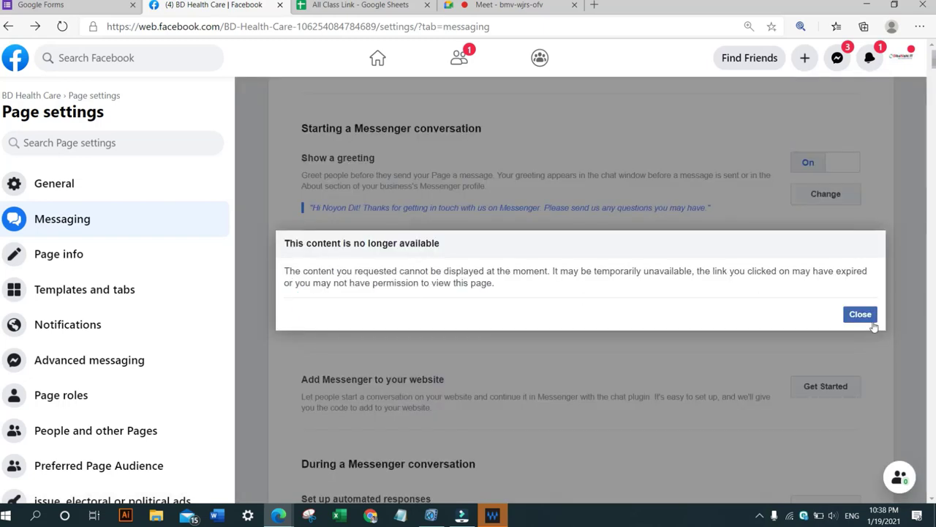
left_click(871, 320)
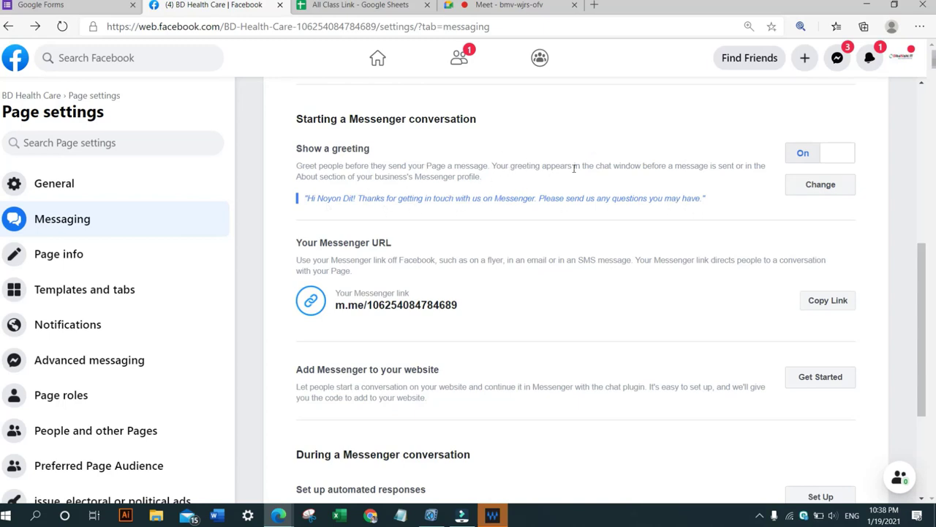
left_click(820, 154)
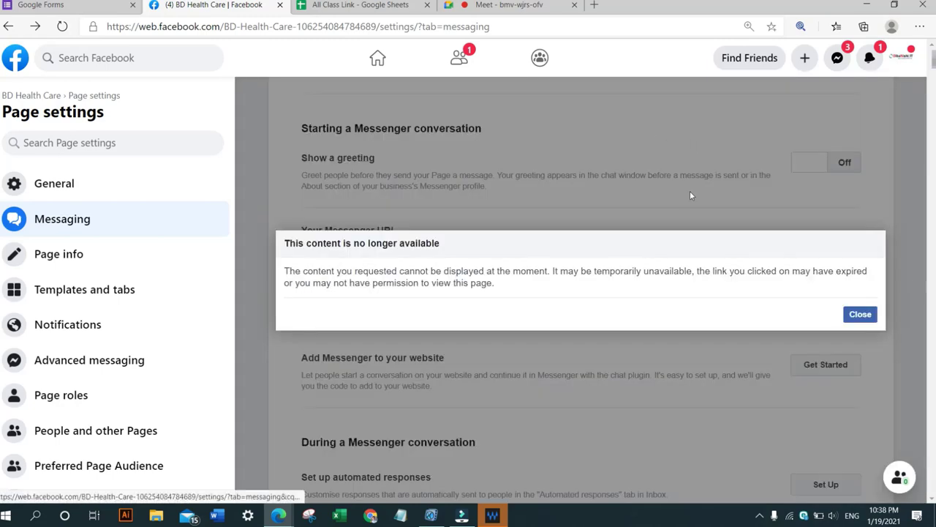
left_click(860, 314)
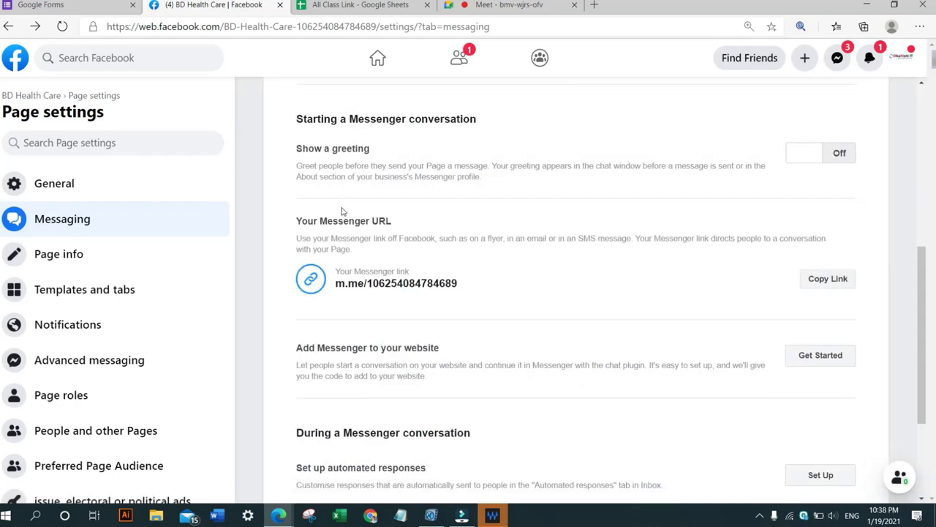
Turn on Show a greeting for Messenger conversations.
scroll(515, 226, "up", 2)
scroll(698, 222, "down", 1)
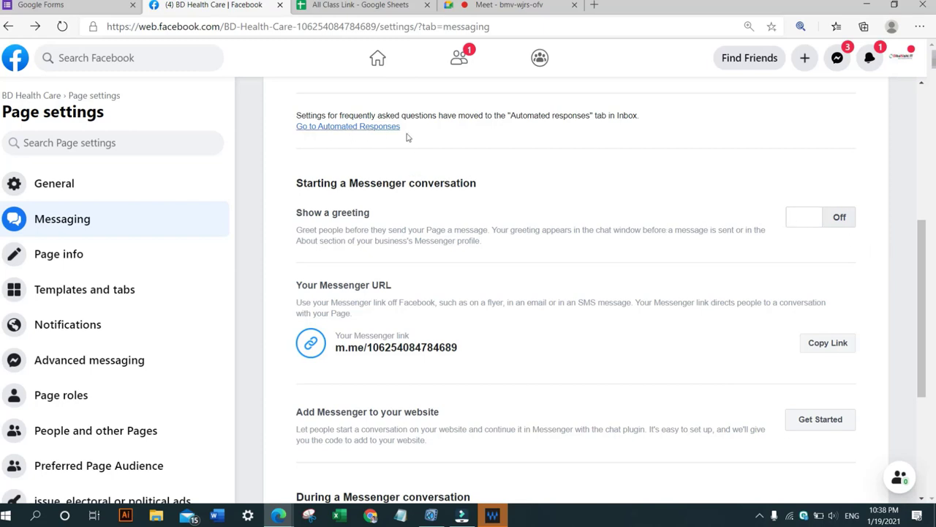
left_click(841, 225)
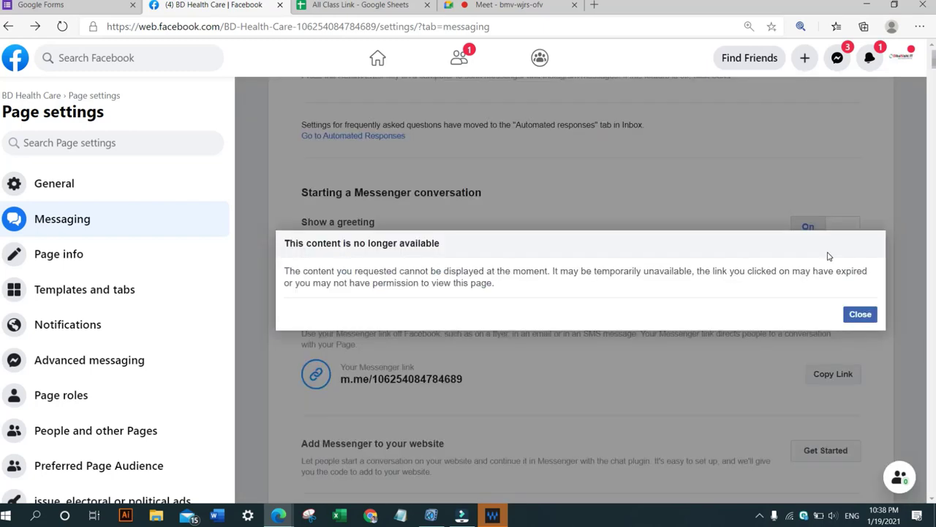
left_click(869, 313)
scroll(322, 235, "down", 1)
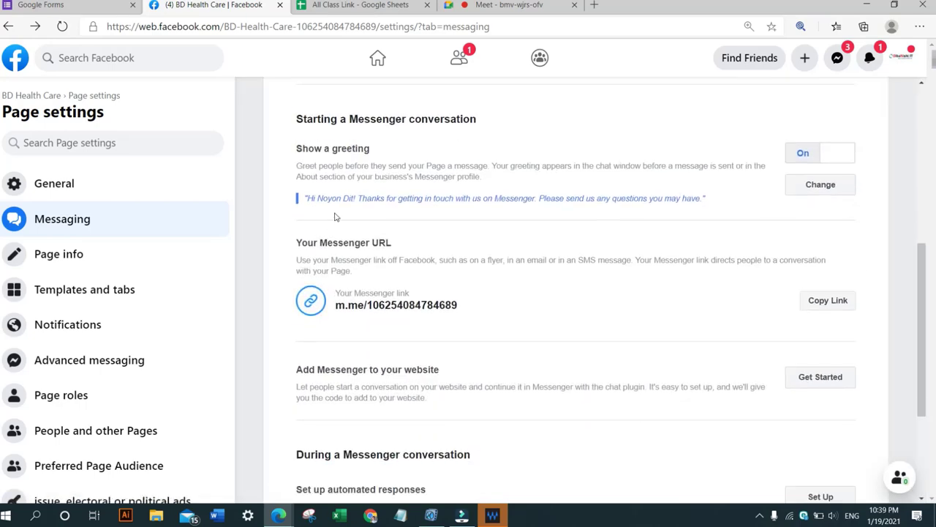
Open the greeting editor and save the default greeting text.
left_click(812, 187)
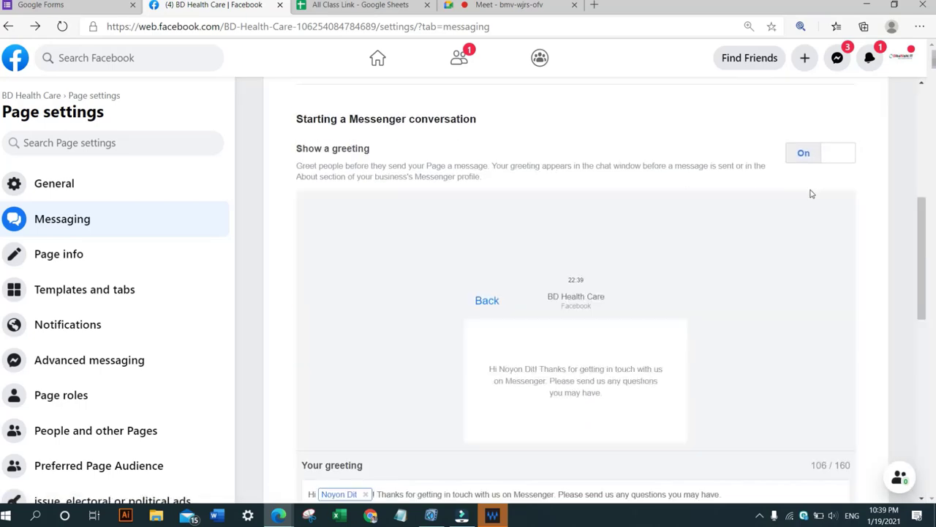
scroll(684, 249, "down", 4)
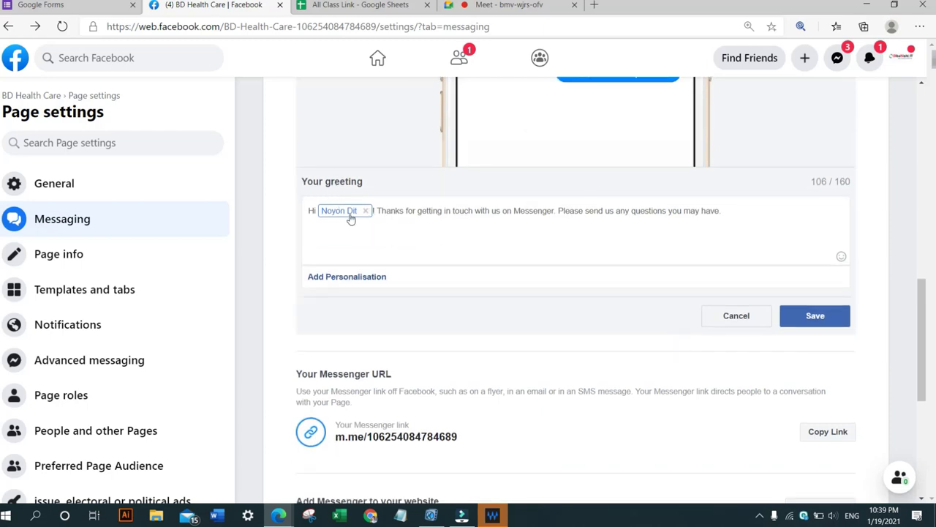
scroll(582, 288, "up", 1)
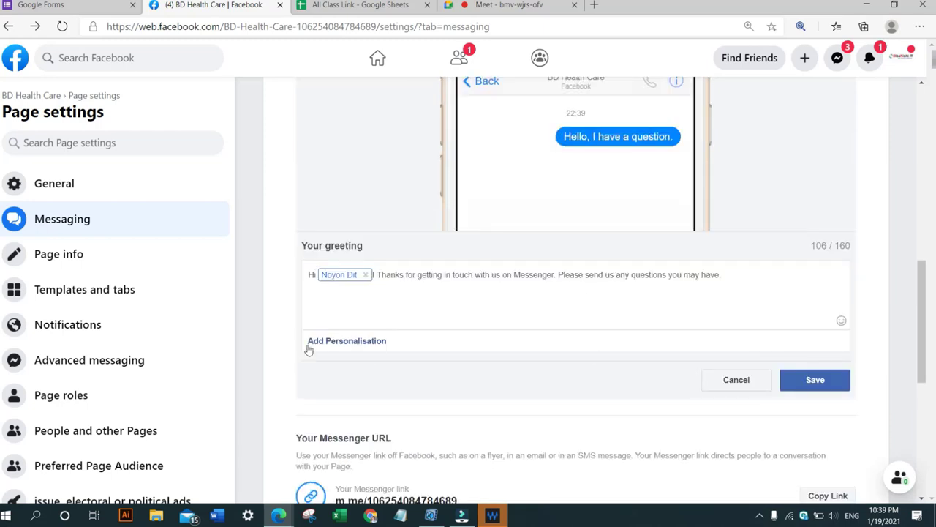
left_click(815, 381)
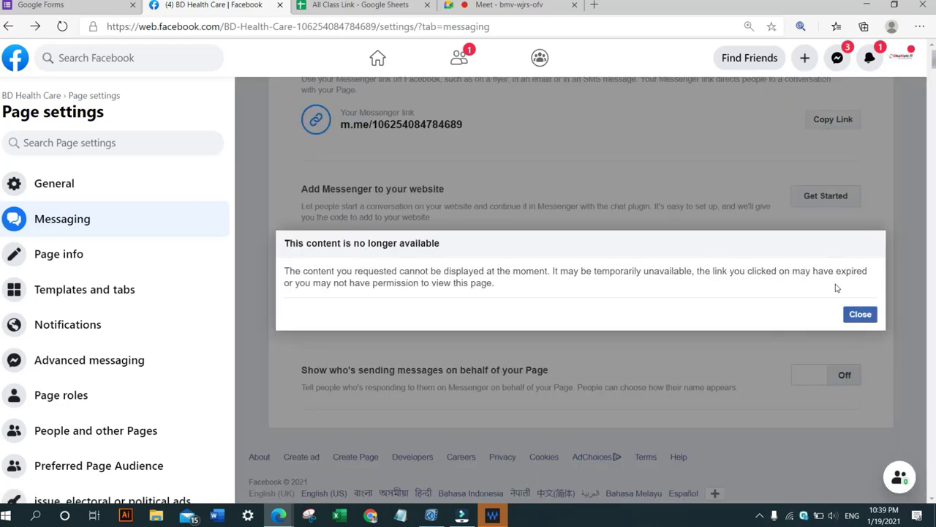
left_click(859, 313)
Copy the BD Health Care Page's web address and post it in the Google Meet chat for everyone.
scroll(747, 224, "up", 2)
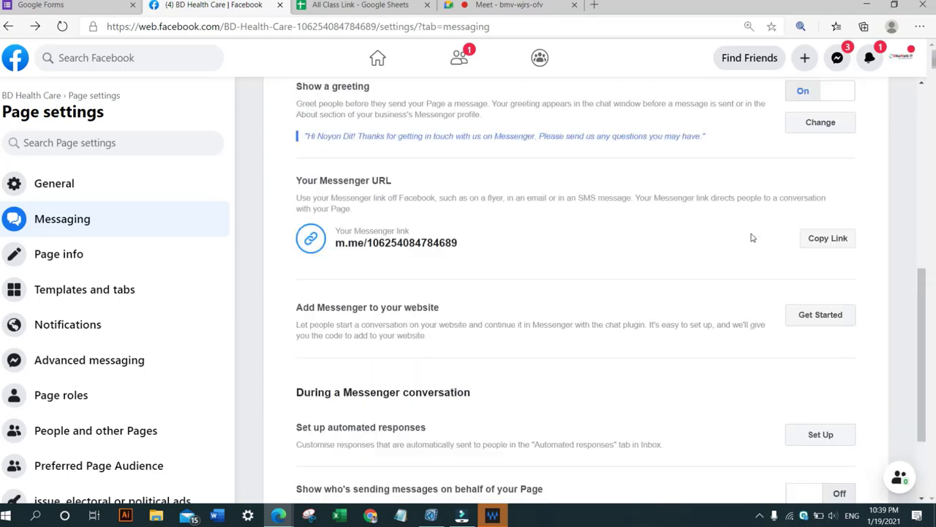
scroll(751, 237, "up", 1)
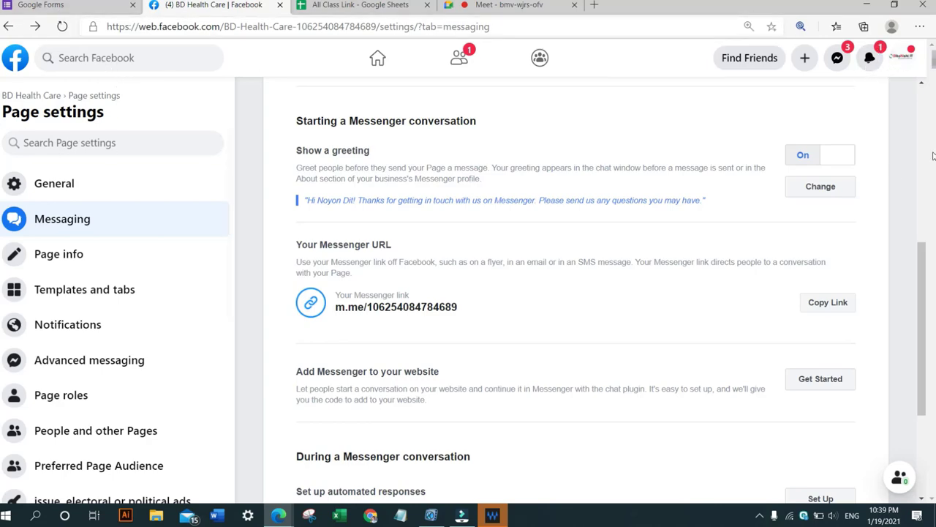
scroll(822, 182, "down", 1)
scroll(823, 181, "up", 5)
scroll(526, 182, "down", 2)
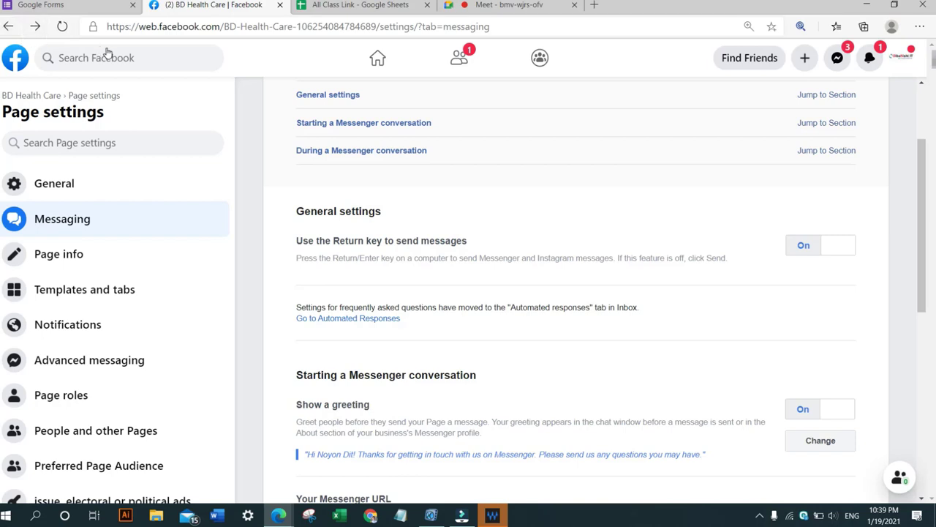
left_click(415, 32)
key("ctrl+c")
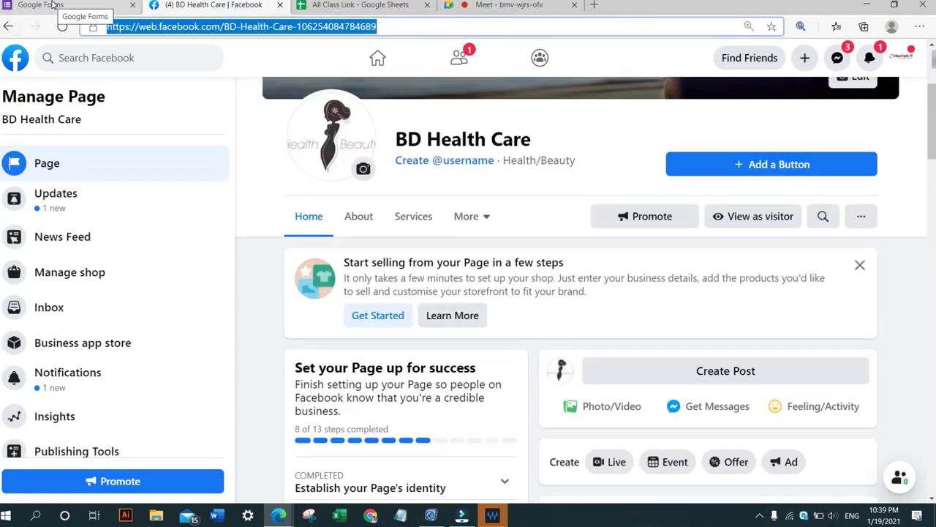
left_click(481, 5)
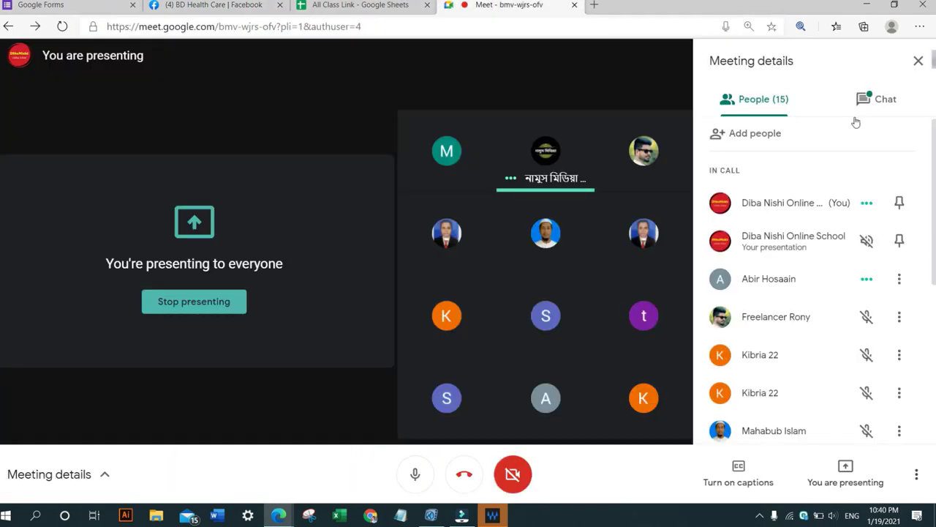
left_click(869, 96)
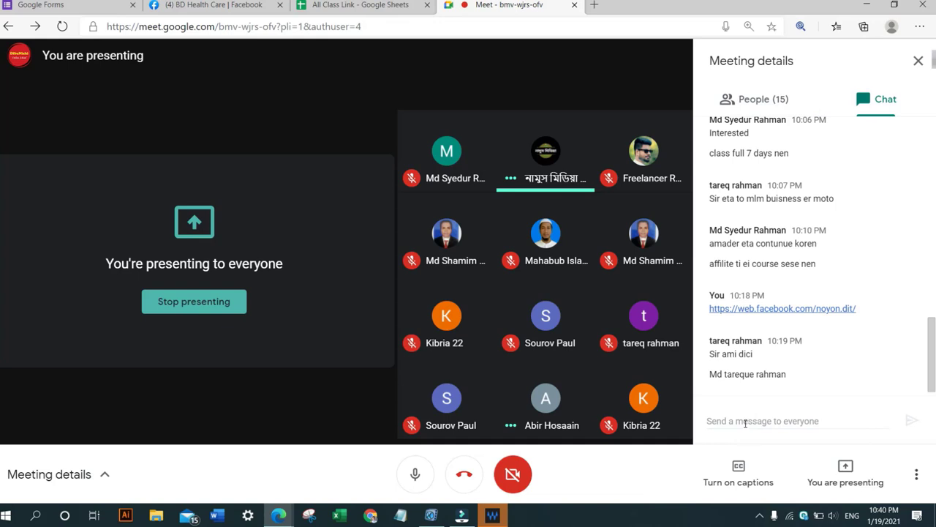
left_click(745, 423)
key("ctrl+v")
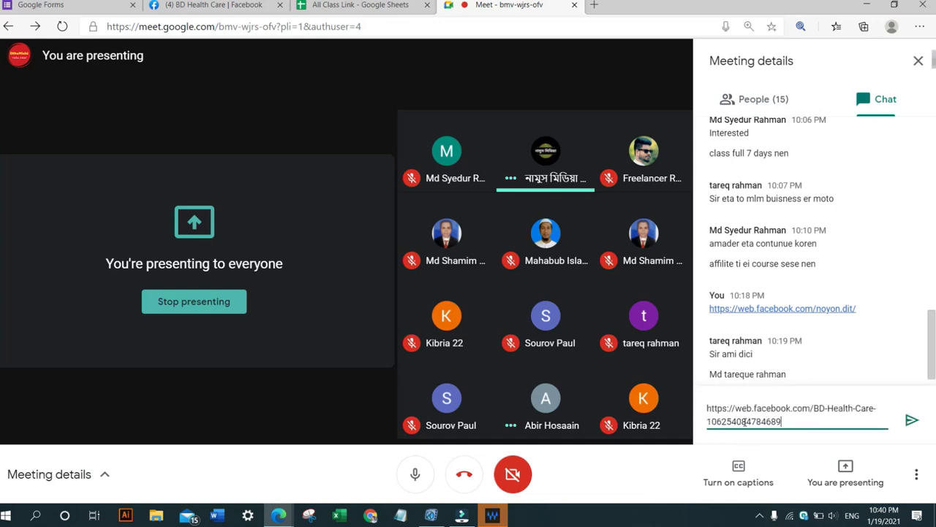
key("Return")
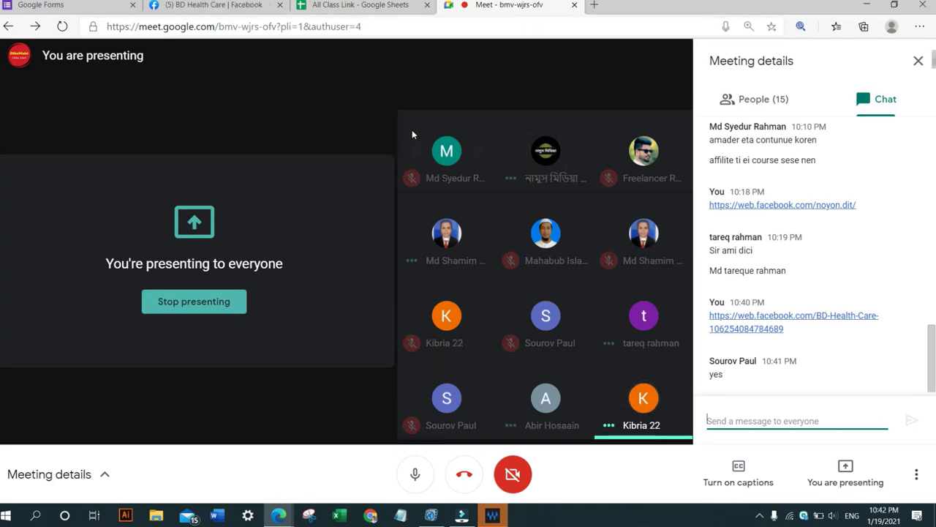
Dismiss the Instagram prompt in the Page inbox, review a contact's conversation showing the instant reply, and return to Meet.
left_click(217, 5)
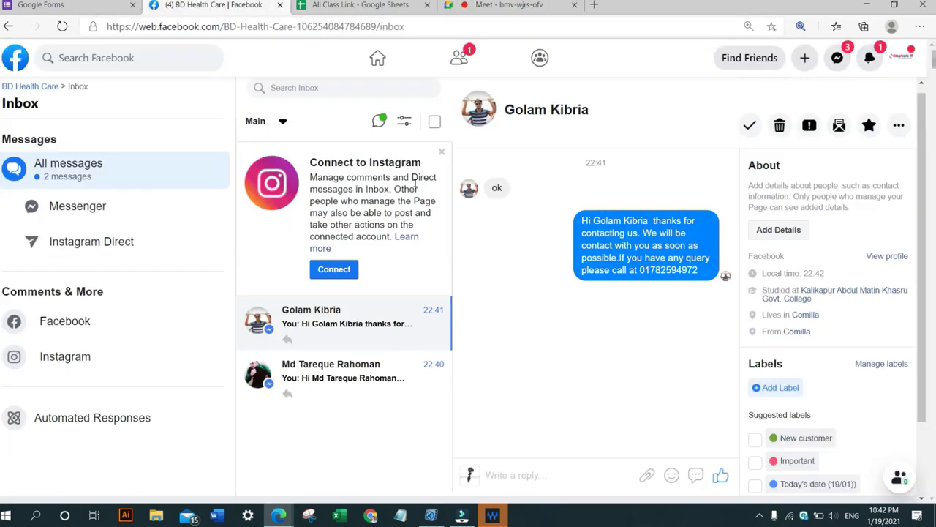
left_click(442, 161)
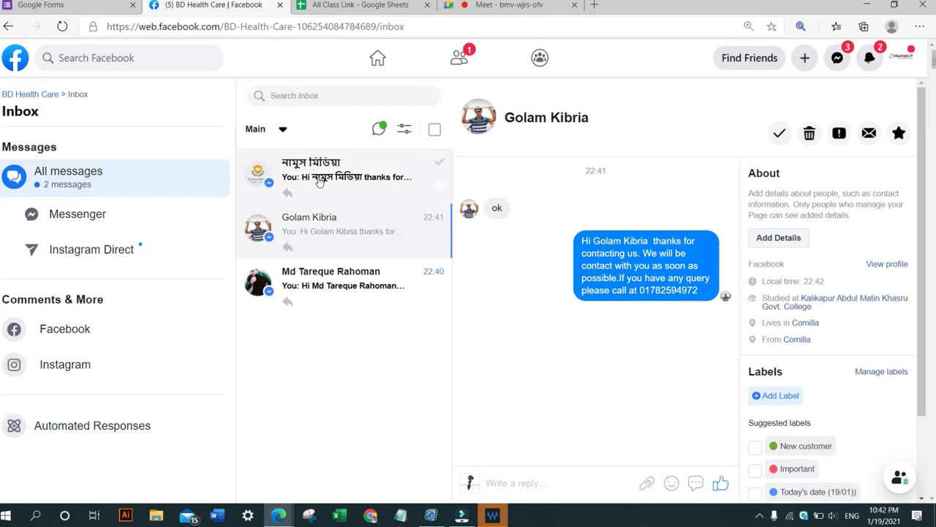
left_click(328, 286)
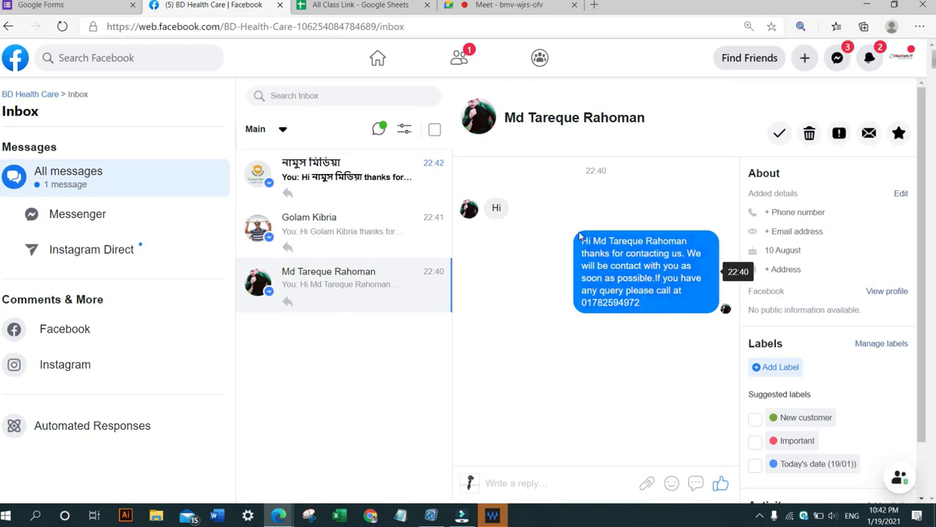
left_click(501, 5)
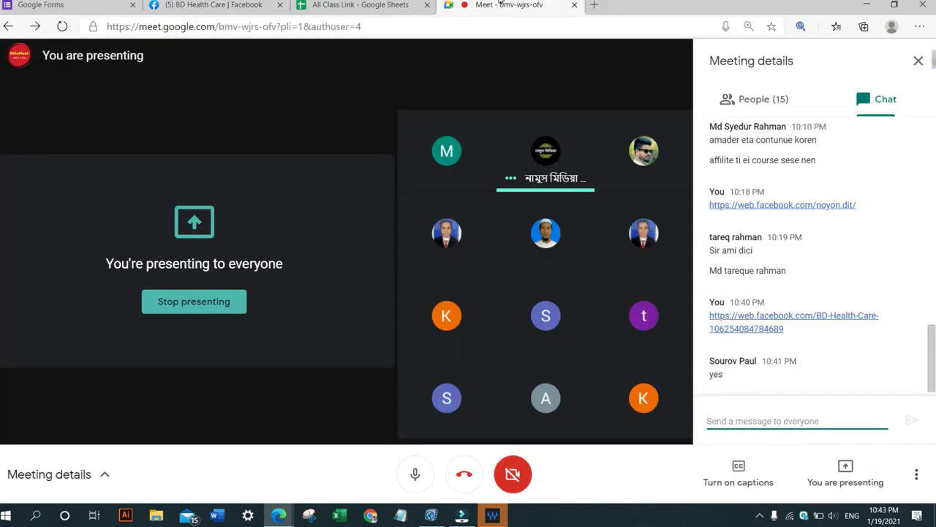